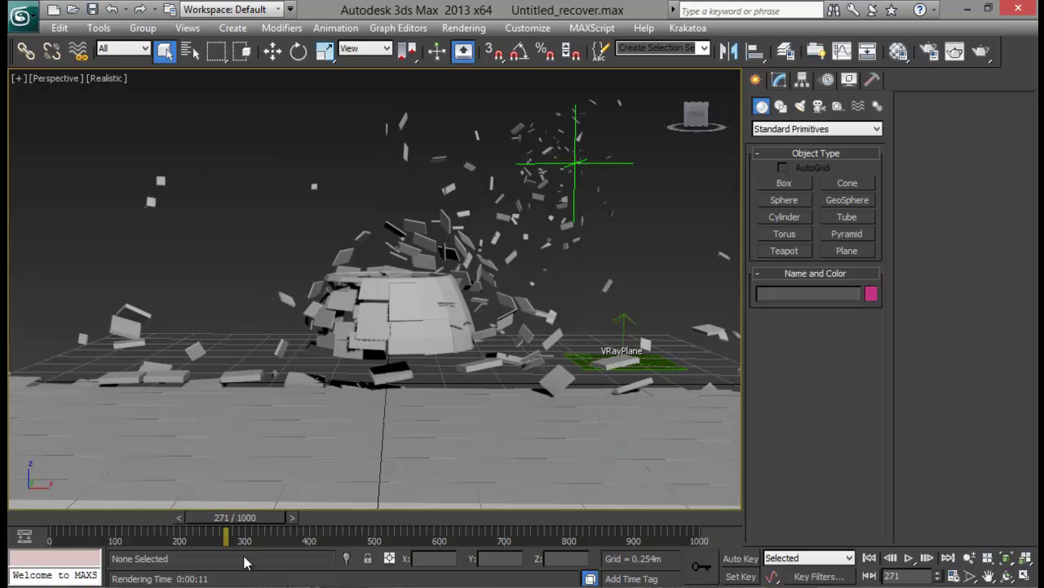
# - Play the teapot assembly animation from frame 0 and return the timeline to the first frame
pyautogui.moveTo(237, 524); pyautogui.dragTo(25, 519)
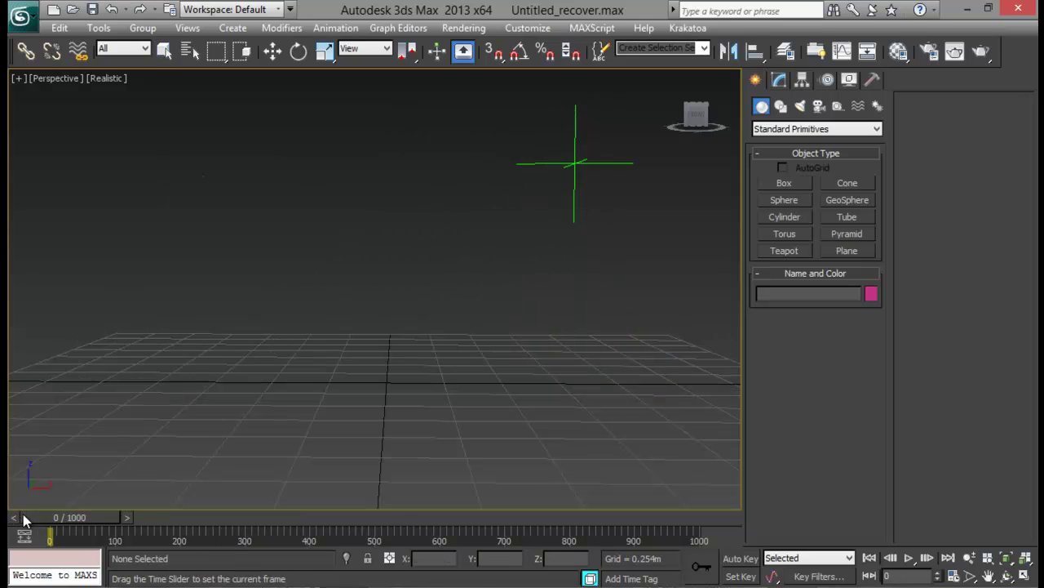
pyautogui.click(909, 558)
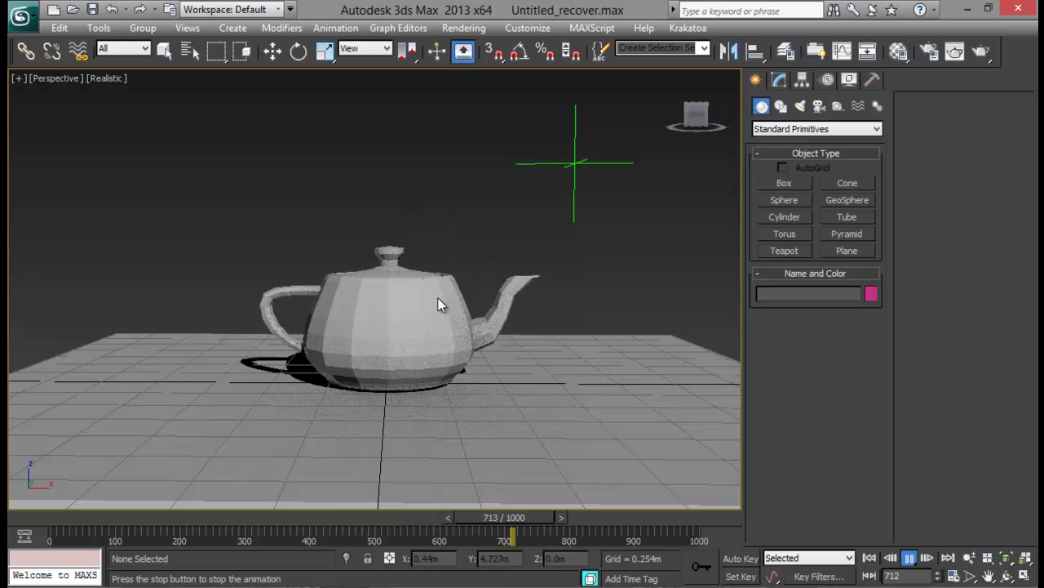
pyautogui.click(910, 558)
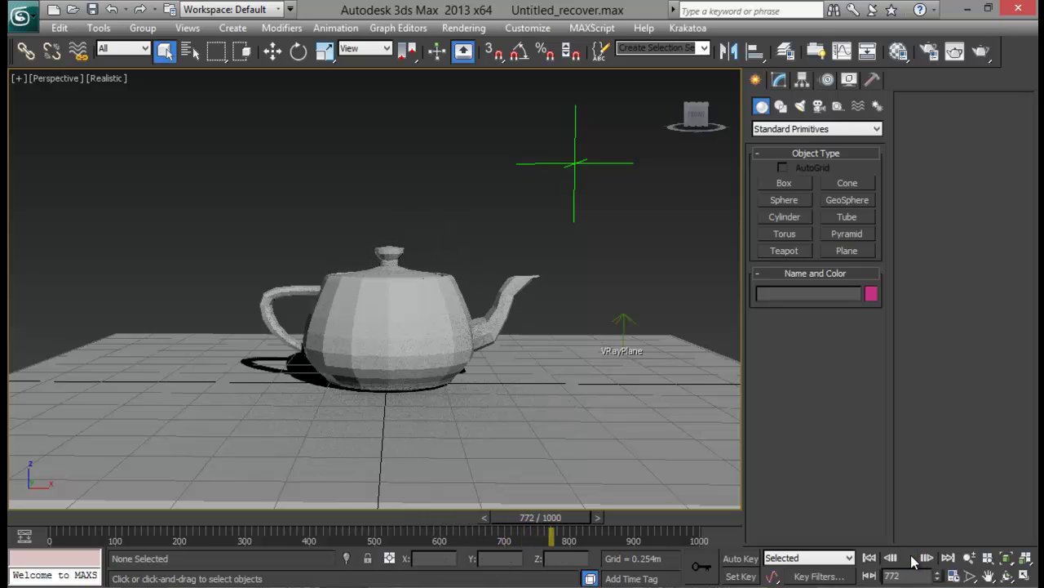
pyautogui.moveTo(526, 521); pyautogui.dragTo(36, 512)
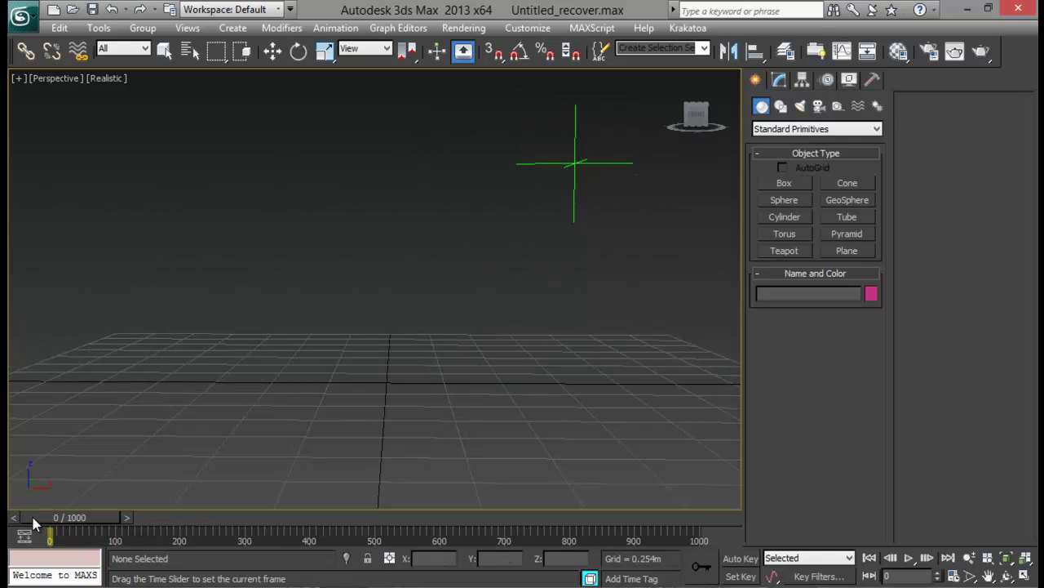
# - Reset to a new empty scene without keeping the current one
pyautogui.click(20, 16)
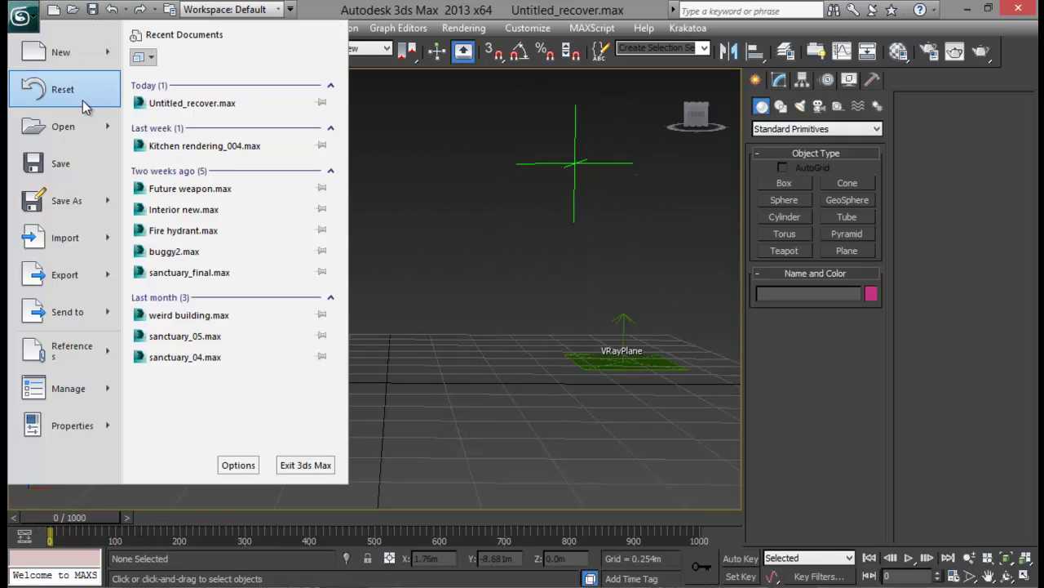
pyautogui.click(83, 98)
pyautogui.click(536, 357)
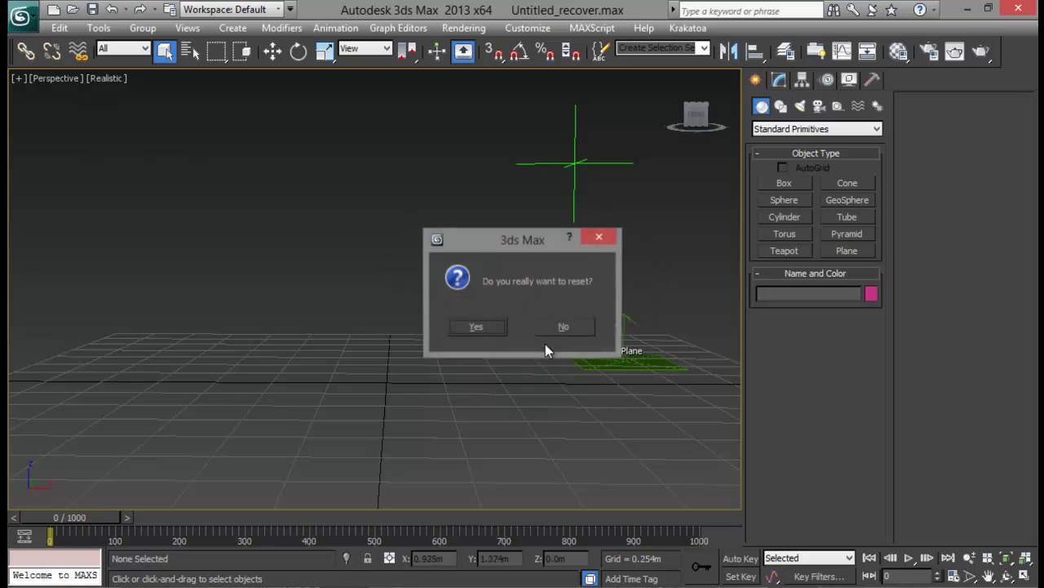
pyautogui.click(478, 327)
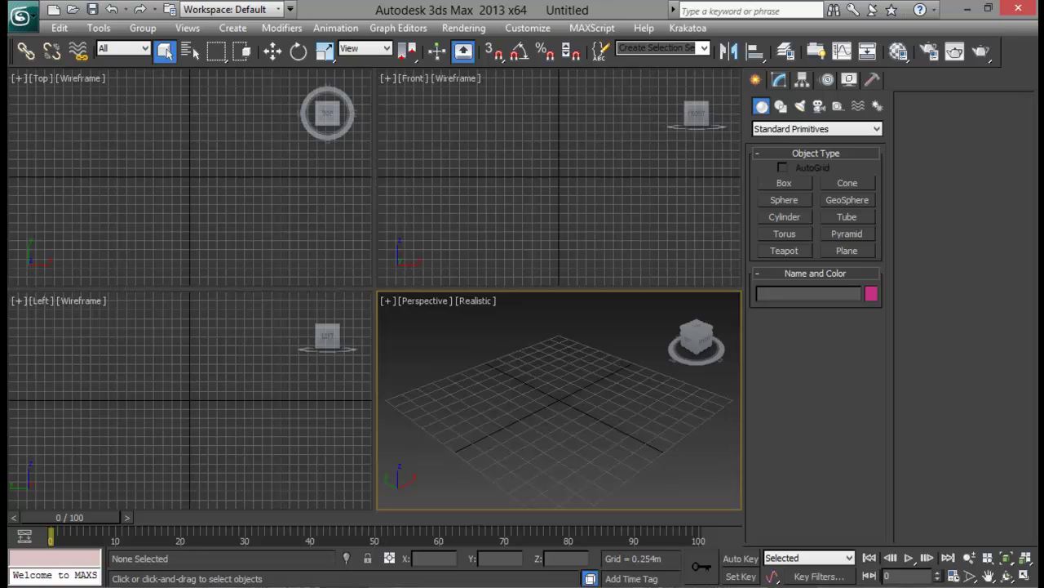
# - Switch to the web browser, expand the Script week 3 video's description and open its Pillars download link in a new tab
pyautogui.click(175, 585)
pyautogui.scroll(-3, 291, 112)
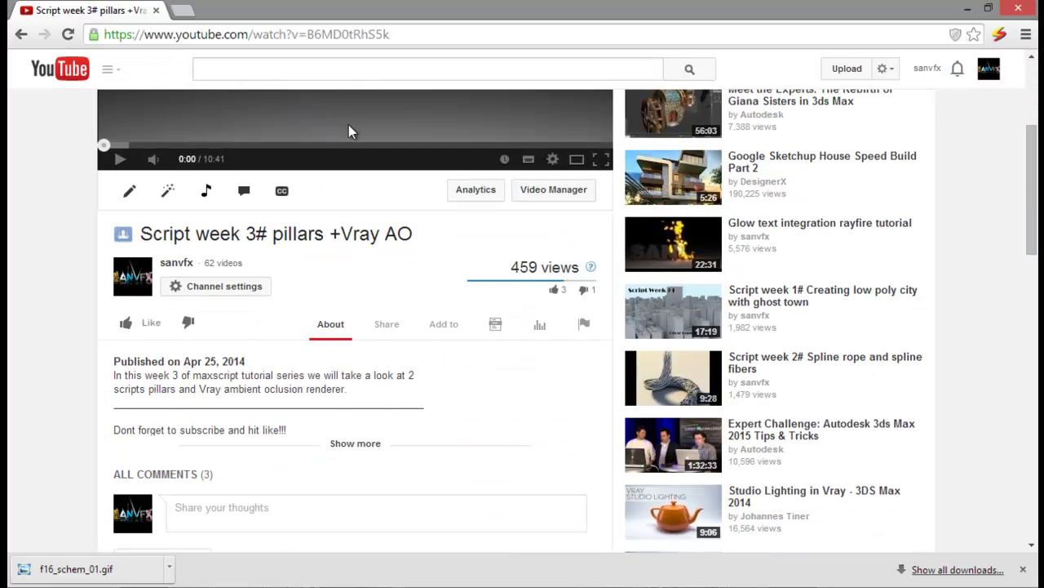
pyautogui.scroll(-1, 314, 277)
pyautogui.click(354, 366)
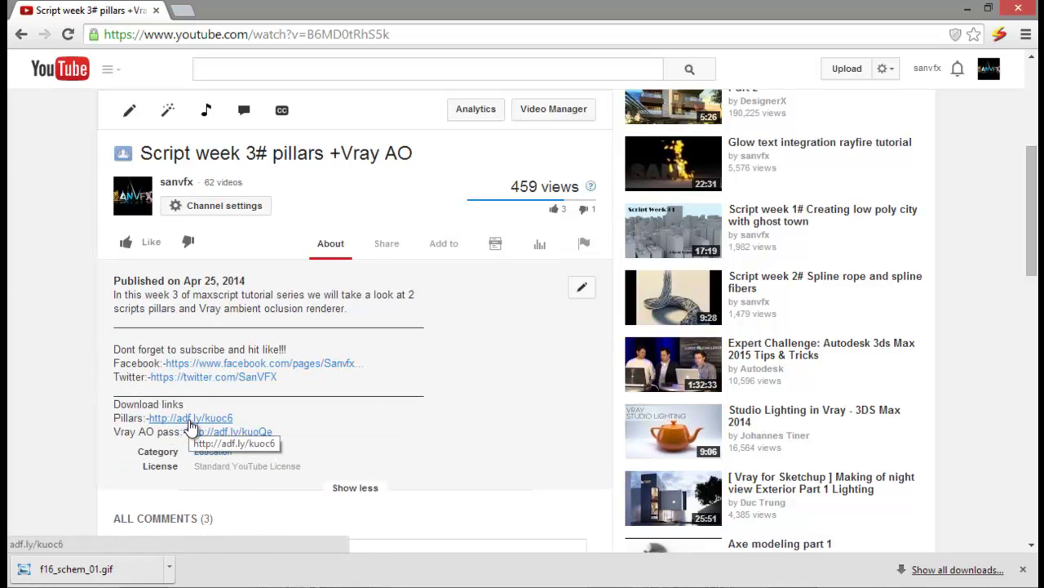
pyautogui.rightClick(189, 423)
pyautogui.click(174, 425)
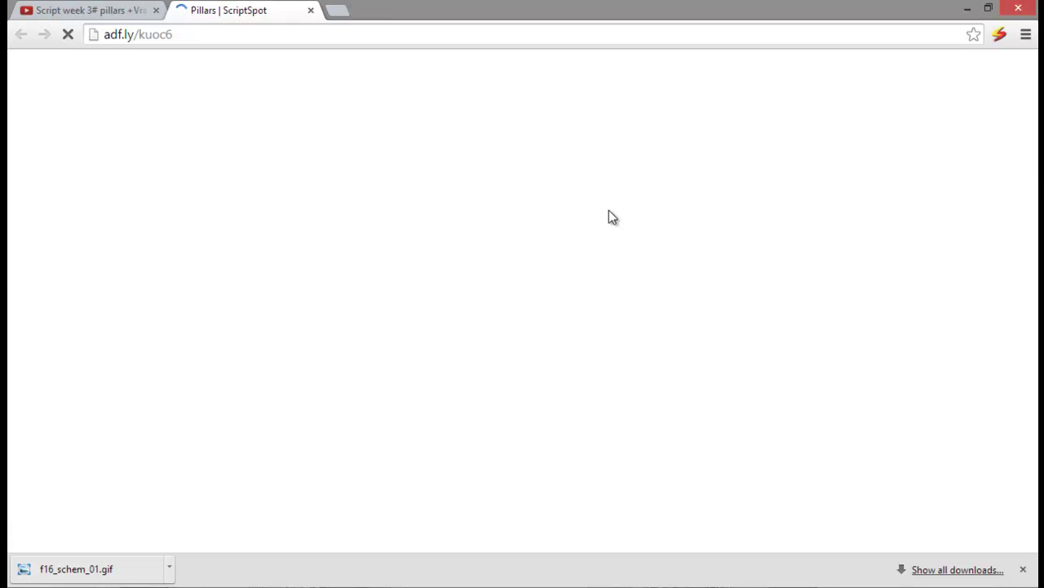
# - Decline the page translation, continue past the adf.ly ad to the Pillars page on ScriptSpot, and close that tab
pyautogui.click(122, 12)
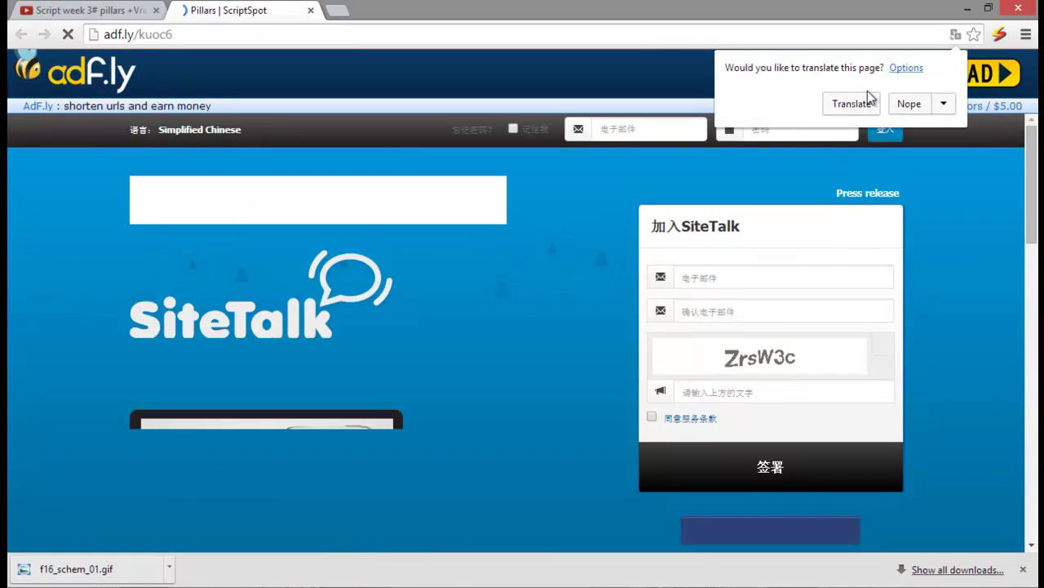
pyautogui.click(944, 103)
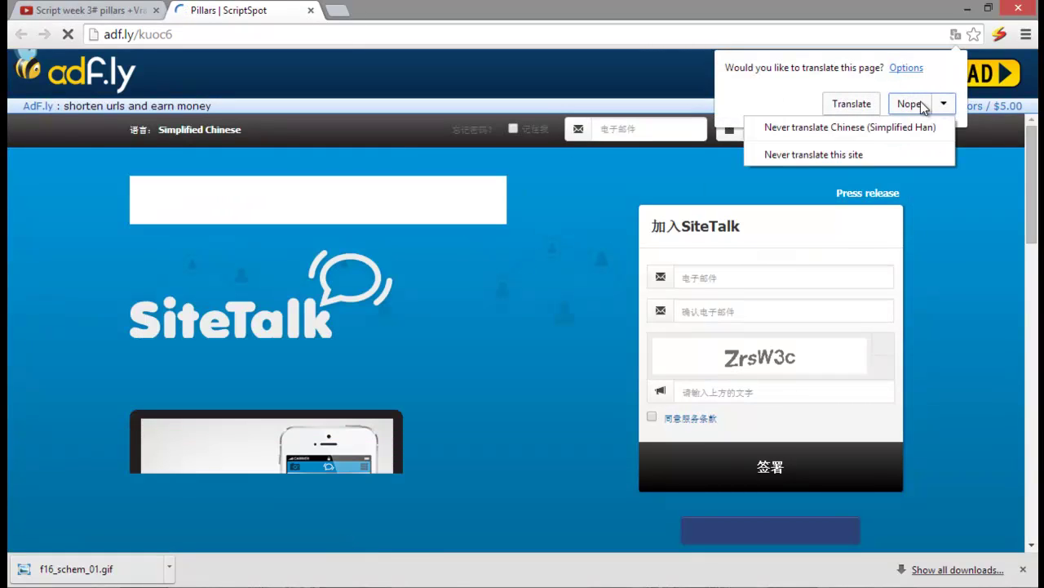
pyautogui.click(920, 106)
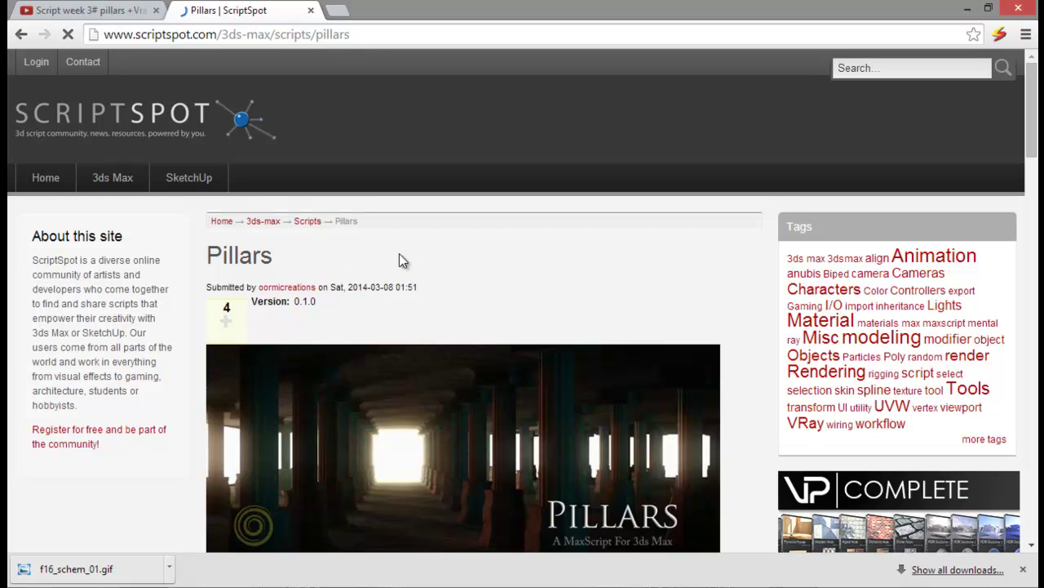
pyautogui.click(310, 10)
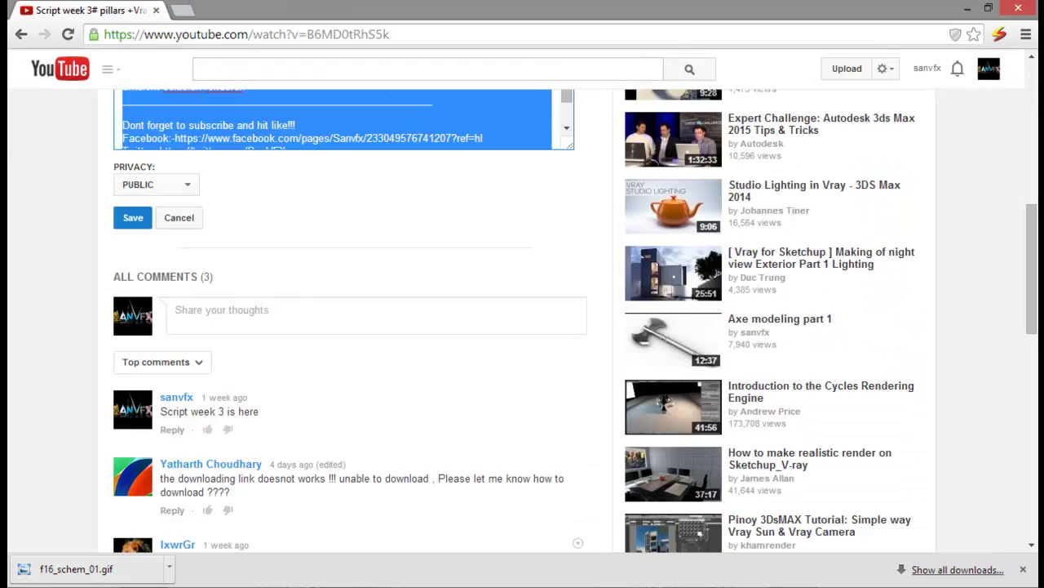
# - Switch back to 3ds Max and create a plane about 3.6 m long and 3.5 m wide, centred on the grid
pyautogui.click(253, 585)
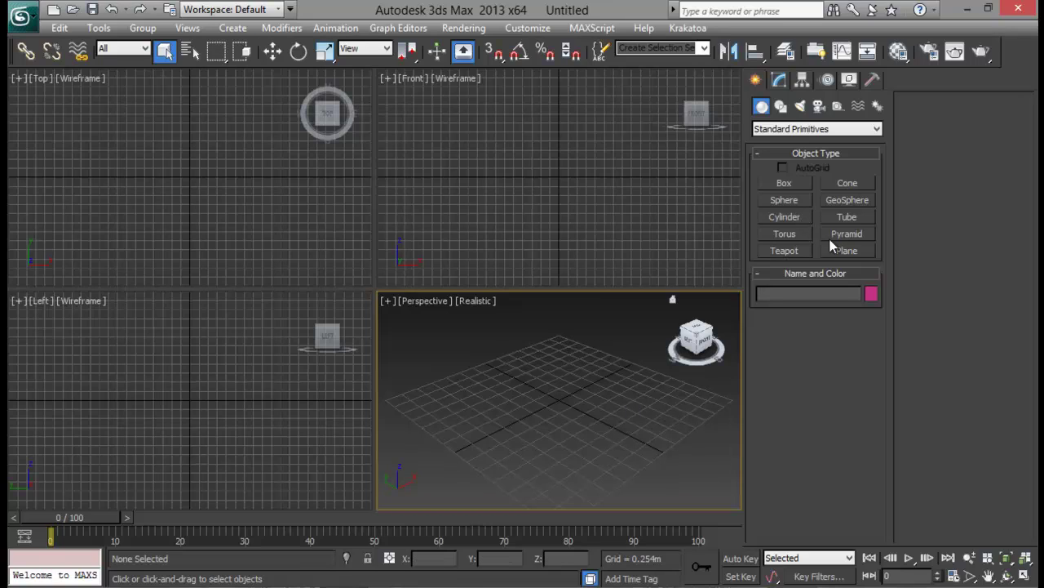
pyautogui.click(847, 251)
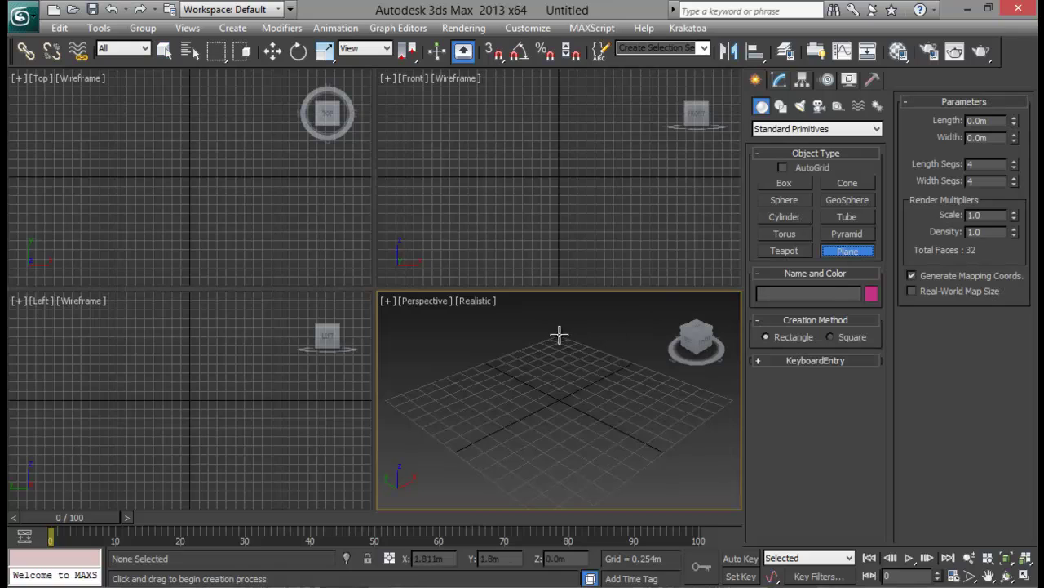
pyautogui.moveTo(560, 334); pyautogui.dragTo(563, 531)
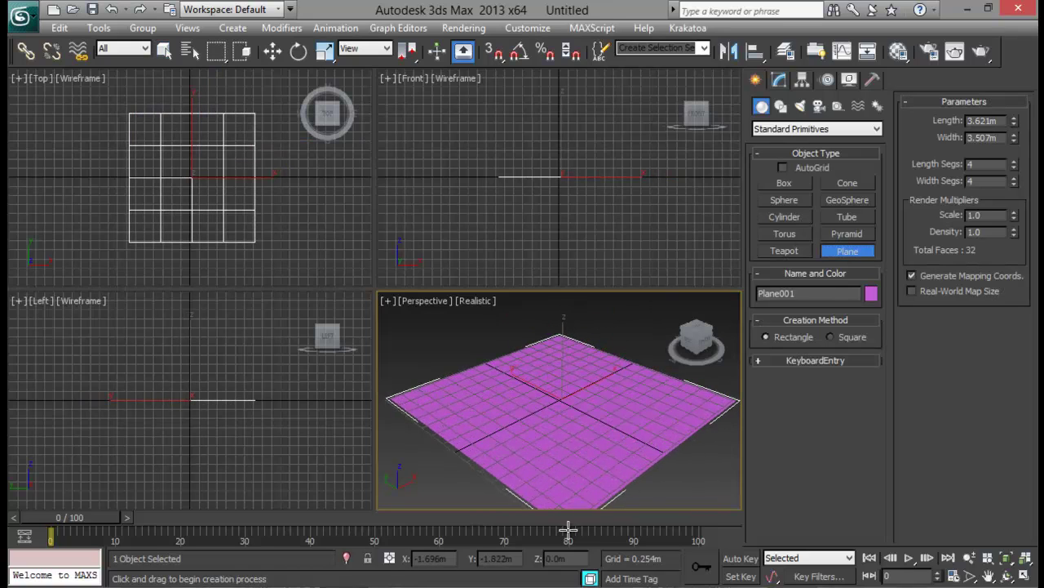
pyautogui.rightClick(530, 448)
# - Maximise the Perspective viewport and create a teapot at the centre of the plane
pyautogui.keyDown('alt'); pyautogui.moveTo(529, 371); pyautogui.dragTo(466, 373, button='middle'); pyautogui.keyUp('alt')
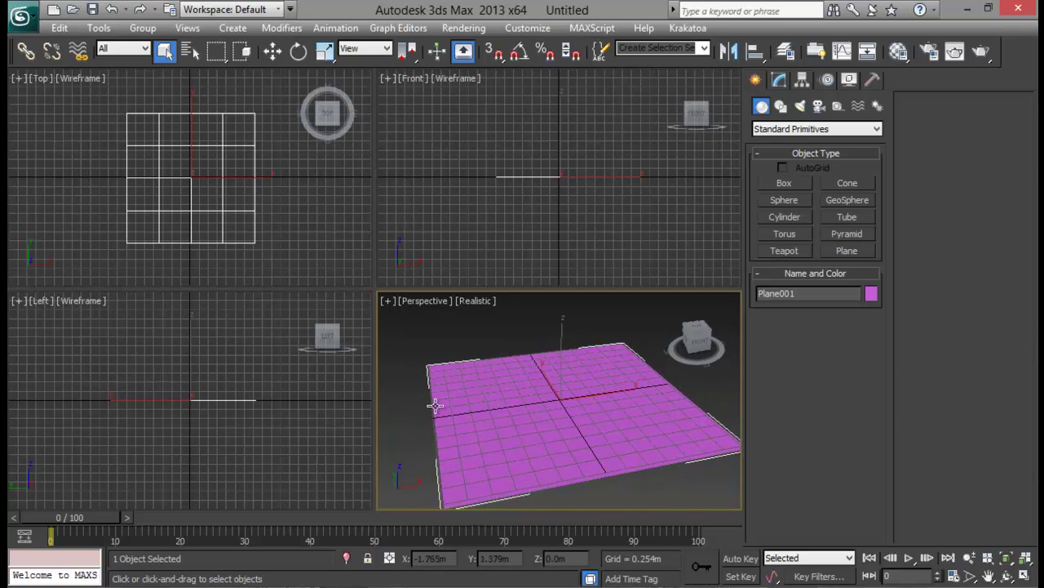
pyautogui.hotkey('alt', 'w')
pyautogui.keyDown('alt'); pyautogui.moveTo(450, 285); pyautogui.dragTo(511, 245, button='middle'); pyautogui.keyUp('alt')
pyautogui.rightClick(518, 238)
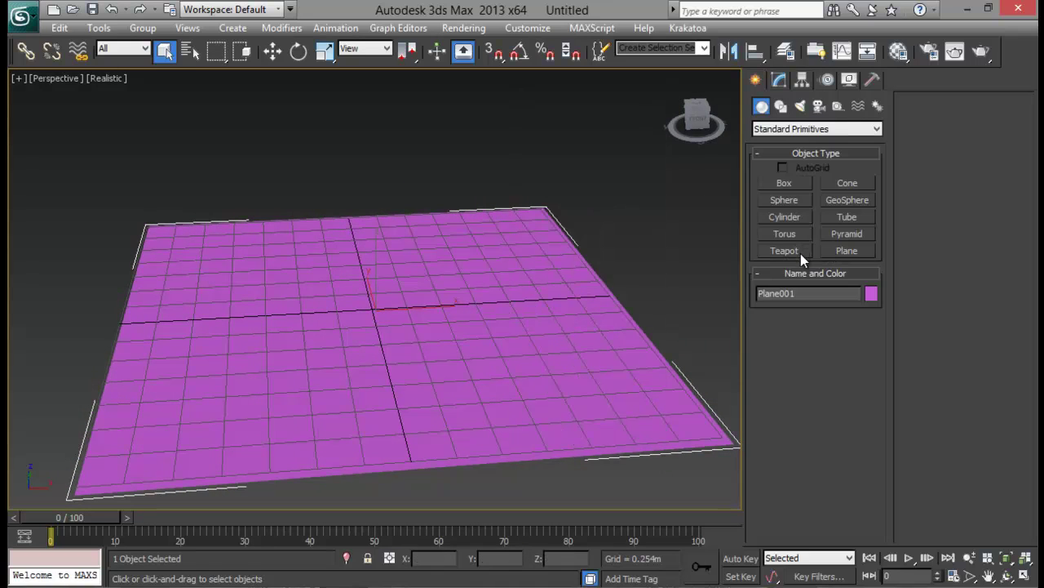
pyautogui.click(800, 253)
pyautogui.moveTo(373, 302); pyautogui.dragTo(405, 332)
pyautogui.rightClick(406, 328)
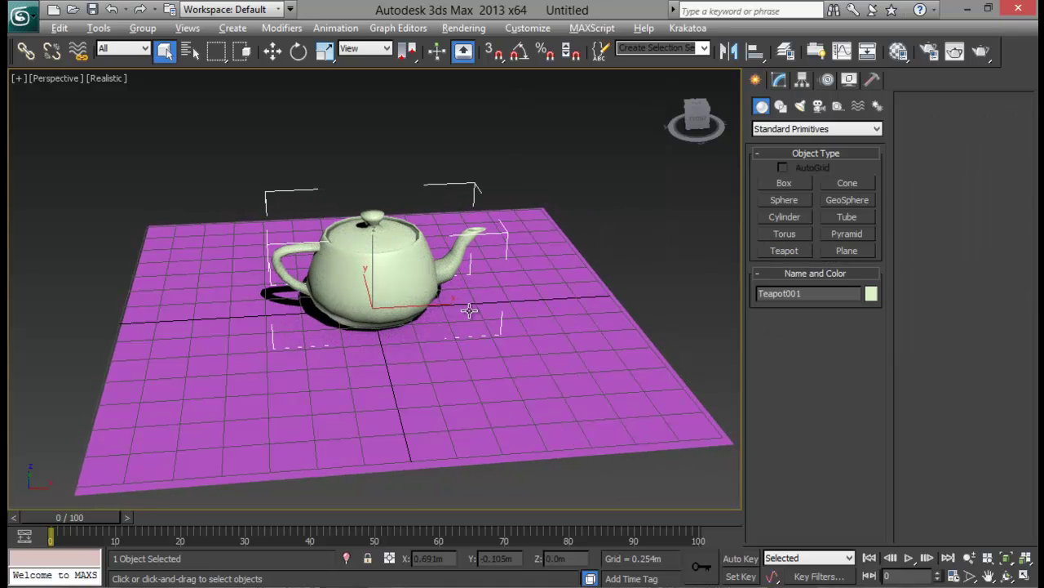
pyautogui.keyDown('alt'); pyautogui.moveTo(405, 326); pyautogui.dragTo(457, 291, button='middle'); pyautogui.keyUp('alt')
pyautogui.keyDown('alt'); pyautogui.moveTo(528, 290); pyautogui.dragTo(544, 301, button='middle'); pyautogui.keyUp('alt')
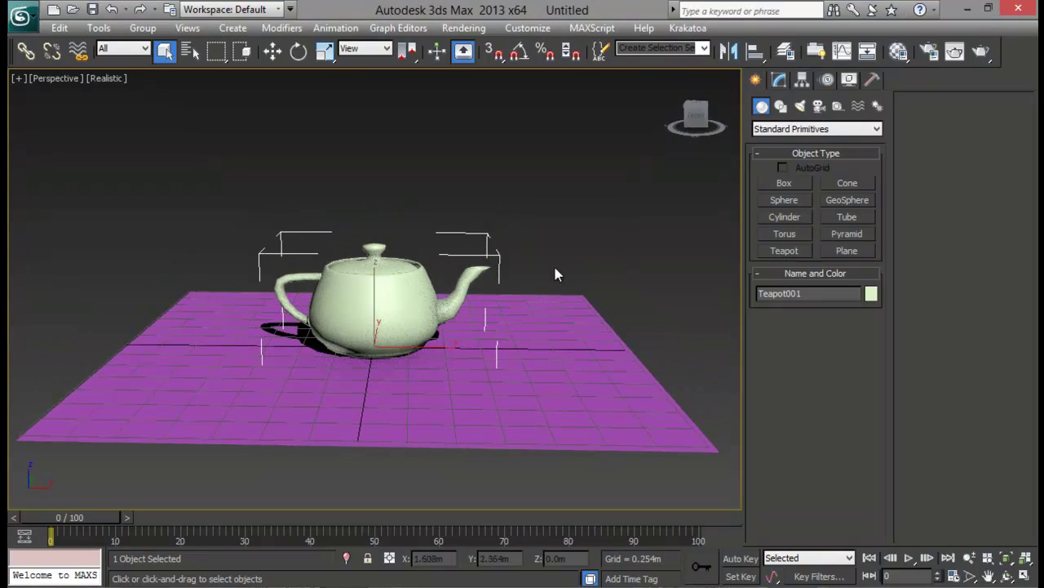
pyautogui.click(594, 29)
pyautogui.click(620, 66)
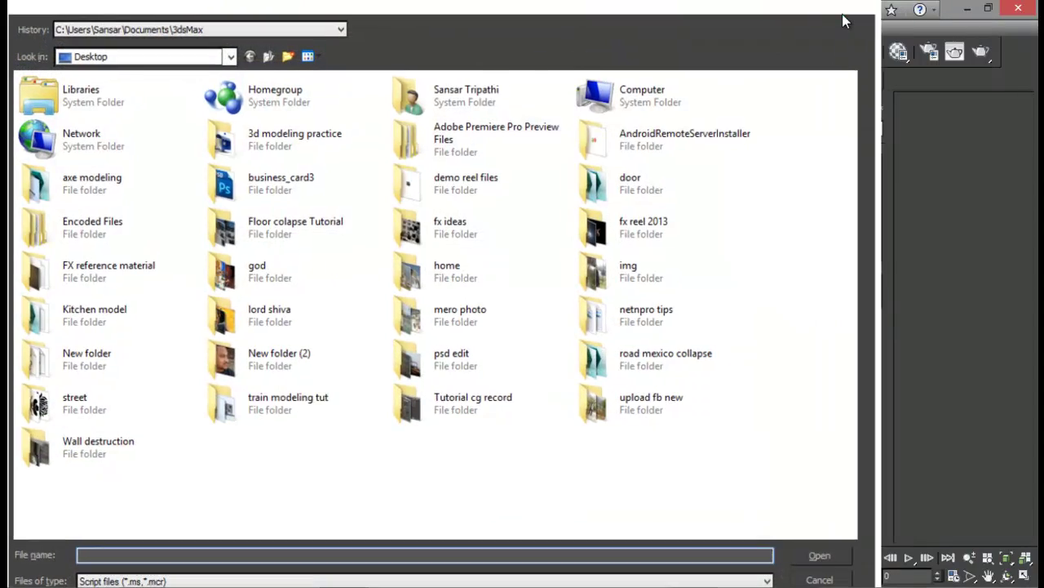
pyautogui.click(847, 9)
# - Run the PolyFX v2.6 CGP script from the PolyFX folder
pyautogui.click(592, 27)
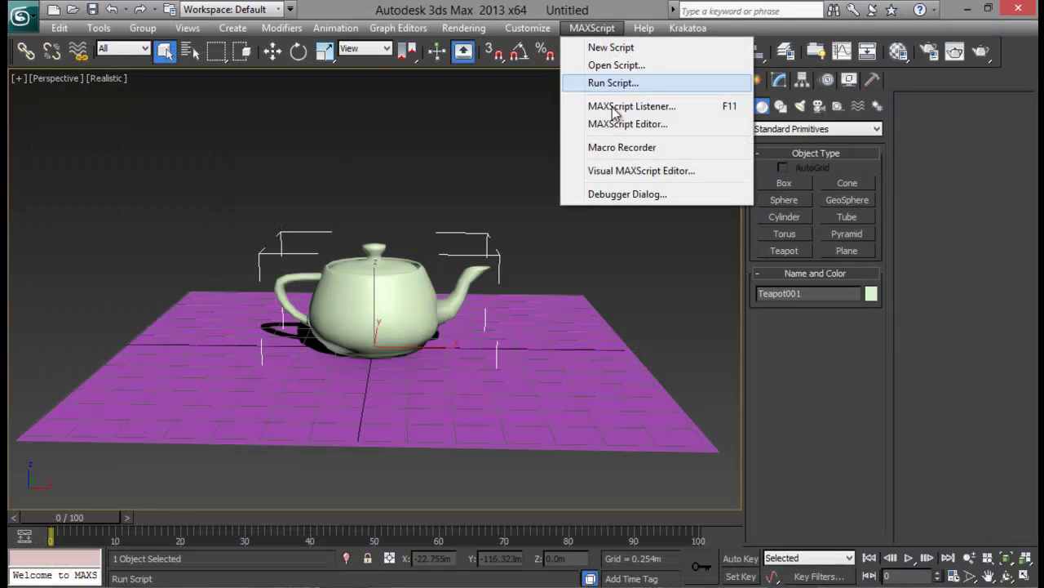
pyautogui.click(614, 84)
pyautogui.doubleClick(58, 107)
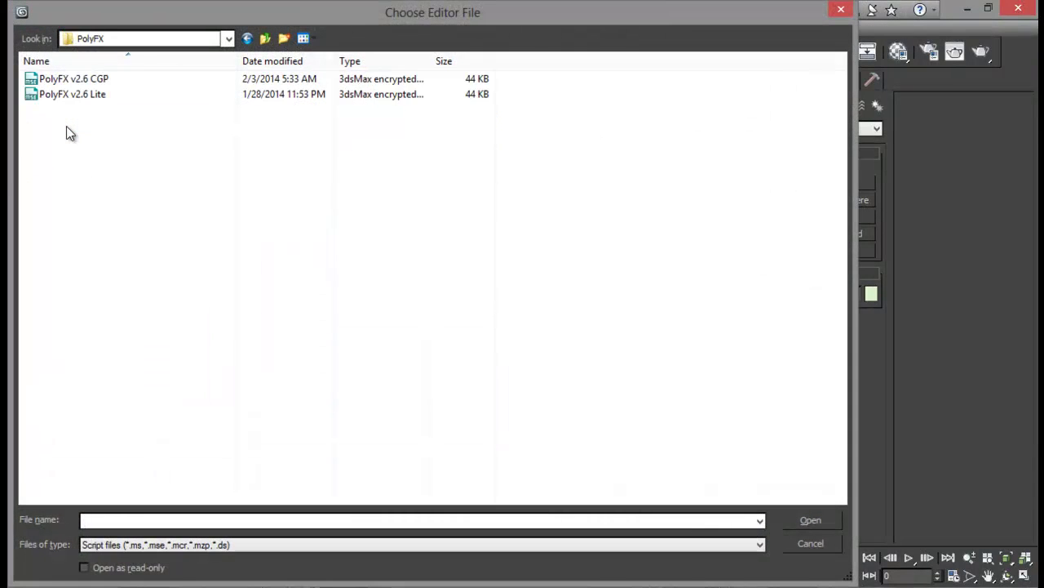
pyautogui.click(81, 81)
pyautogui.click(807, 521)
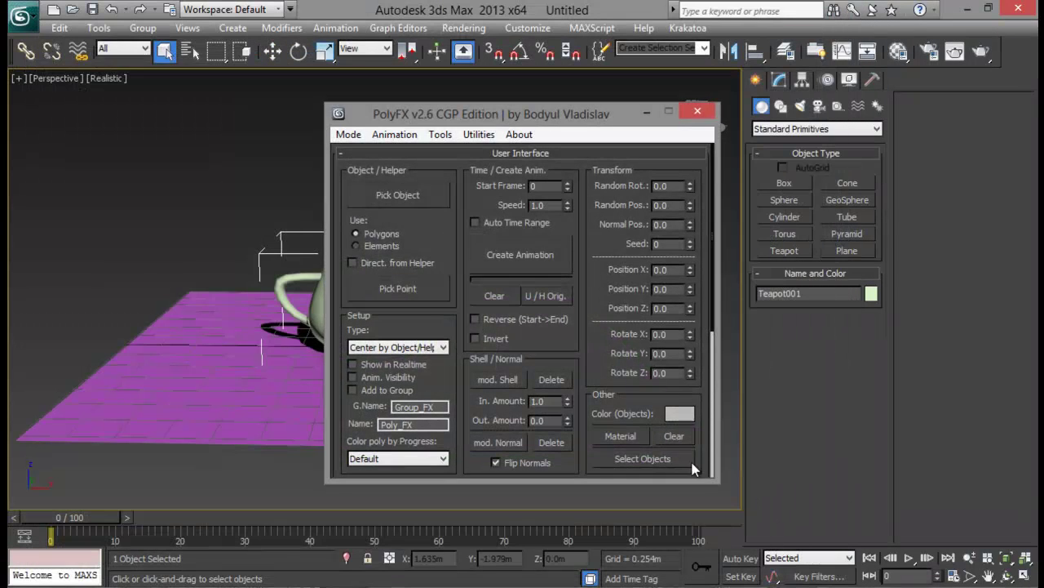
# - Move the PolyFX window clear of the teapot and make it taller to show the Falloff / Curve Control settings
pyautogui.moveTo(561, 125); pyautogui.dragTo(835, 122)
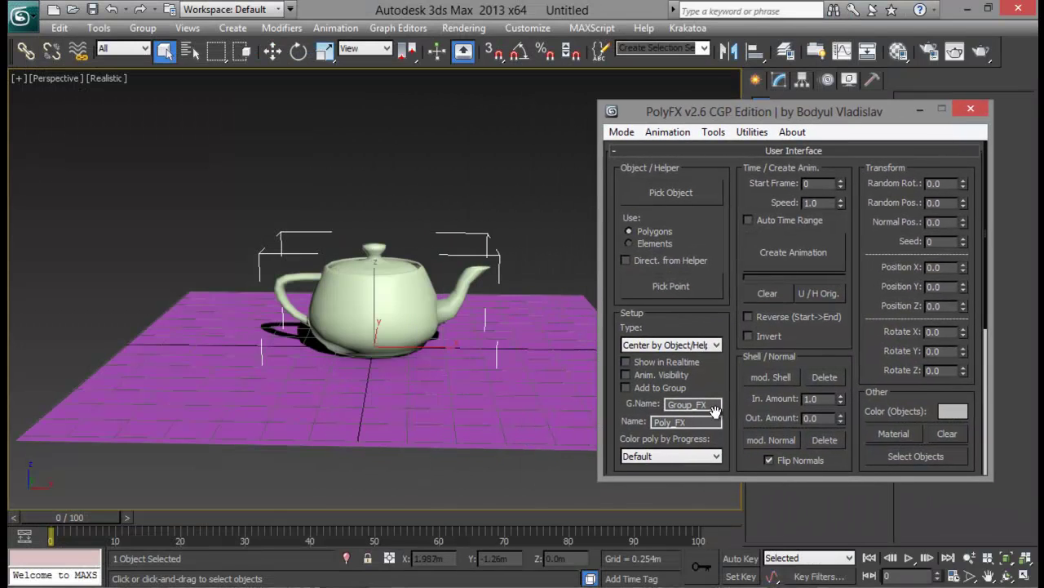
pyautogui.moveTo(600, 480); pyautogui.dragTo(603, 549)
pyautogui.moveTo(795, 111); pyautogui.dragTo(796, 65)
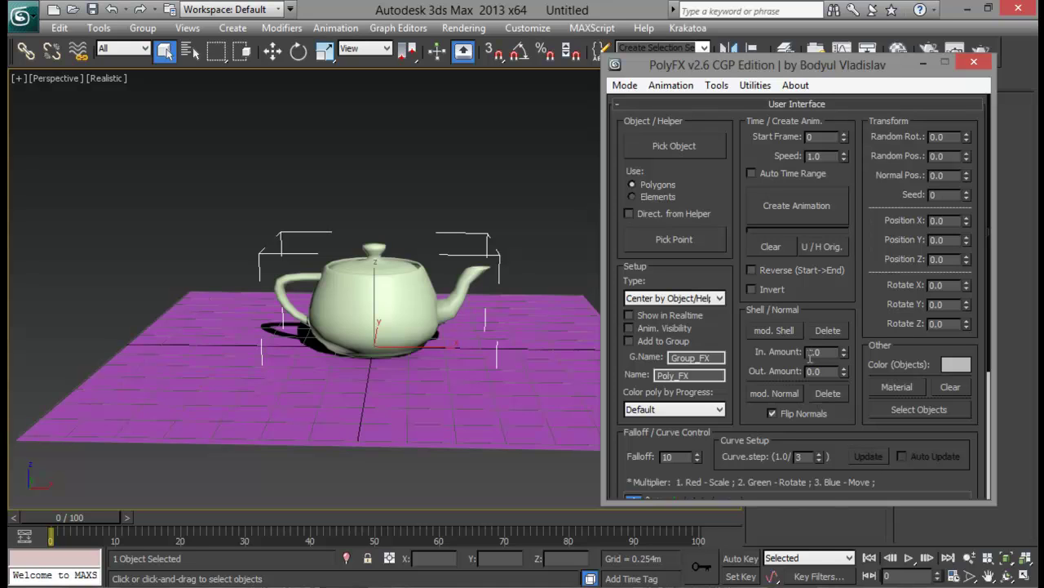
pyautogui.moveTo(771, 65)
pyautogui.mouseDown()
pyautogui.moveTo(646, 44)
pyautogui.moveTo(759, 62)
pyautogui.moveTo(783, 78)
pyautogui.moveTo(742, 42)
pyautogui.moveTo(814, 76)
pyautogui.moveTo(780, 76)
pyautogui.mouseUp()
# - Select only the teapot and pick it as the source object in PolyFX
pyautogui.moveTo(378, 335)
pyautogui.keyDown('alt'); pyautogui.mouseDown(button='middle')
pyautogui.moveTo(400, 346)
pyautogui.moveTo(333, 358)
pyautogui.moveTo(415, 339)
pyautogui.moveTo(381, 353)
pyautogui.mouseUp(button='middle'); pyautogui.keyUp('alt')
pyautogui.keyDown('ctrl'); pyautogui.click(325, 428); pyautogui.keyUp('ctrl')
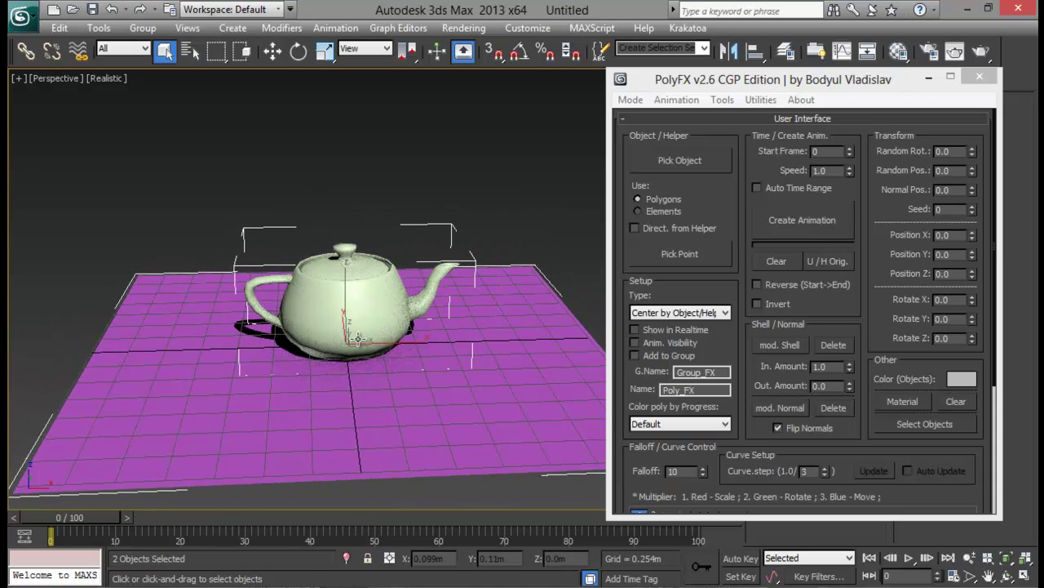
pyautogui.click(467, 199)
pyautogui.click(347, 289)
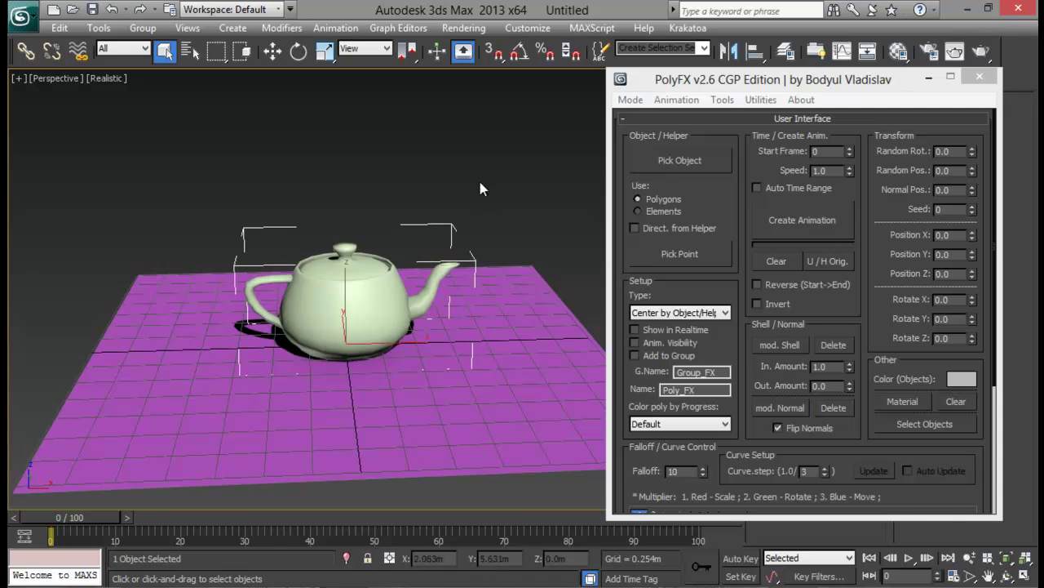
pyautogui.keyDown('alt'); pyautogui.moveTo(477, 178); pyautogui.dragTo(462, 206, button='middle'); pyautogui.keyUp('alt')
pyautogui.scroll(3, 449, 209)
pyautogui.keyDown('alt'); pyautogui.moveTo(367, 316); pyautogui.dragTo(395, 304, button='middle'); pyautogui.keyUp('alt')
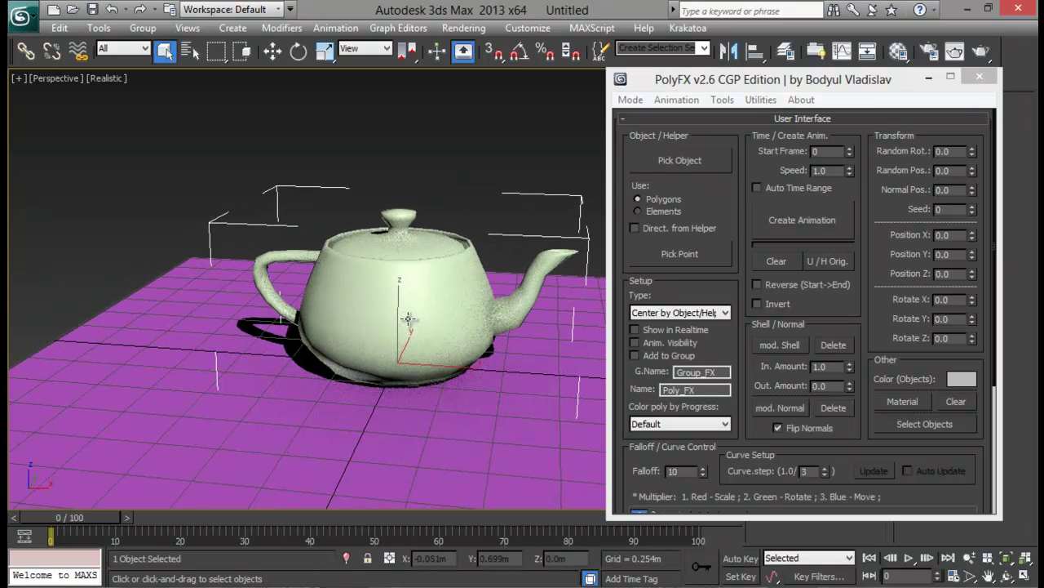
pyautogui.click(677, 160)
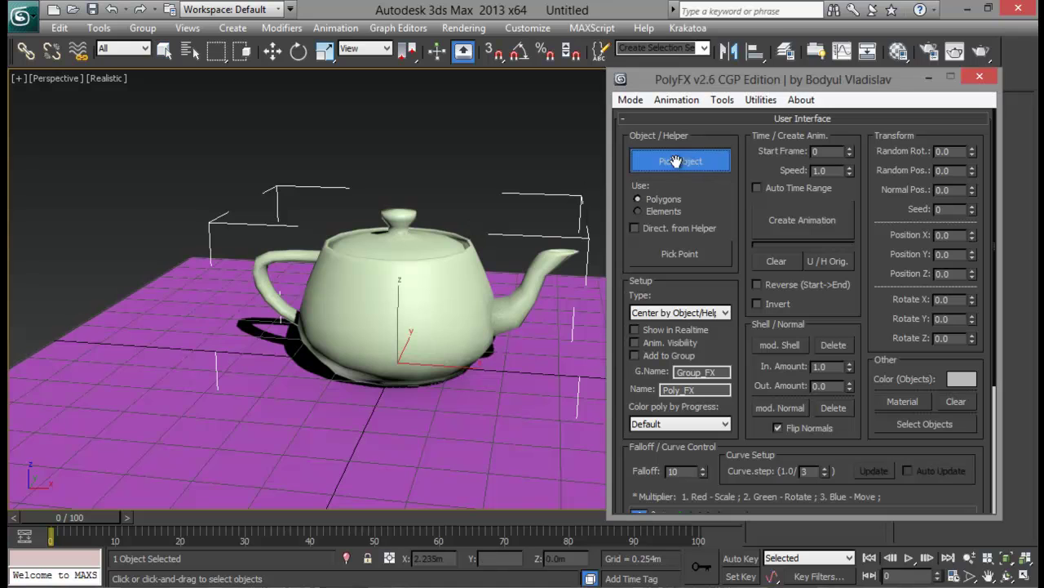
pyautogui.click(418, 242)
pyautogui.keyDown('alt'); pyautogui.moveTo(412, 285); pyautogui.dragTo(441, 285, button='middle'); pyautogui.keyUp('alt')
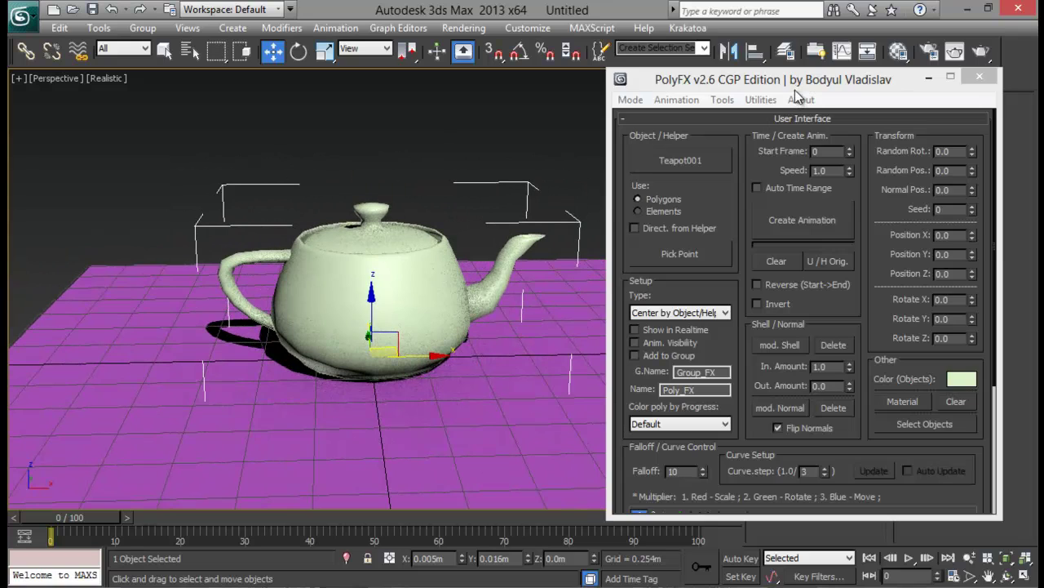
# - Create the PolyFX animation for the teapot from its polygons with the default settings and scrub the timeline to frame 100
pyautogui.moveTo(803, 78); pyautogui.dragTo(819, 56)
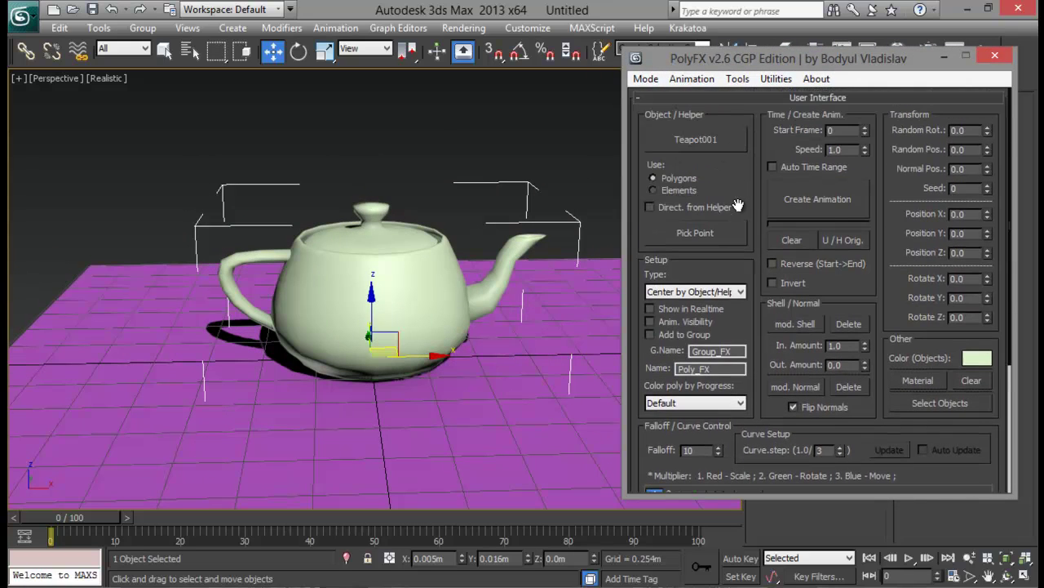
pyautogui.click(819, 199)
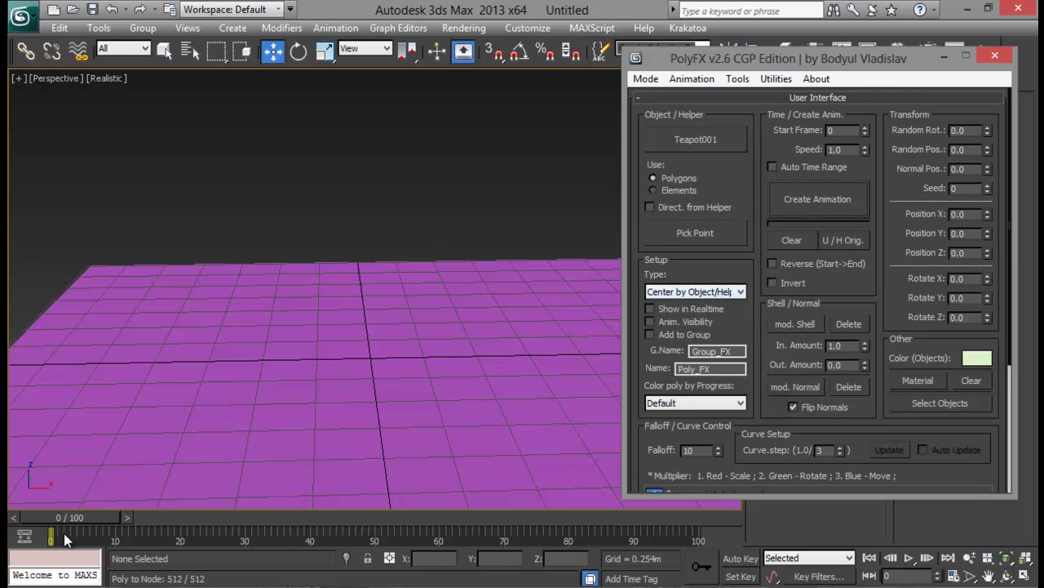
pyautogui.moveTo(68, 518); pyautogui.dragTo(701, 520)
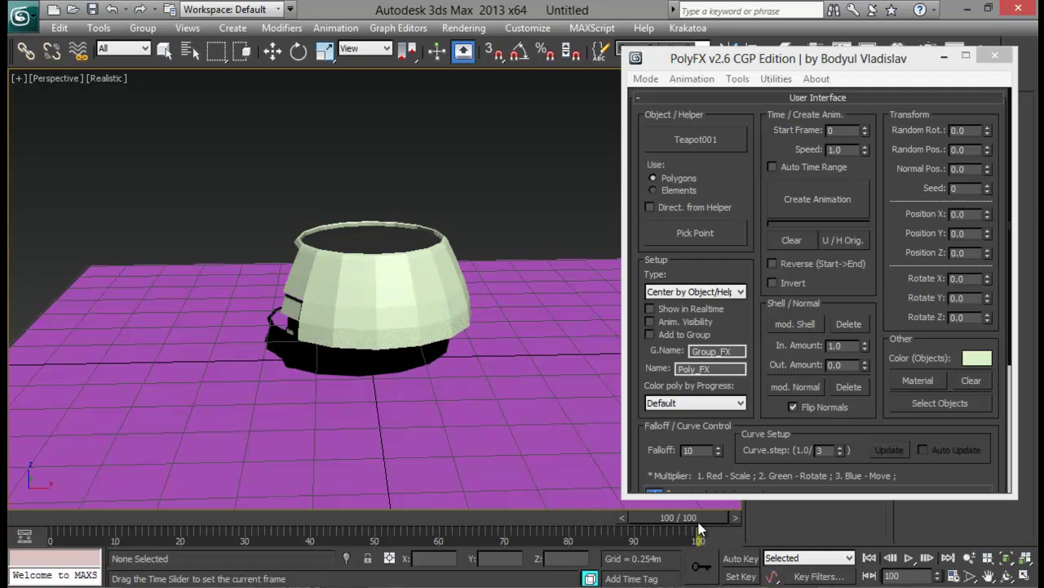
# - Set the animation end time to frame 800 and scrub the timeline to frame 376
pyautogui.press('w')
pyautogui.click(953, 576)
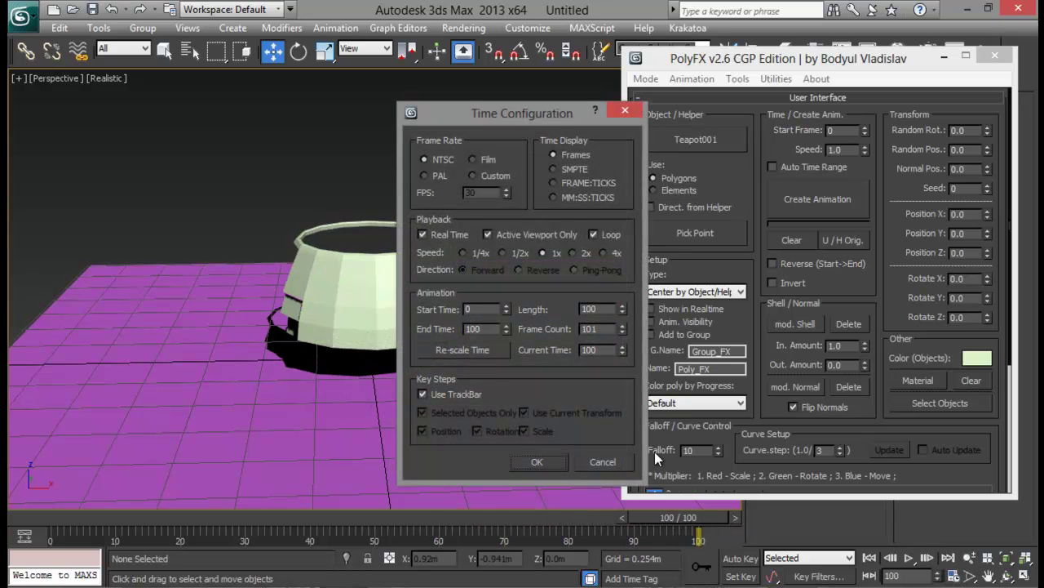
pyautogui.doubleClick(478, 329)
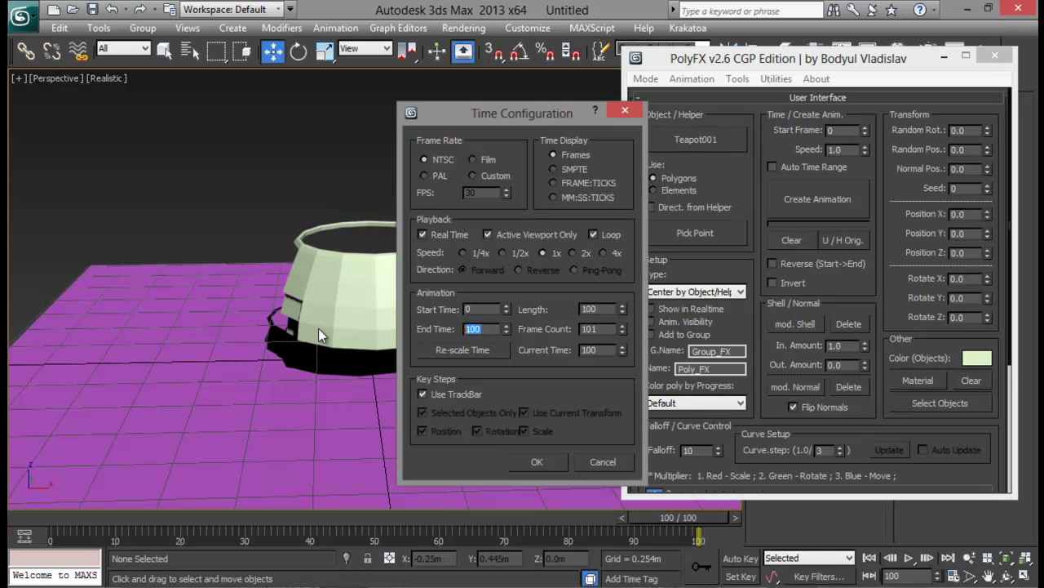
pyautogui.write('800')
pyautogui.click(537, 461)
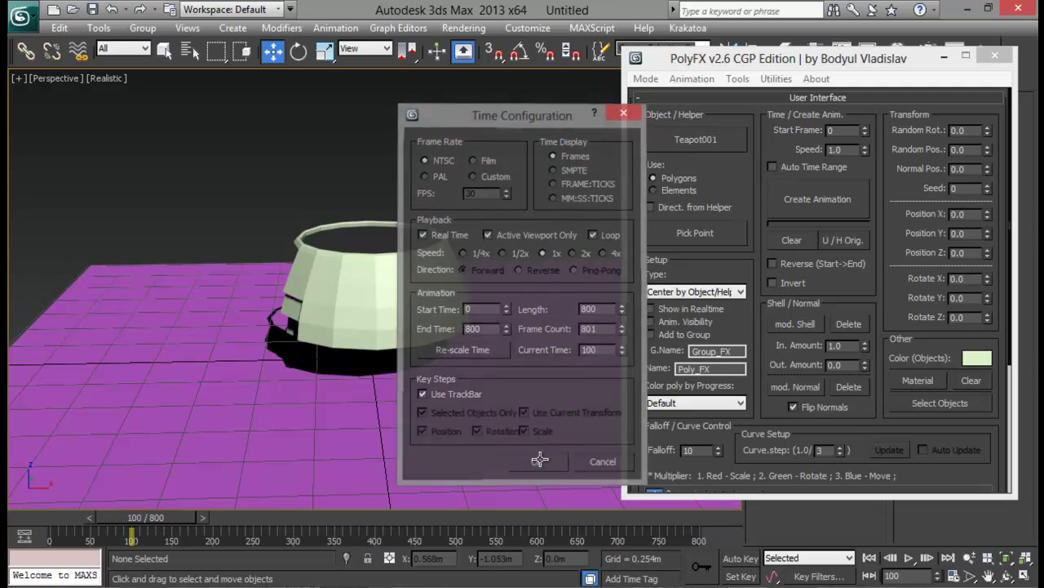
pyautogui.moveTo(145, 515); pyautogui.dragTo(326, 512)
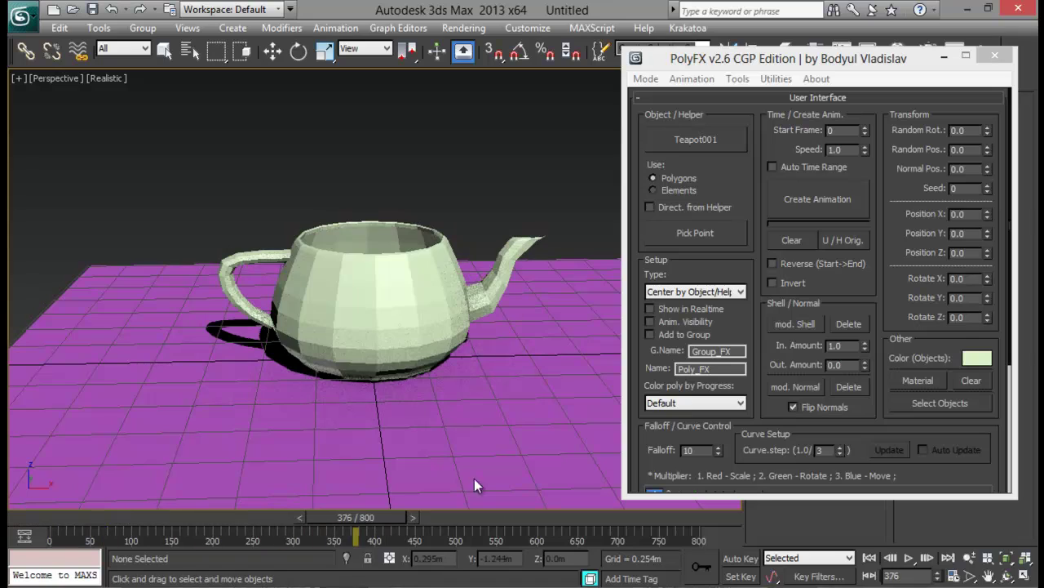
pyautogui.press('w')
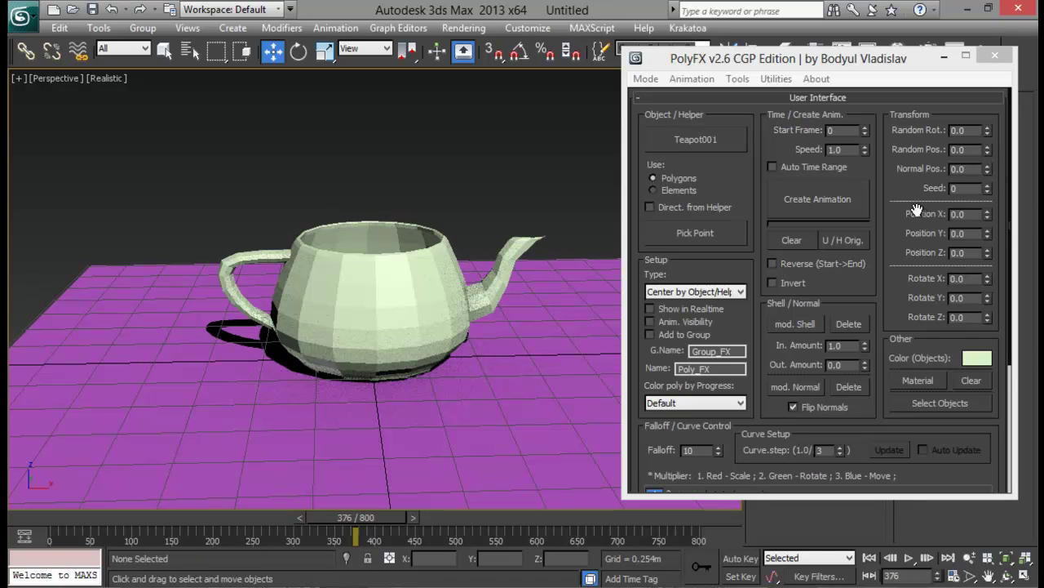
# - At frame 69, set the PolyFX transform rotation to X 97.5, Y 57.0 and Z 71.0
pyautogui.moveTo(351, 522); pyautogui.dragTo(118, 507)
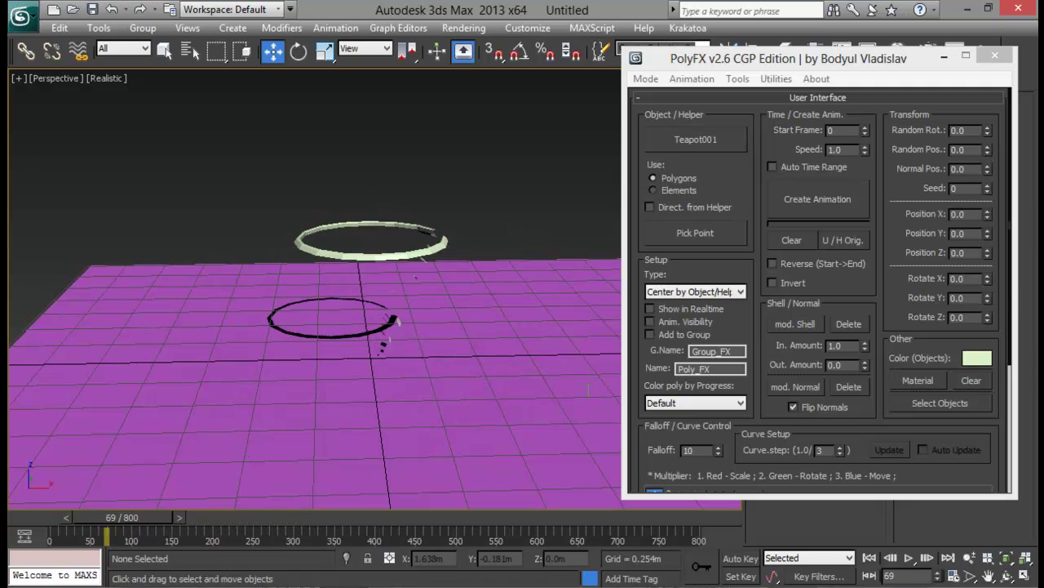
pyautogui.moveTo(861, 284); pyautogui.dragTo(859, 305)
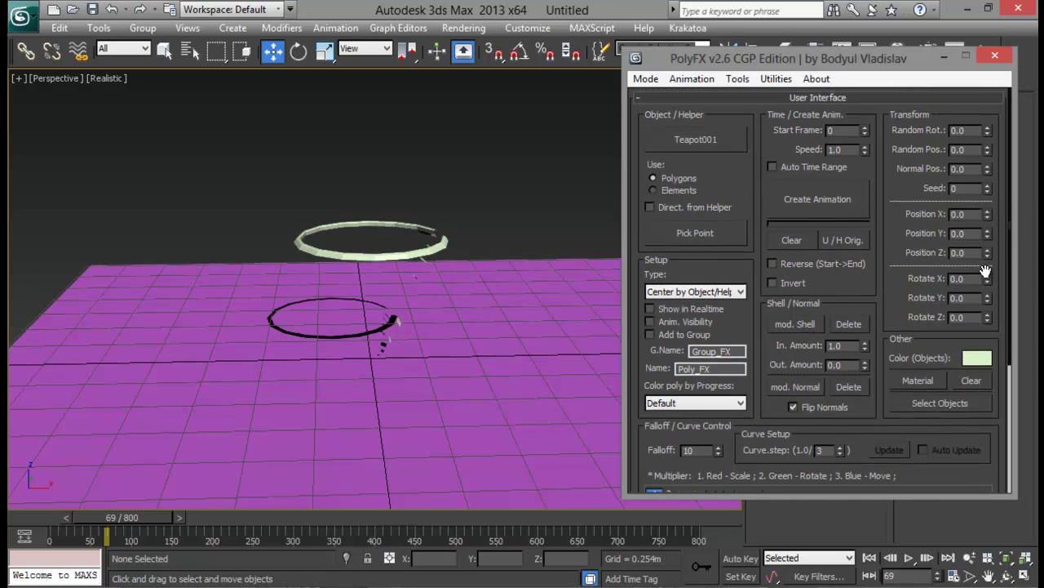
pyautogui.moveTo(991, 247); pyautogui.dragTo(346, 357)
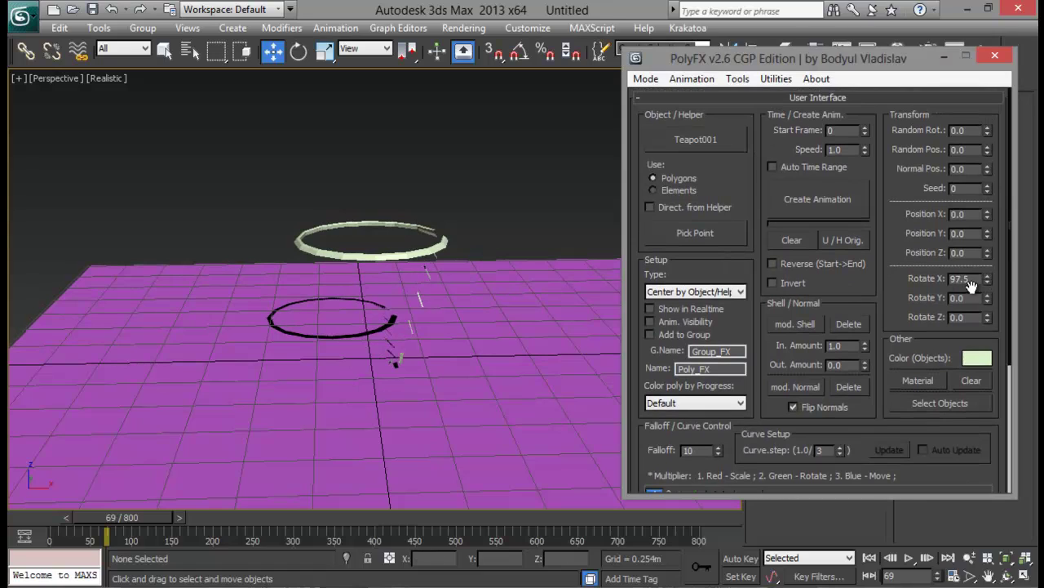
pyautogui.moveTo(987, 298)
pyautogui.mouseDown()
pyautogui.moveTo(982, 212)
pyautogui.moveTo(989, 279)
pyautogui.mouseUp()
pyautogui.moveTo(987, 317); pyautogui.dragTo(985, 199)
# - Scrub the timeline to frame 129 and examine up close how the rotating polygons assemble the teapot
pyautogui.keyDown('alt'); pyautogui.moveTo(484, 257); pyautogui.dragTo(450, 276, button='middle'); pyautogui.keyUp('alt')
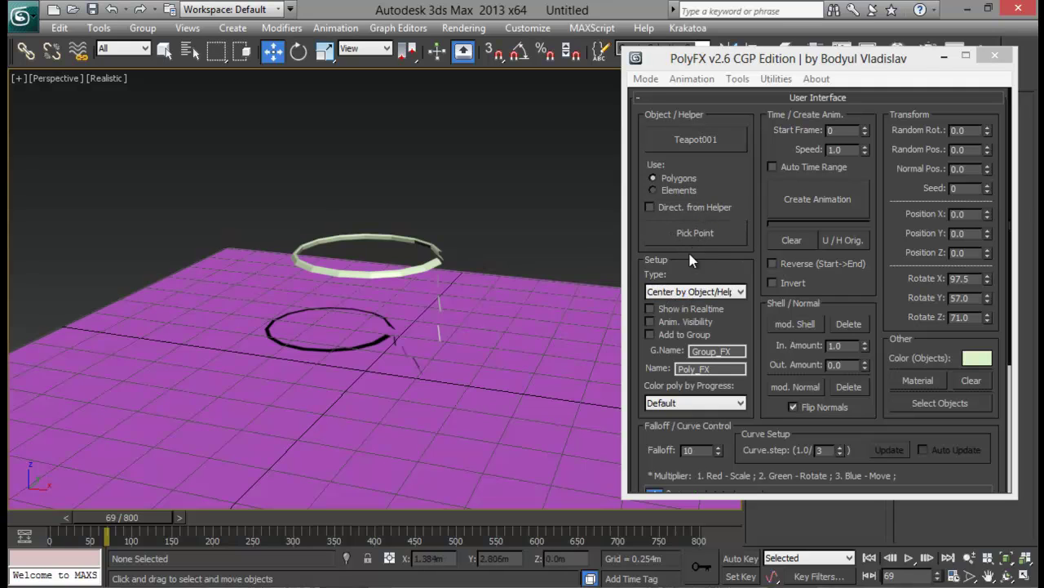
pyautogui.keyDown('alt'); pyautogui.moveTo(406, 301); pyautogui.dragTo(473, 325, button='middle'); pyautogui.keyUp('alt')
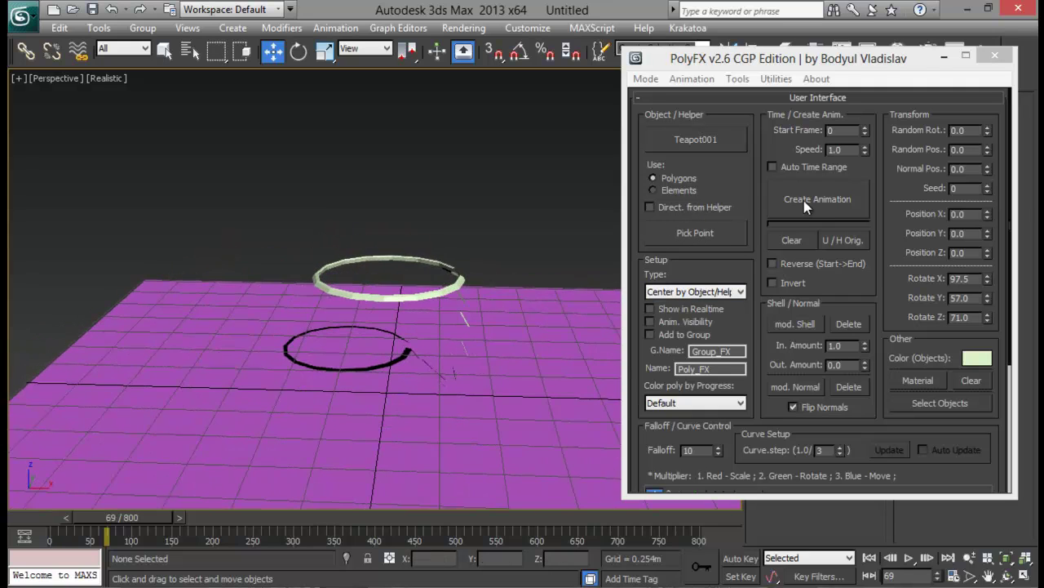
pyautogui.keyDown('alt'); pyautogui.moveTo(512, 238); pyautogui.dragTo(467, 201, button='middle'); pyautogui.keyUp('alt')
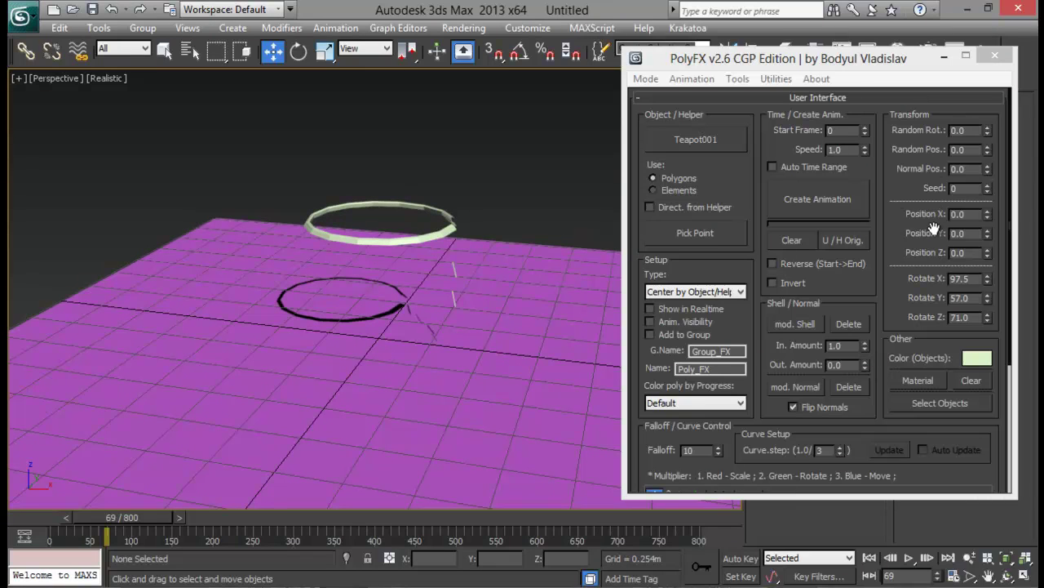
pyautogui.moveTo(155, 517); pyautogui.dragTo(201, 524)
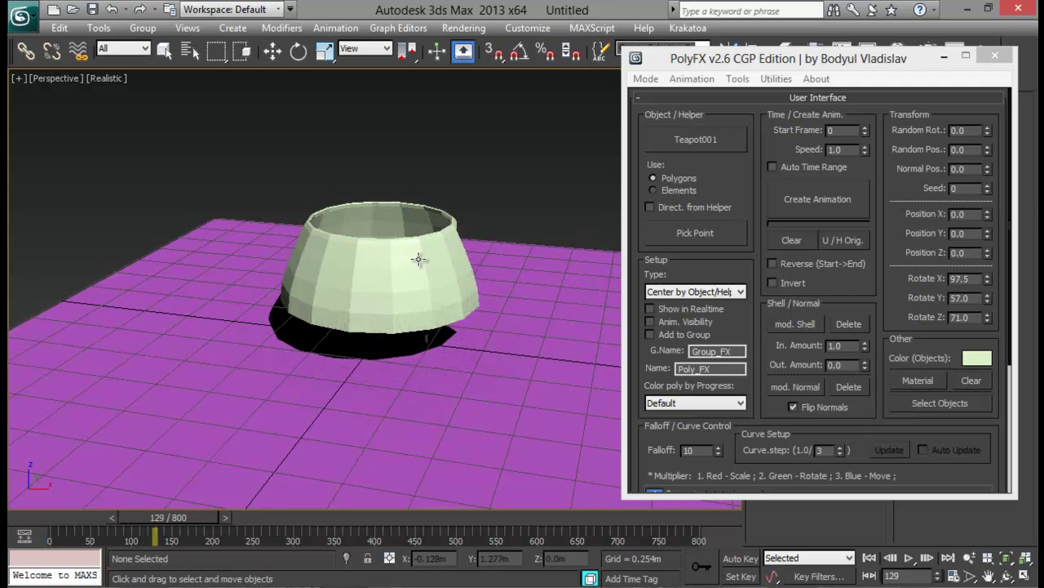
pyautogui.keyDown('alt'); pyautogui.moveTo(419, 258); pyautogui.dragTo(358, 327, button='middle'); pyautogui.keyUp('alt')
pyautogui.scroll(3, 359, 326)
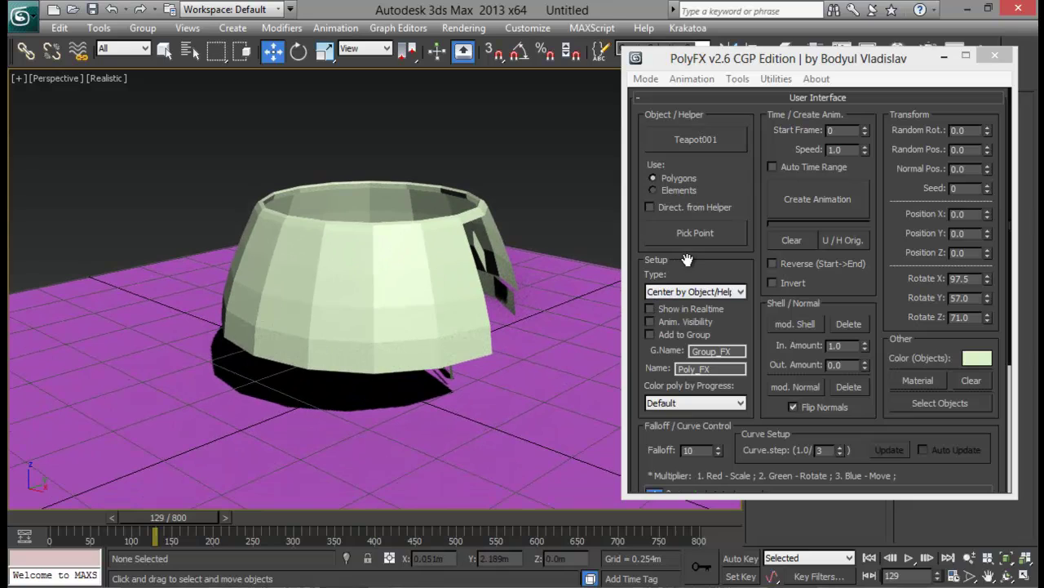
# - Try creating the teapot animation from Elements instead of Polygons and check the result up to frame 17
pyautogui.click(653, 190)
pyautogui.keyDown('alt'); pyautogui.moveTo(422, 359); pyautogui.dragTo(417, 299, button='middle'); pyautogui.keyUp('alt')
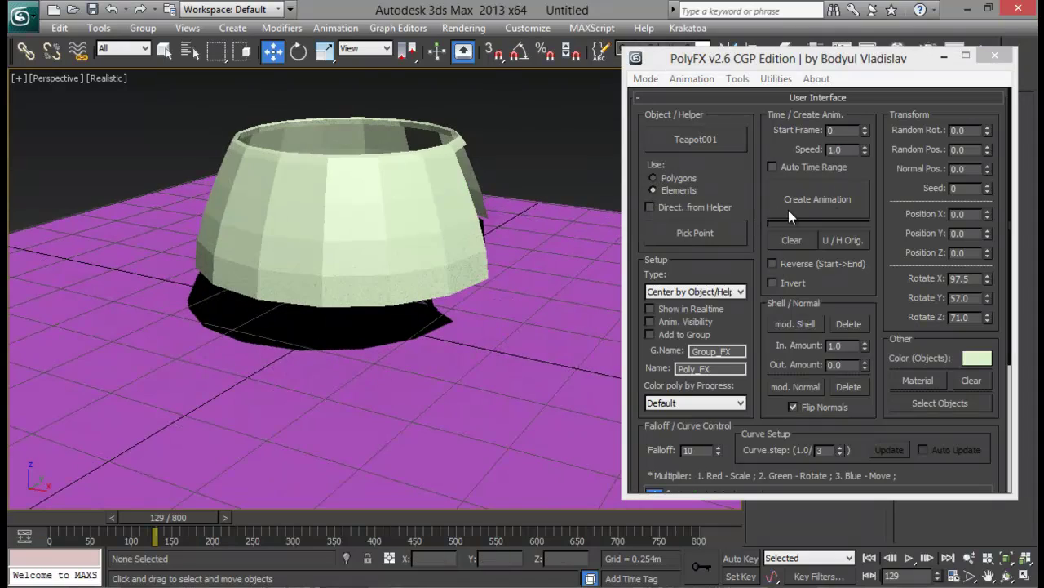
pyautogui.click(815, 208)
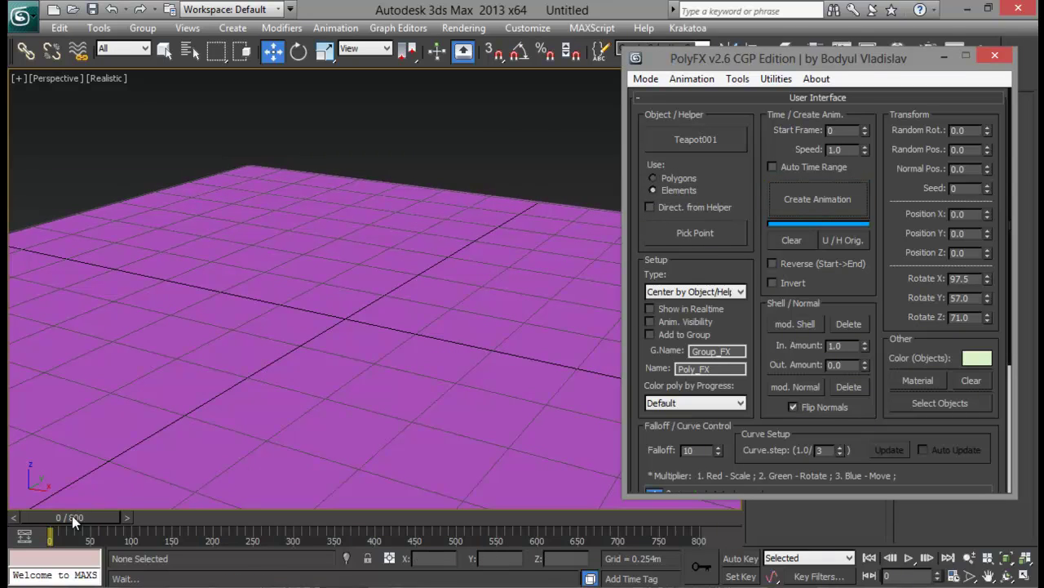
pyautogui.moveTo(72, 515)
pyautogui.mouseDown()
pyautogui.moveTo(145, 514)
pyautogui.moveTo(70, 518)
pyautogui.moveTo(87, 519)
pyautogui.mouseUp()
pyautogui.press('w')
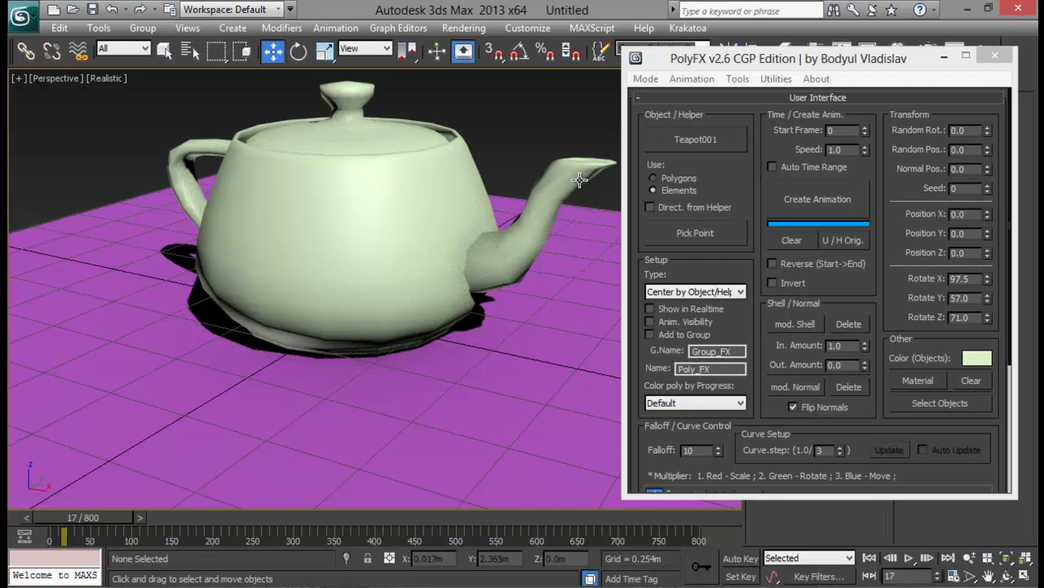
pyautogui.keyDown('alt'); pyautogui.moveTo(579, 179); pyautogui.dragTo(522, 294, button='middle'); pyautogui.keyUp('alt')
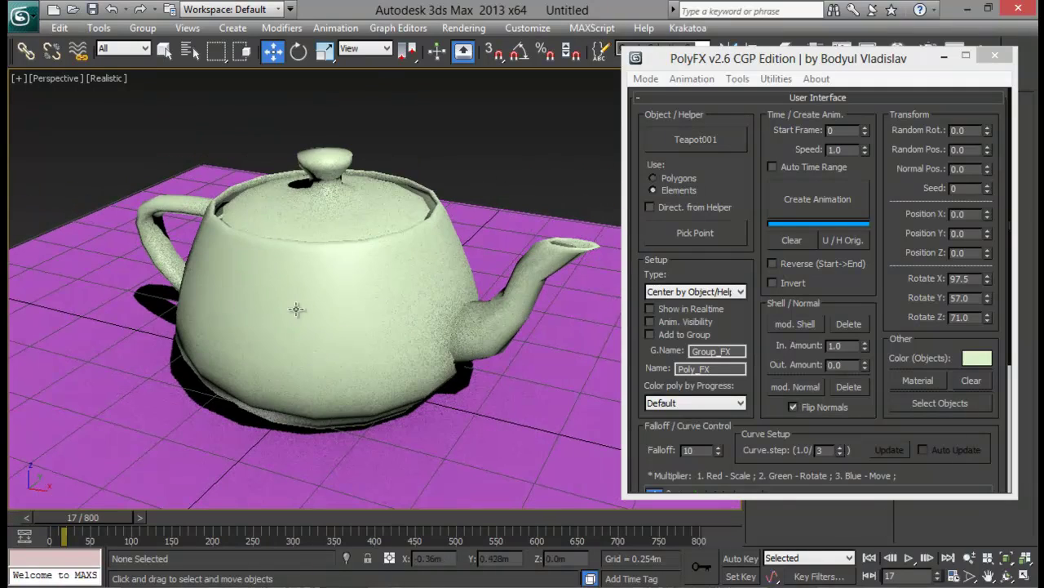
pyautogui.keyDown('alt'); pyautogui.moveTo(329, 186); pyautogui.dragTo(368, 159, button='middle'); pyautogui.keyUp('alt')
pyautogui.moveTo(97, 516)
pyautogui.mouseDown()
pyautogui.moveTo(81, 516)
pyautogui.moveTo(95, 516)
pyautogui.mouseUp()
# - Switch PolyFX back to Polygons, recreate the teapot animation and scrub to frame 32
pyautogui.click(653, 178)
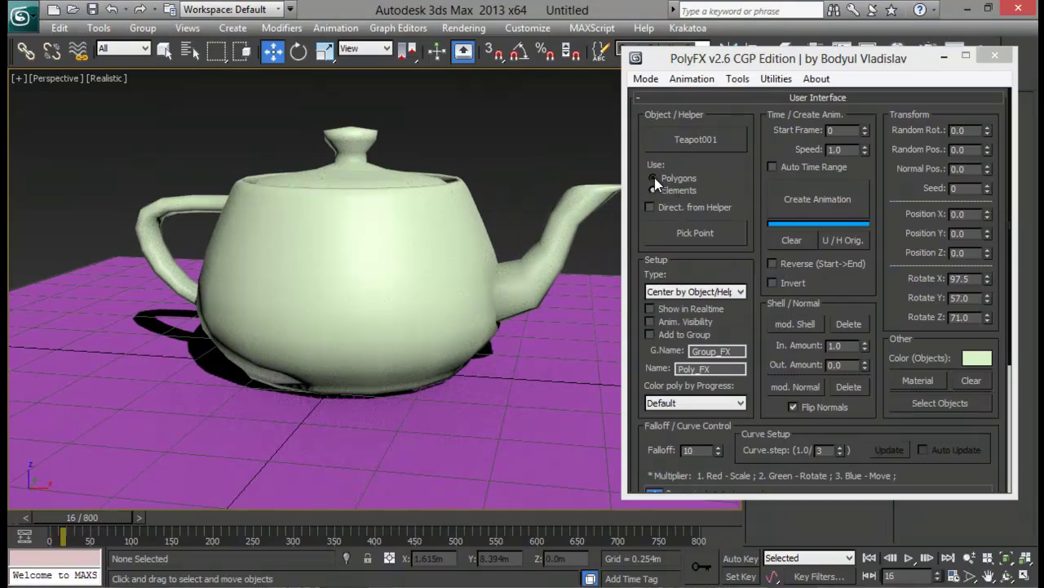
pyautogui.click(818, 193)
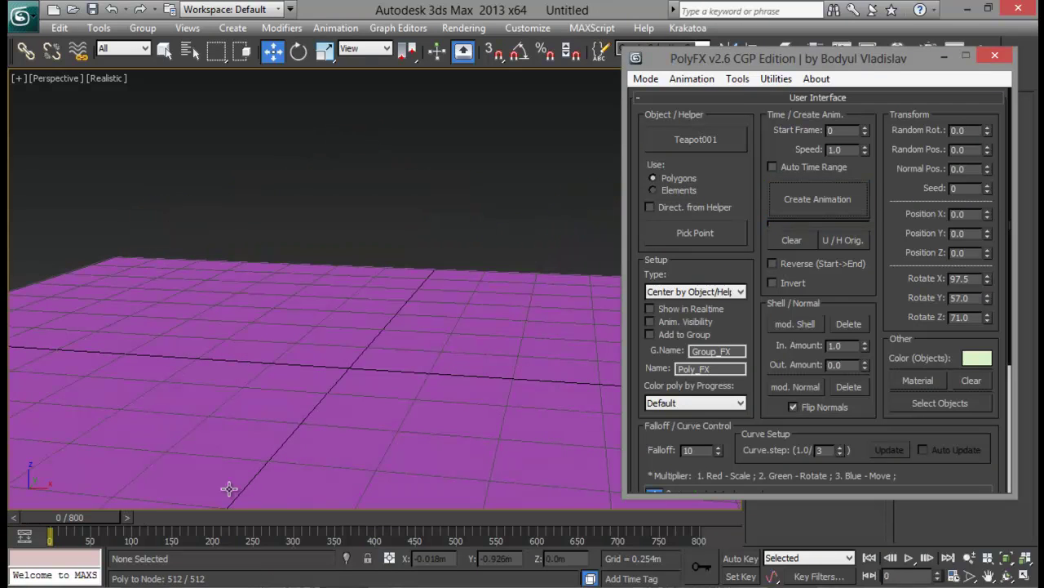
pyautogui.moveTo(90, 516)
pyautogui.mouseDown()
pyautogui.moveTo(253, 517)
pyautogui.moveTo(85, 516)
pyautogui.moveTo(106, 515)
pyautogui.mouseUp()
pyautogui.press('w')
pyautogui.keyDown('alt'); pyautogui.moveTo(364, 428); pyautogui.dragTo(443, 346, button='middle'); pyautogui.keyUp('alt')
pyautogui.keyDown('alt'); pyautogui.moveTo(389, 325); pyautogui.dragTo(299, 380, button='middle'); pyautogui.keyUp('alt')
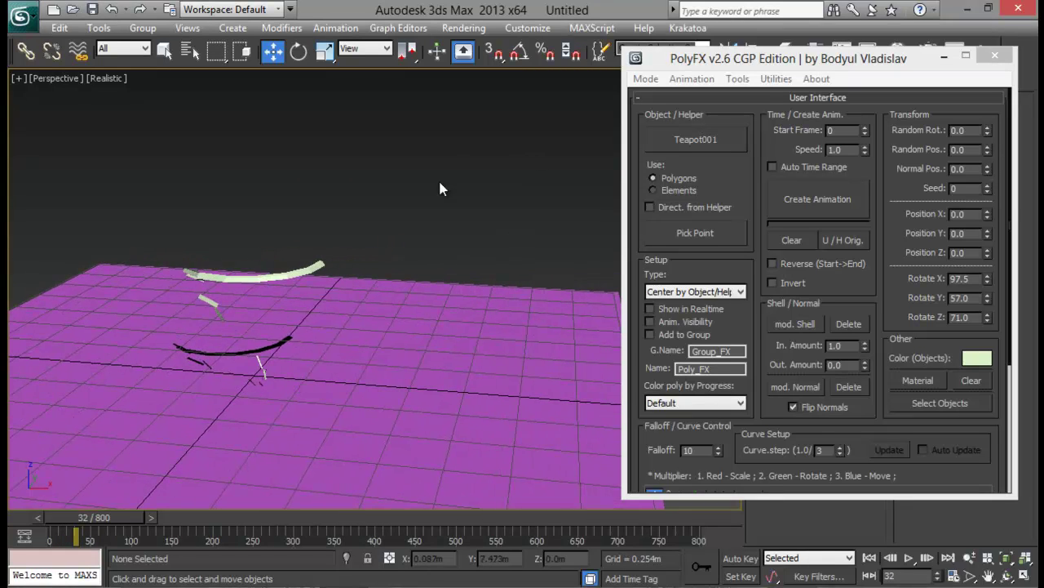
pyautogui.keyDown('alt'); pyautogui.moveTo(507, 214); pyautogui.dragTo(507, 288, button='middle'); pyautogui.keyUp('alt')
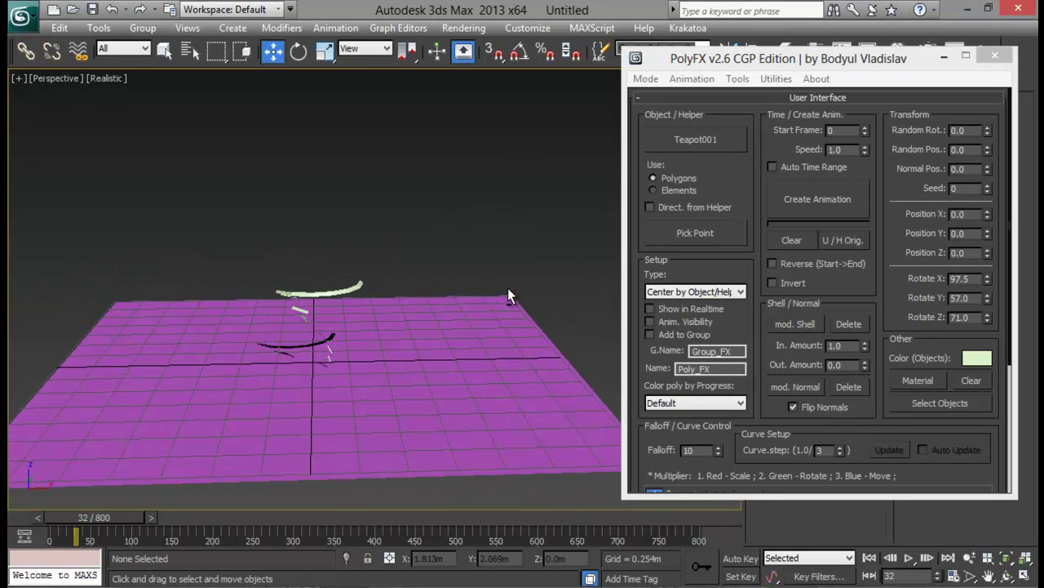
# - Move the PolyFX window off the command panel and place a Point helper on the plane beside the teapot
pyautogui.moveTo(884, 54); pyautogui.dragTo(513, 313)
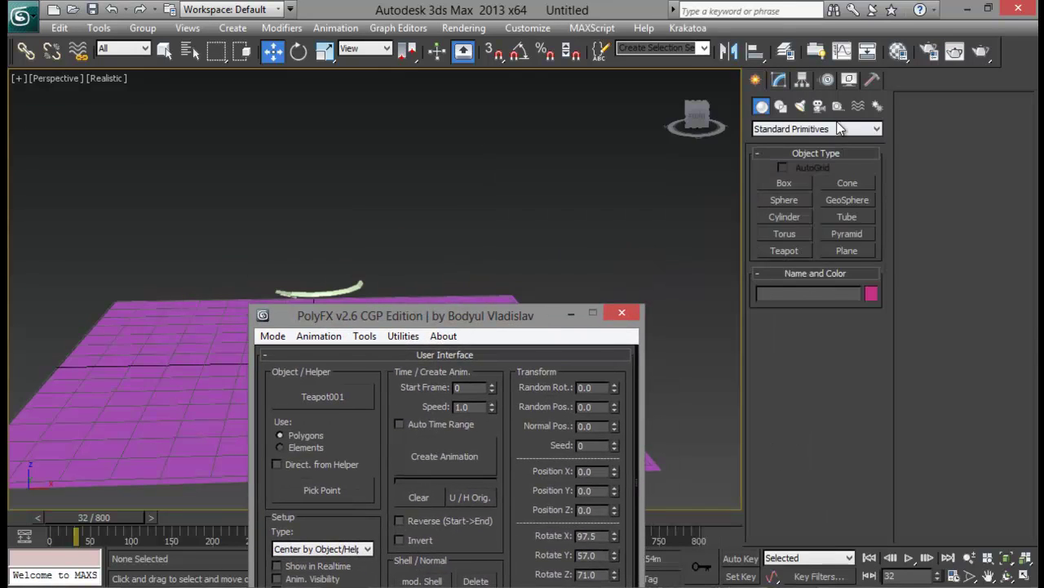
pyautogui.click(838, 106)
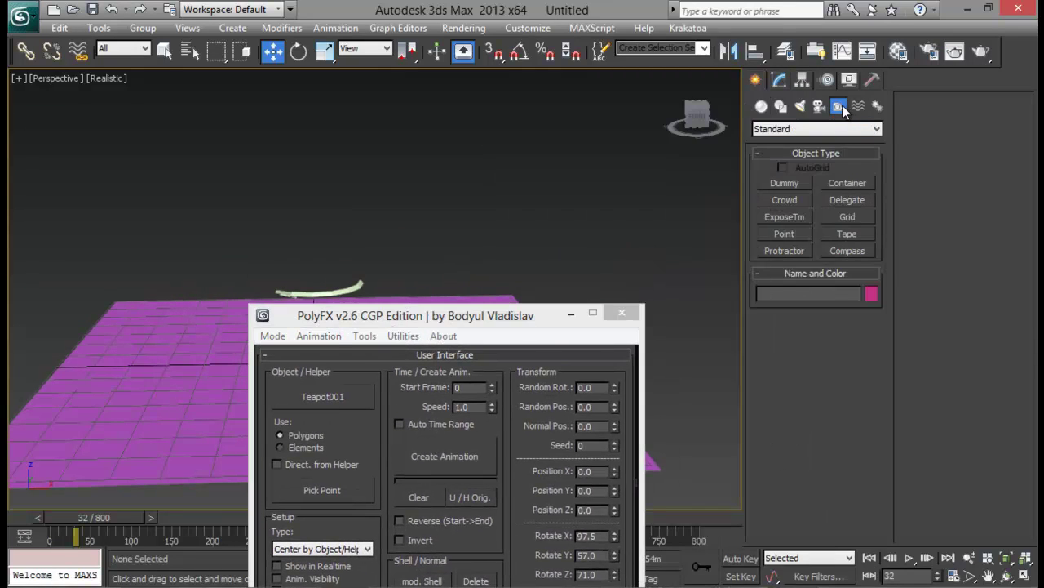
pyautogui.click(784, 233)
pyautogui.keyDown('alt'); pyautogui.moveTo(408, 269); pyautogui.dragTo(403, 227, button='middle'); pyautogui.keyUp('alt')
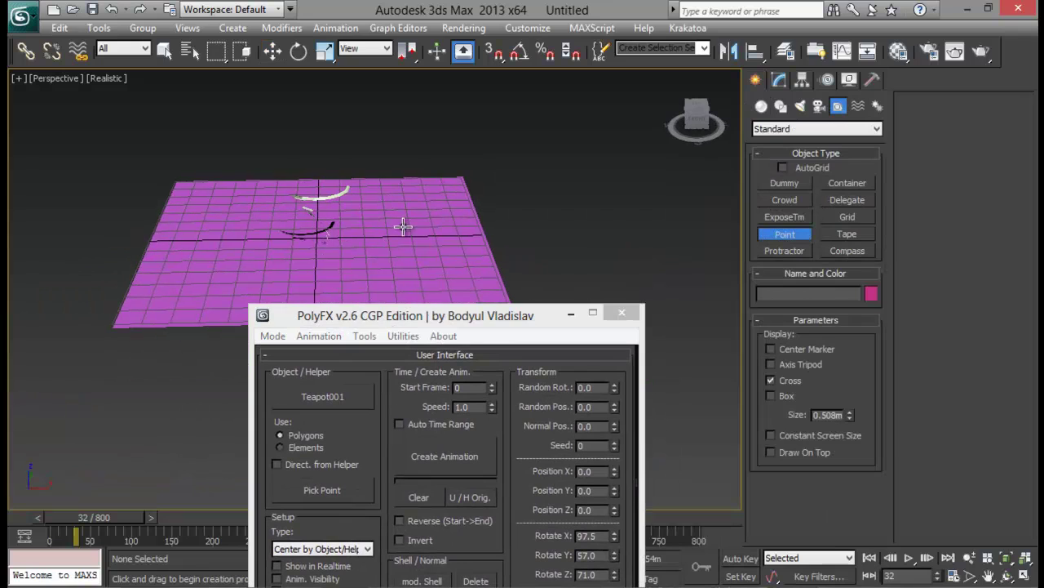
pyautogui.click(403, 228)
pyautogui.rightClick(487, 216)
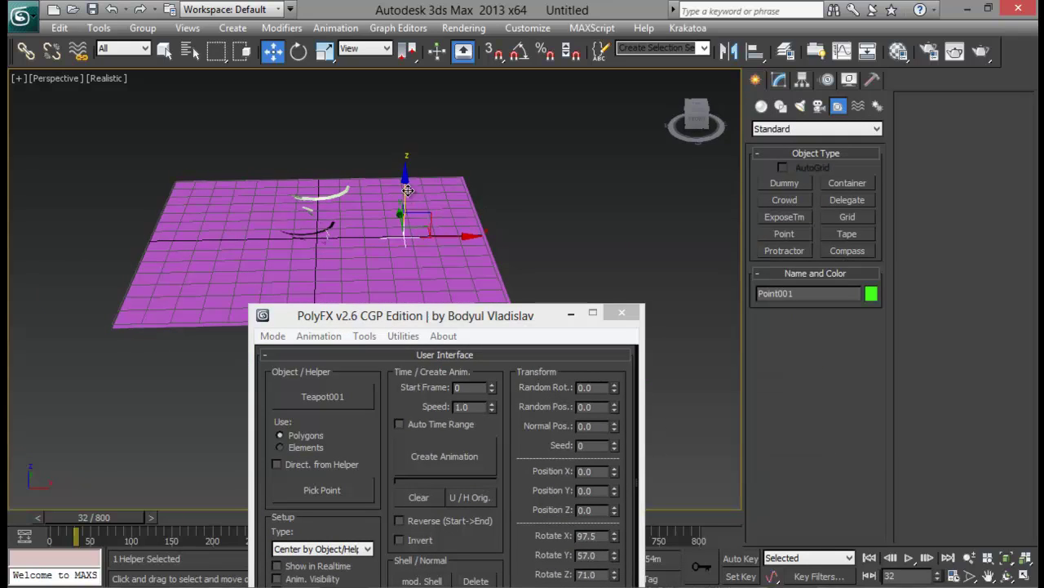
# - Raise the point helper high above the plane and shift it farther from the teapot along X
pyautogui.moveTo(406, 189); pyautogui.dragTo(412, 70)
pyautogui.keyDown('alt'); pyautogui.moveTo(519, 236); pyautogui.dragTo(469, 145, button='middle'); pyautogui.keyUp('alt')
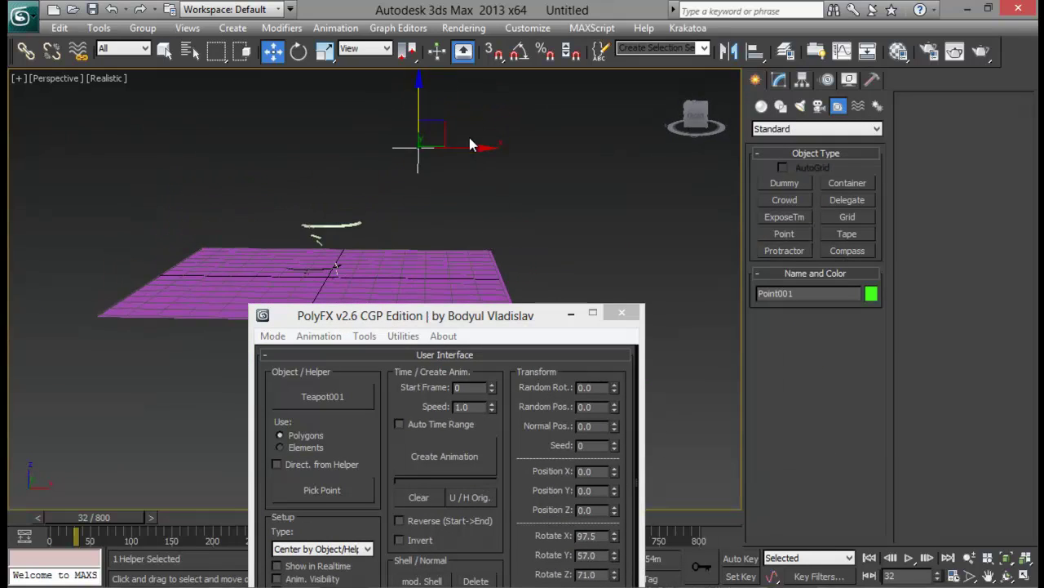
pyautogui.moveTo(448, 122); pyautogui.dragTo(466, 105)
pyautogui.moveTo(462, 194); pyautogui.dragTo(488, 183, button='middle')
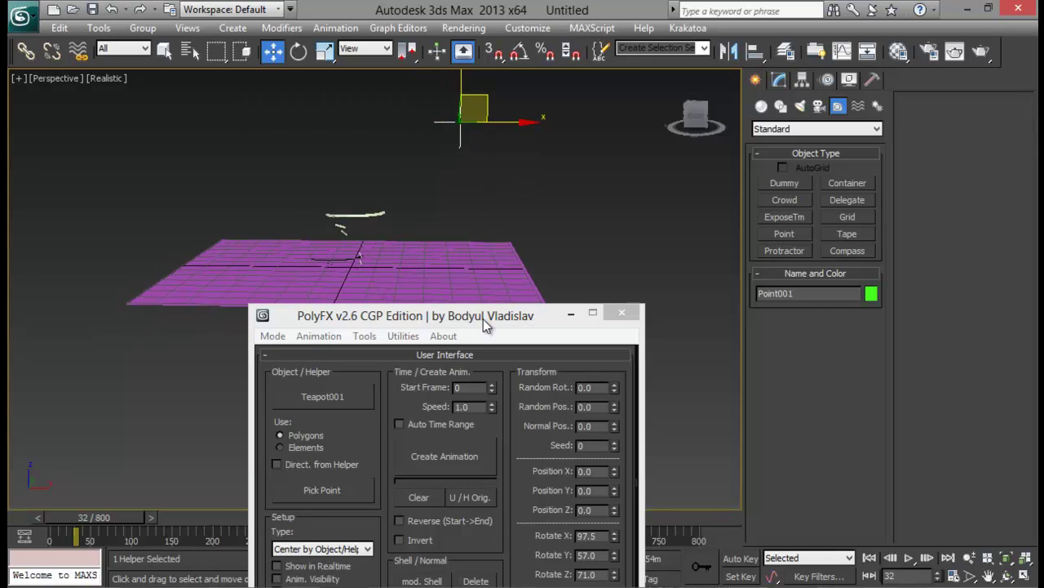
# - Pick the point helper as the PolyFX helper and enable Direct. from Helper
pyautogui.moveTo(487, 316); pyautogui.dragTo(790, 135)
pyautogui.click(605, 304)
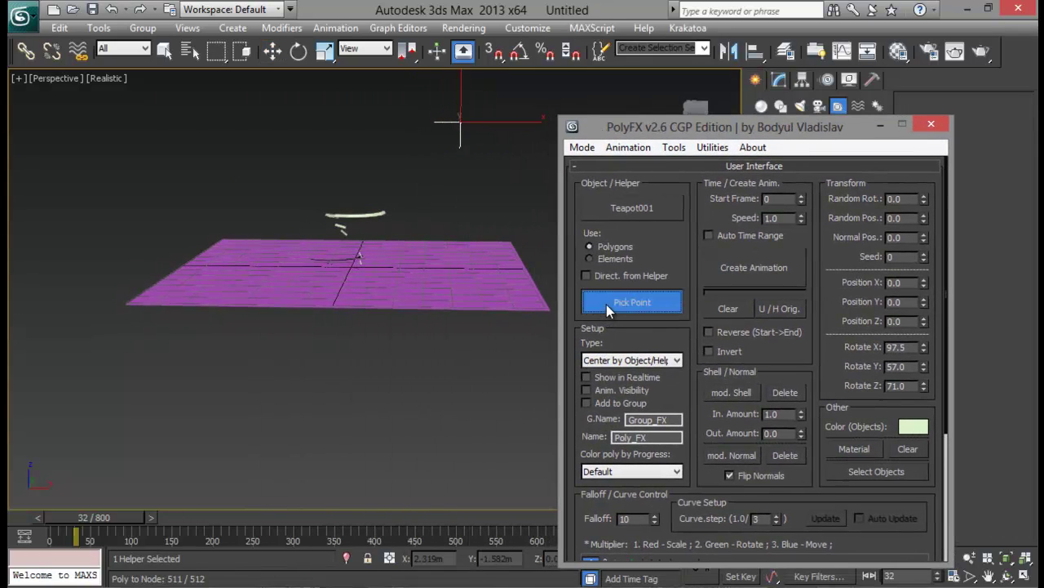
pyautogui.click(462, 124)
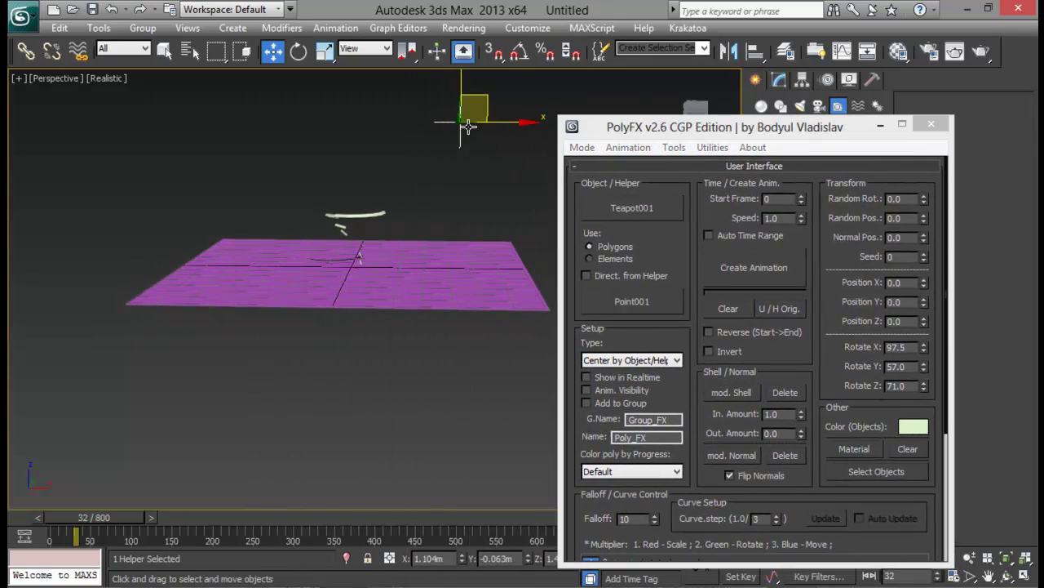
pyautogui.click(587, 275)
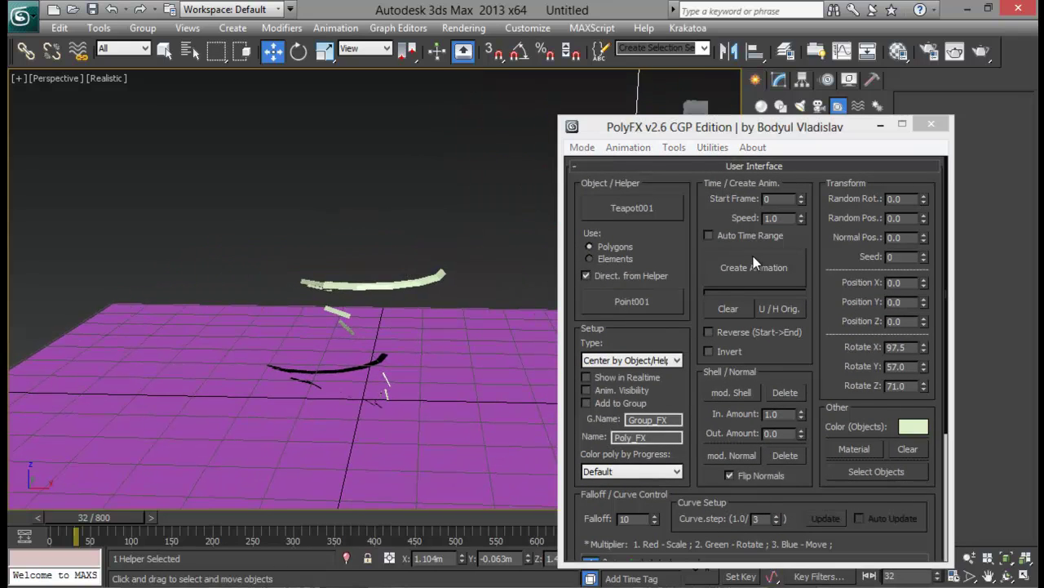
# - Create the polygon animation directed from the point helper and scrub to frame 126 to inspect it
pyautogui.click(755, 268)
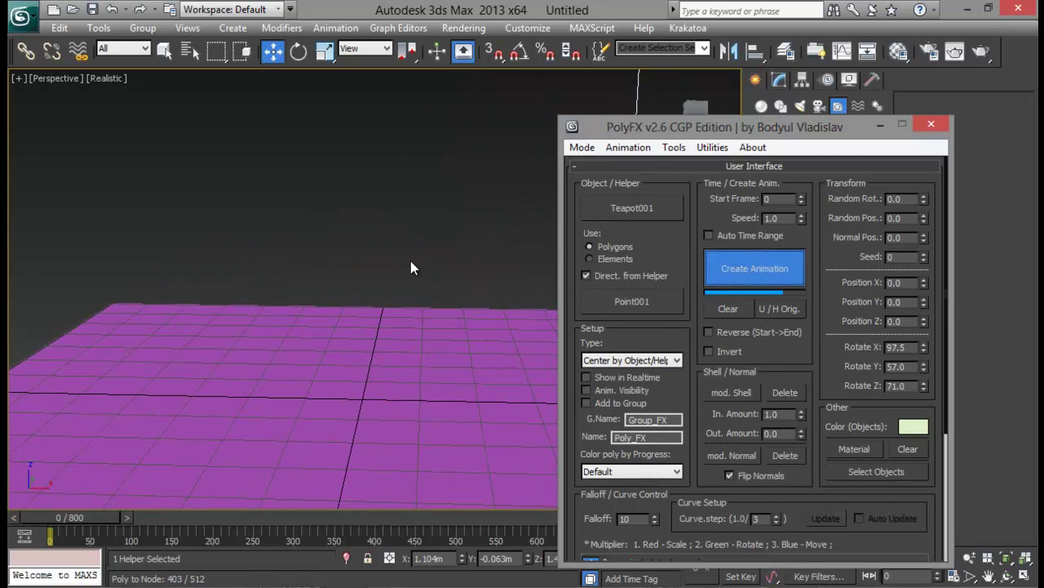
pyautogui.keyDown('alt'); pyautogui.moveTo(354, 244); pyautogui.dragTo(372, 263, button='middle'); pyautogui.keyUp('alt')
pyautogui.moveTo(102, 516); pyautogui.dragTo(158, 517)
pyautogui.click(482, 157)
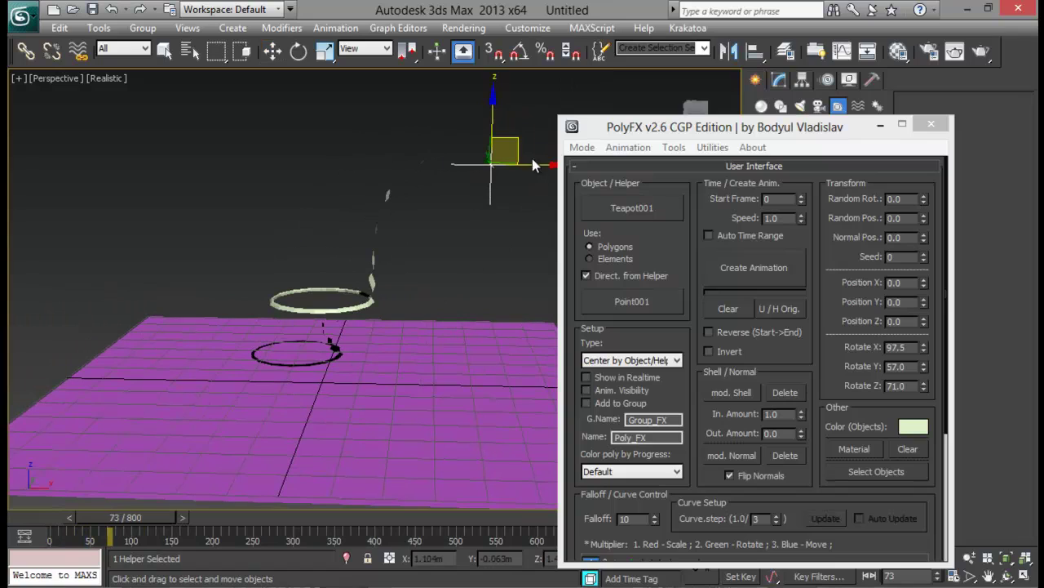
pyautogui.moveTo(142, 511); pyautogui.dragTo(199, 448)
pyautogui.press('w')
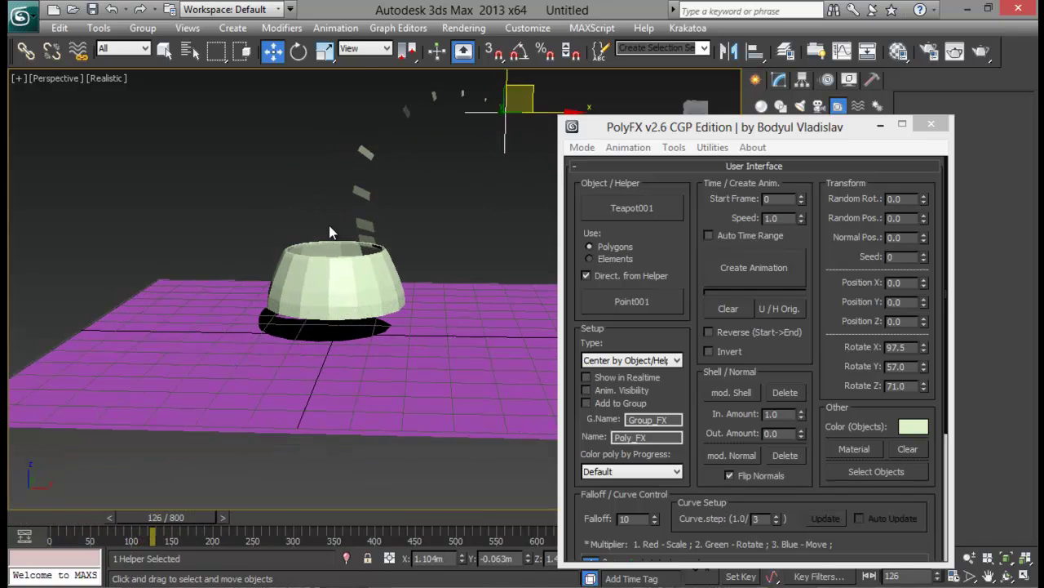
pyautogui.scroll(5, 331, 233)
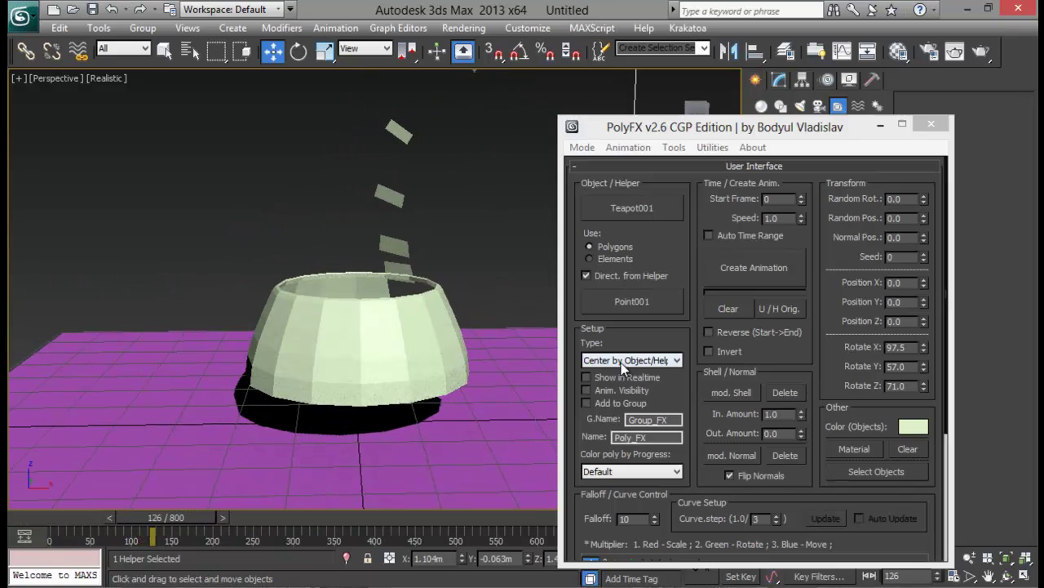
# - Try the Center by Poly/Element type, create the animation again and scrub through the teapot's assembly to frame 364
pyautogui.click(625, 360)
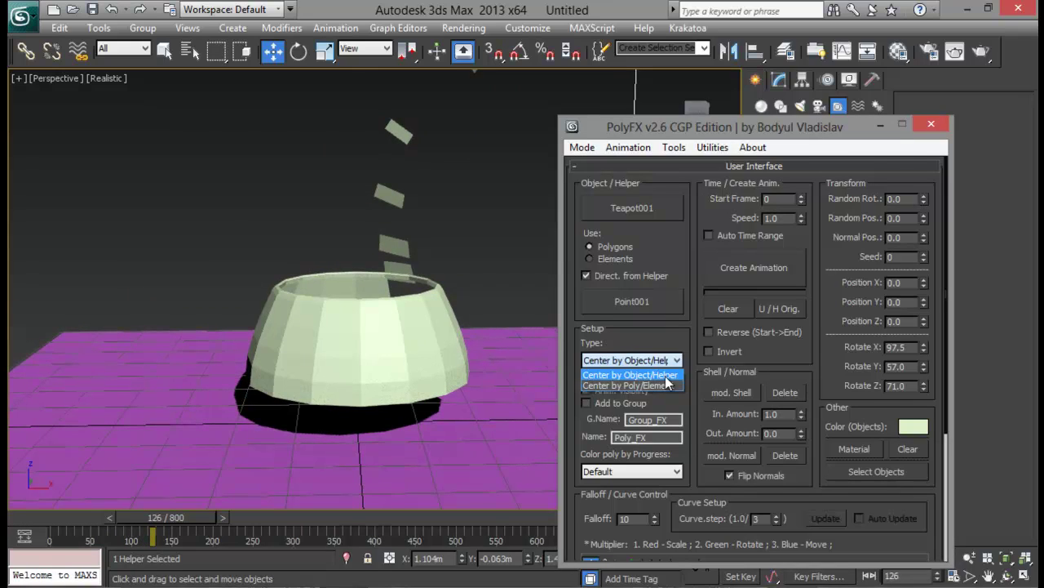
pyautogui.click(653, 385)
pyautogui.moveTo(555, 308); pyautogui.dragTo(540, 327, button='middle')
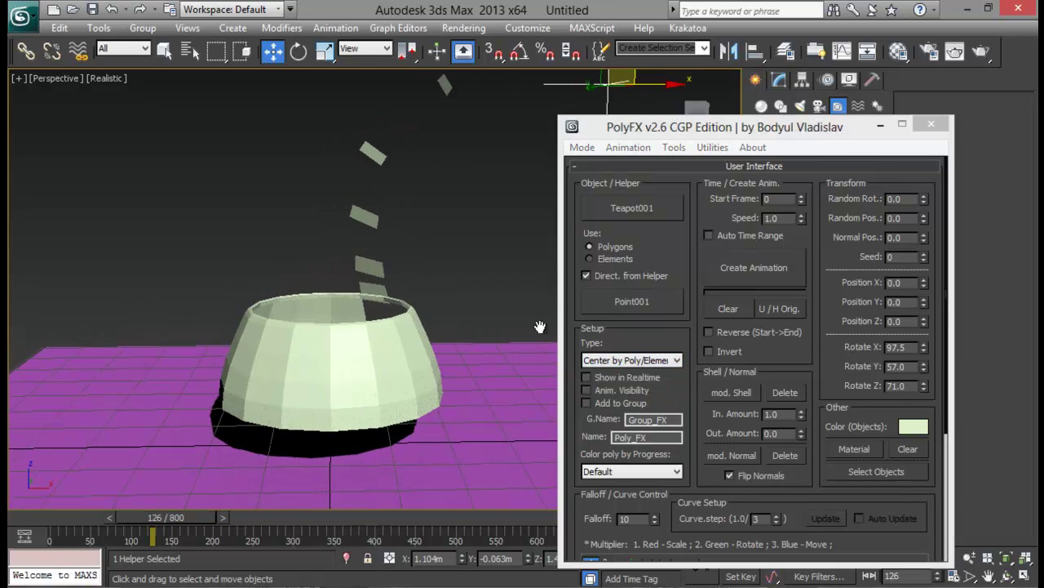
pyautogui.click(749, 271)
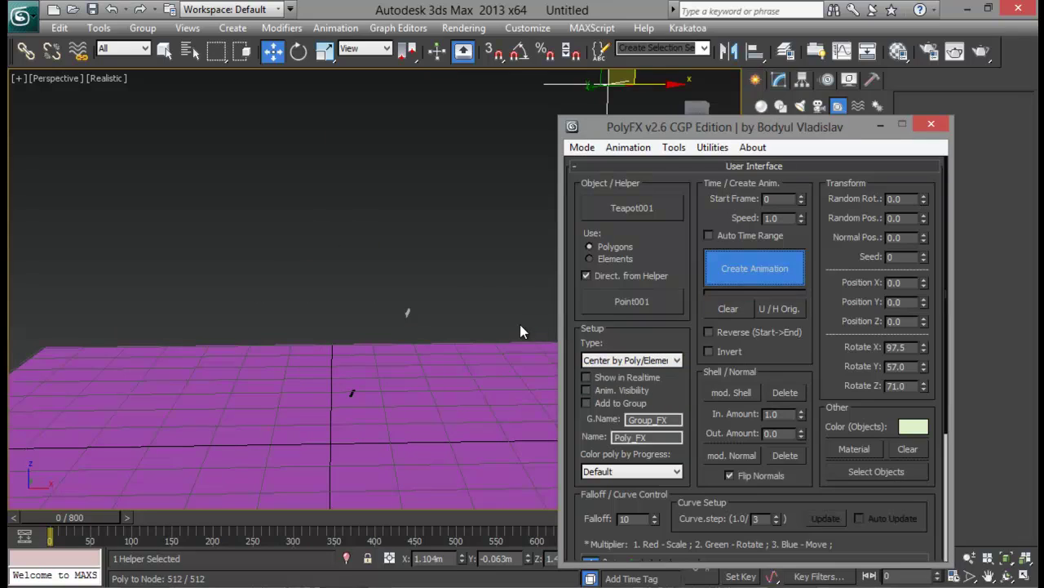
pyautogui.moveTo(59, 516); pyautogui.dragTo(262, 512)
pyautogui.press('w')
pyautogui.keyDown('alt'); pyautogui.moveTo(324, 349); pyautogui.dragTo(340, 415, button='middle'); pyautogui.keyUp('alt')
pyautogui.moveTo(278, 518)
pyautogui.mouseDown()
pyautogui.moveTo(298, 517)
pyautogui.moveTo(289, 517)
pyautogui.mouseUp()
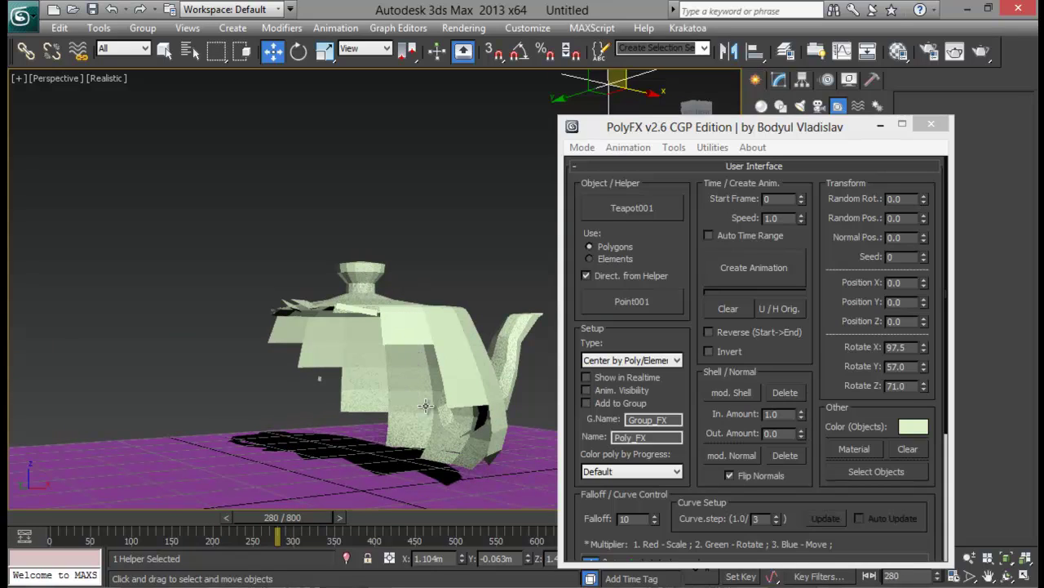
pyautogui.moveTo(287, 518); pyautogui.dragTo(334, 522)
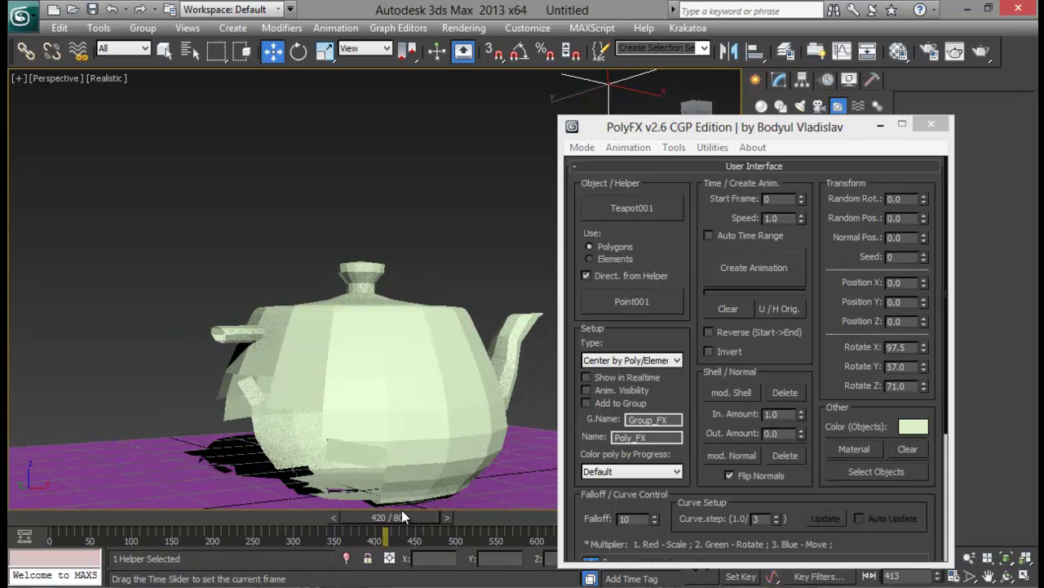
pyautogui.moveTo(401, 510); pyautogui.dragTo(356, 516)
pyautogui.press('w')
# - Set the type to Center by Object/Helper, recreate the animation and scrub to frame 174 to inspect the flying polygons
pyautogui.click(670, 360)
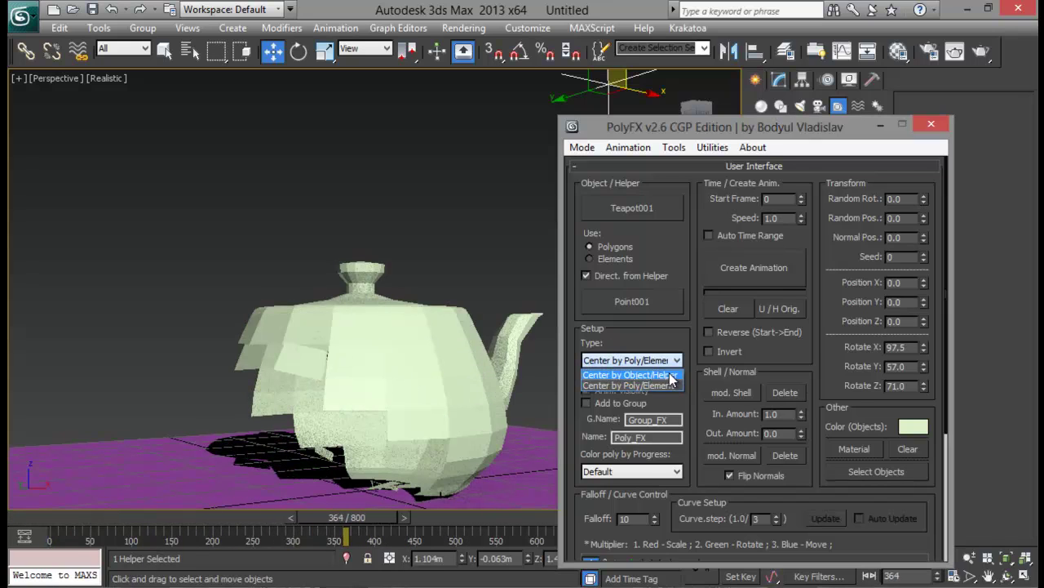
pyautogui.keyDown('alt'); pyautogui.moveTo(389, 375); pyautogui.dragTo(243, 354, button='middle'); pyautogui.keyUp('alt')
pyautogui.scroll(-4, 389, 329)
pyautogui.keyDown('alt'); pyautogui.moveTo(389, 331); pyautogui.dragTo(448, 351, button='middle'); pyautogui.keyUp('alt')
pyautogui.click(736, 269)
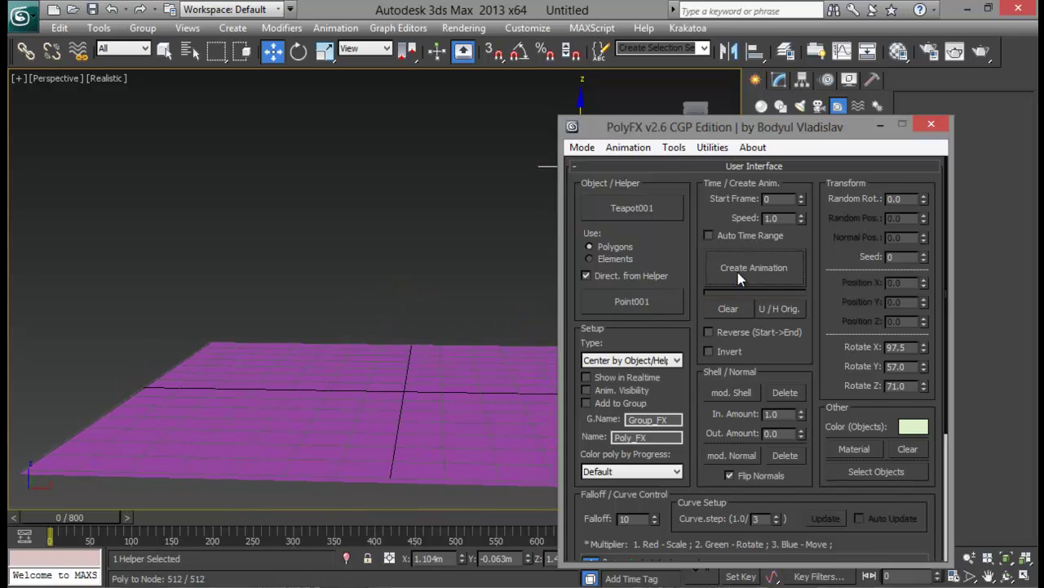
pyautogui.moveTo(79, 529); pyautogui.dragTo(217, 521)
pyautogui.press('w')
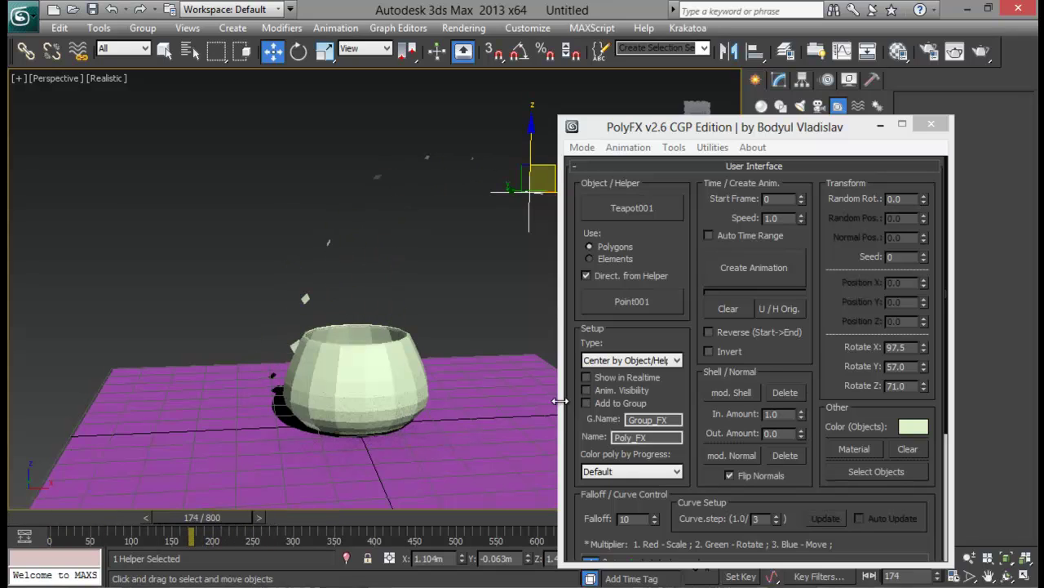
# - Try Reverse (Start->End), scrub the assembly to frame 287 to inspect it and return to frame 0
pyautogui.moveTo(788, 343); pyautogui.dragTo(779, 322)
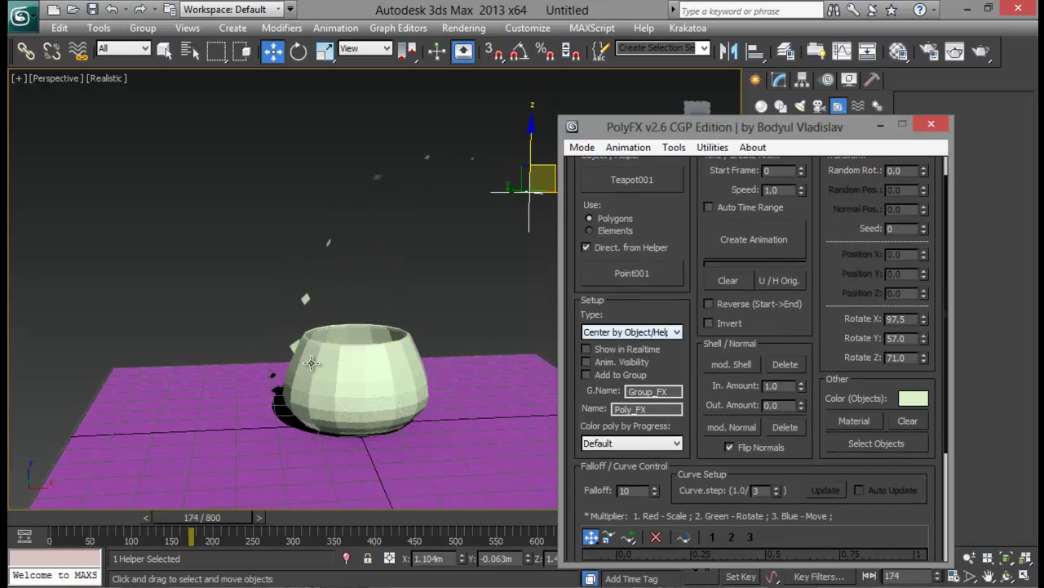
pyautogui.scroll(2, 358, 353)
pyautogui.middleClick(359, 351)
pyautogui.scroll(4, 360, 350)
pyautogui.moveTo(360, 347); pyautogui.dragTo(359, 276, button='middle')
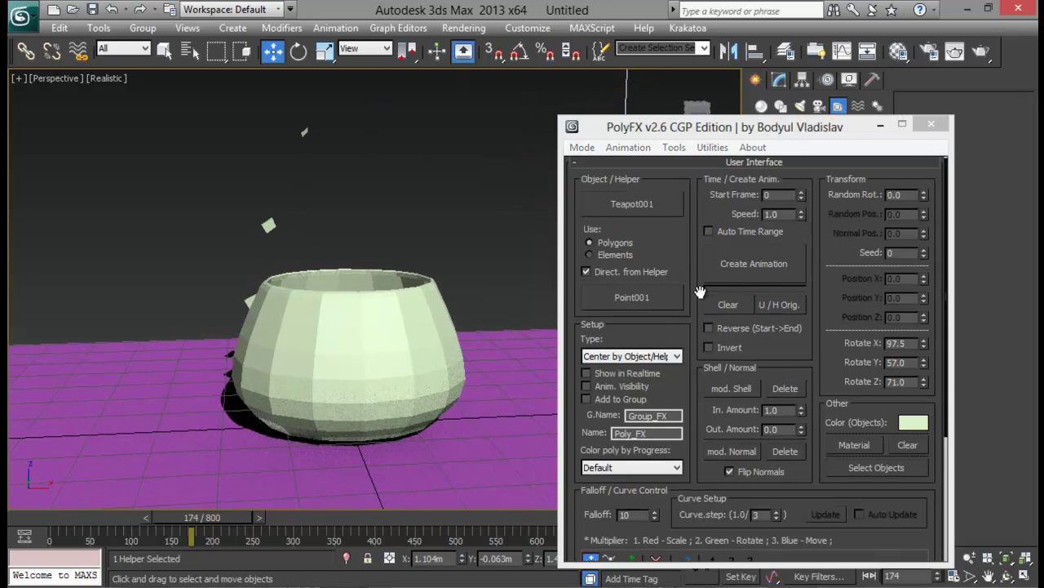
pyautogui.click(708, 328)
pyautogui.scroll(-3, 379, 307)
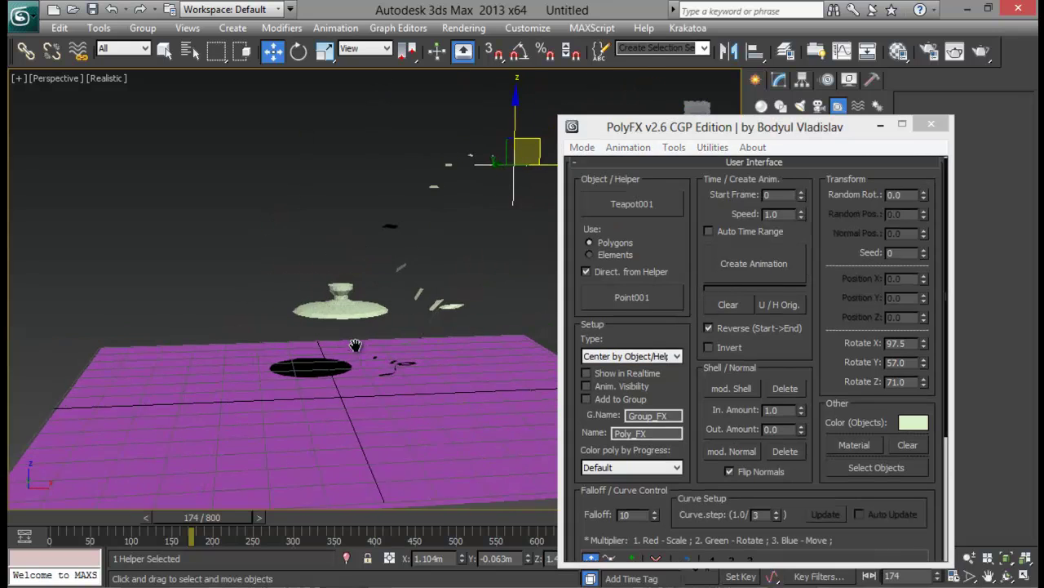
pyautogui.moveTo(234, 524); pyautogui.dragTo(327, 490)
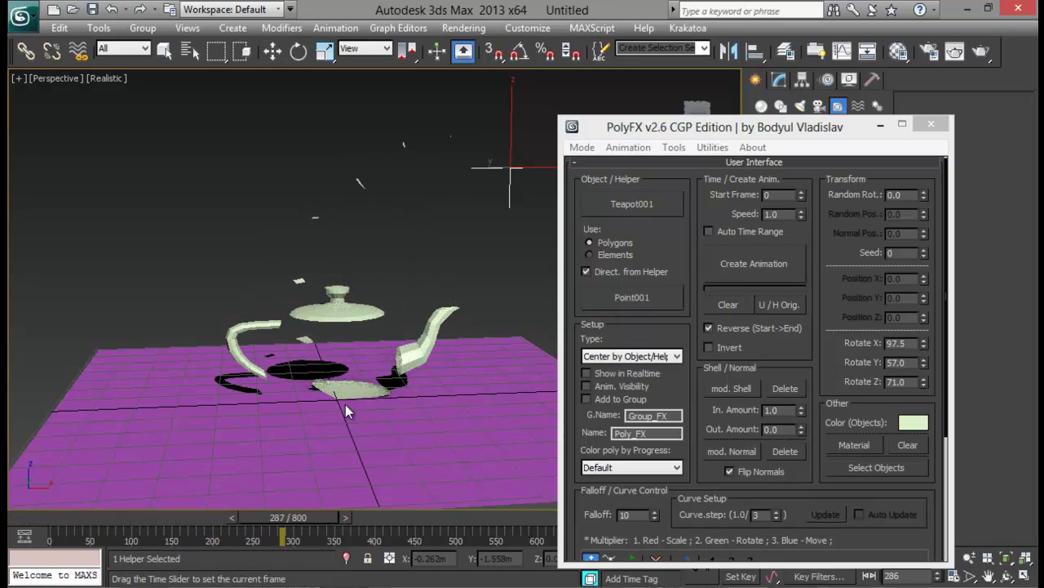
pyautogui.press('w')
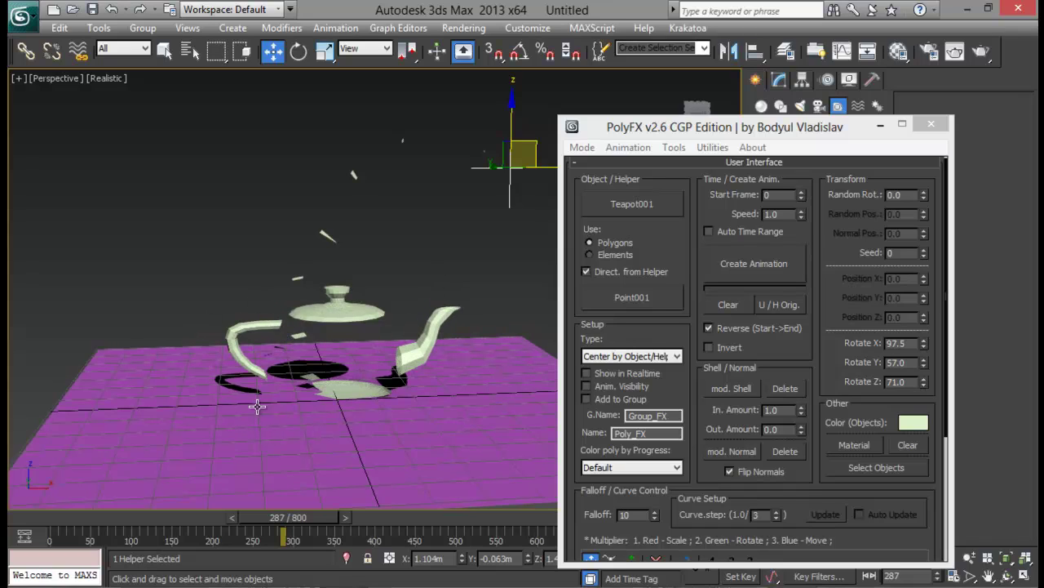
pyautogui.moveTo(245, 517); pyautogui.dragTo(45, 480)
pyautogui.press('w')
# - Try Invert alone and combined with Reverse (Start->End), scrub to frame 120 and turn both options off
pyautogui.click(708, 328)
pyautogui.click(708, 347)
pyautogui.press('w')
pyautogui.click(709, 327)
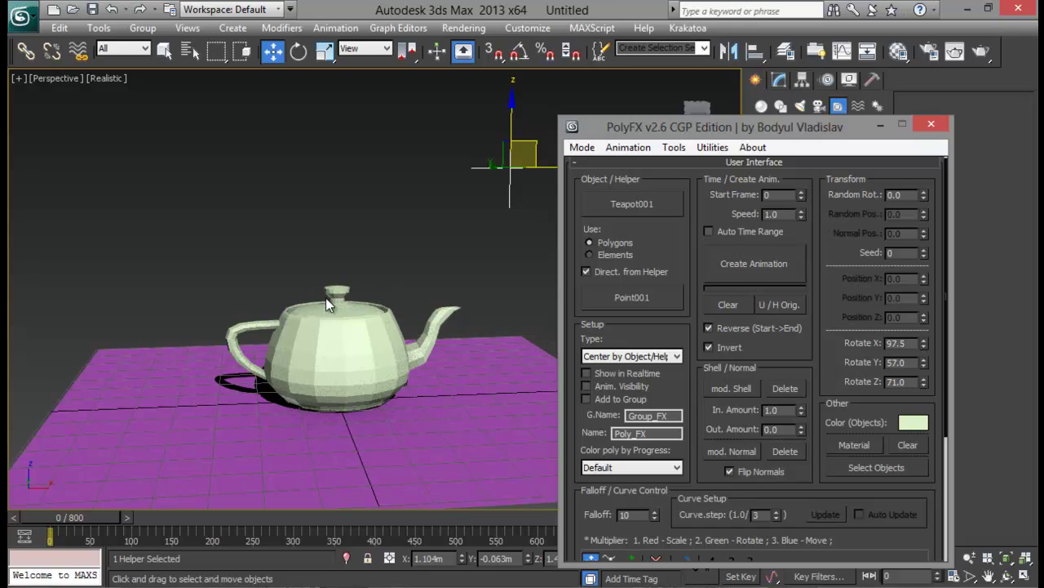
pyautogui.moveTo(93, 522); pyautogui.dragTo(202, 513)
pyautogui.click(708, 327)
pyautogui.click(709, 347)
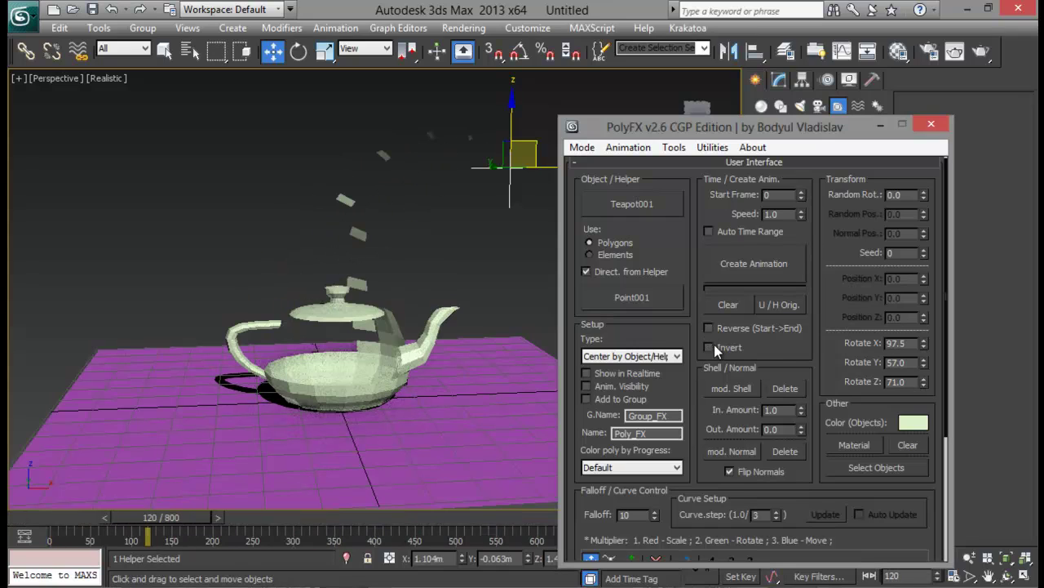
# - Go to frame 116 and add a Shell modifier to the teapot's polygons to give them thickness
pyautogui.moveTo(181, 517)
pyautogui.mouseDown()
pyautogui.moveTo(65, 518)
pyautogui.moveTo(210, 517)
pyautogui.moveTo(179, 516)
pyautogui.mouseUp()
pyautogui.press('w')
pyautogui.scroll(-2, 738, 359)
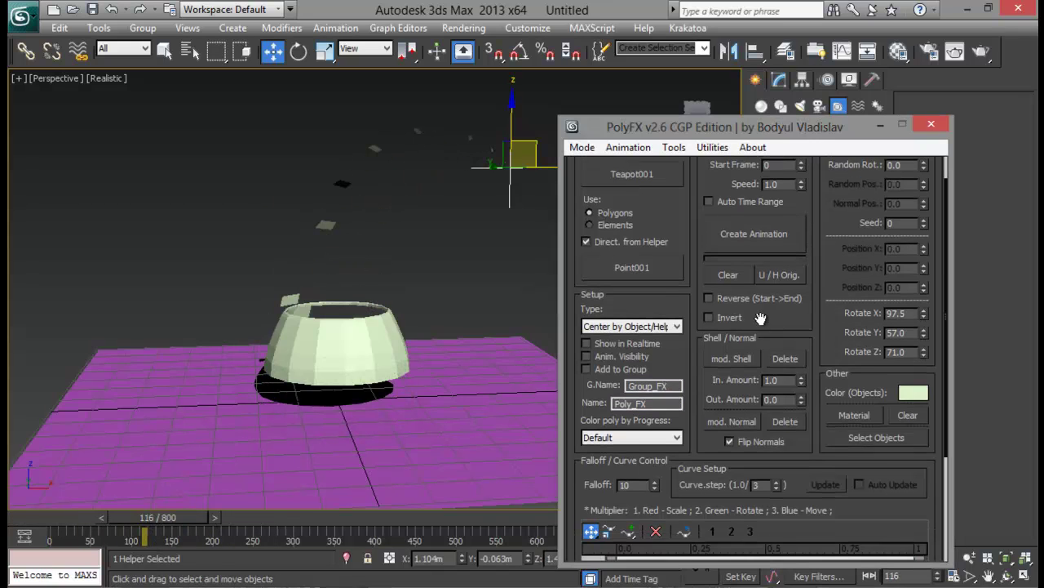
pyautogui.moveTo(412, 245); pyautogui.dragTo(268, 226, button='middle')
pyautogui.scroll(4, 409, 277)
pyautogui.moveTo(351, 119); pyautogui.dragTo(371, 178, button='middle')
pyautogui.click(729, 346)
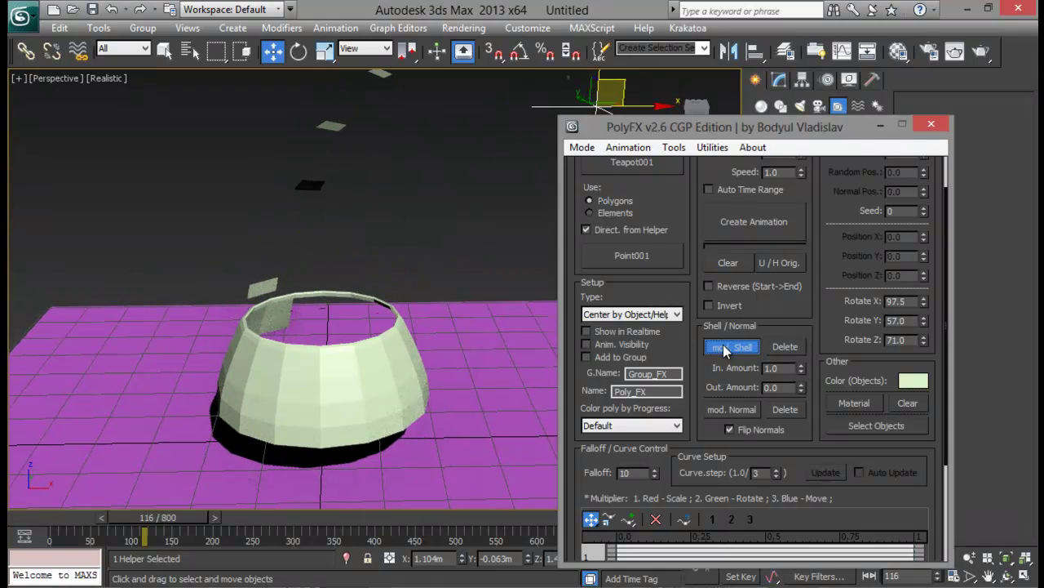
pyautogui.keyDown('alt'); pyautogui.moveTo(378, 295); pyautogui.dragTo(449, 252, button='middle'); pyautogui.keyUp('alt')
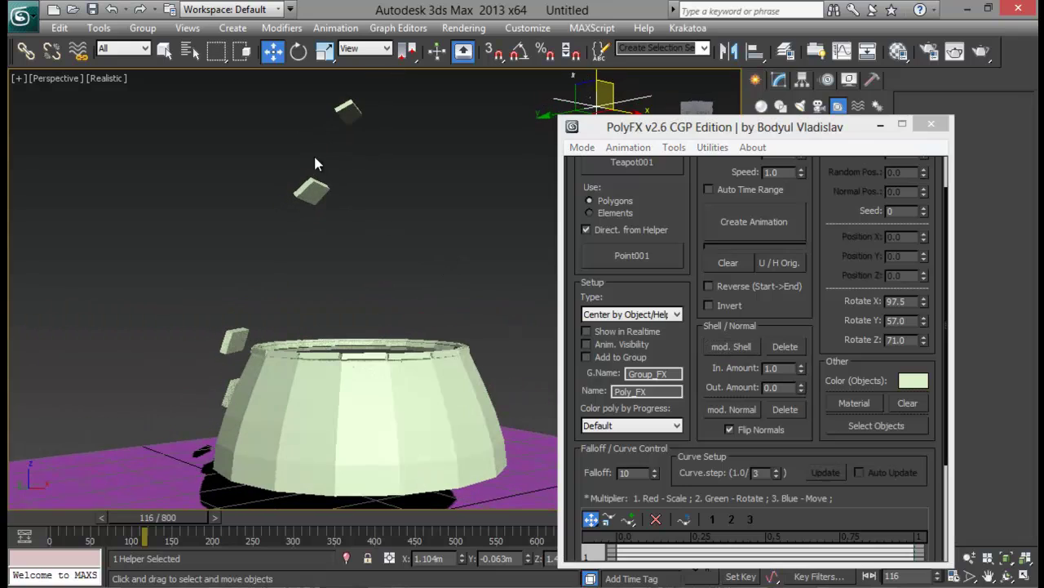
pyautogui.keyDown('alt'); pyautogui.moveTo(314, 153); pyautogui.dragTo(350, 163, button='middle'); pyautogui.keyUp('alt')
# - Set the shell's inner amount to 0.5 and inspect the thickness of the polygons around the teapot
pyautogui.doubleClick(790, 368)
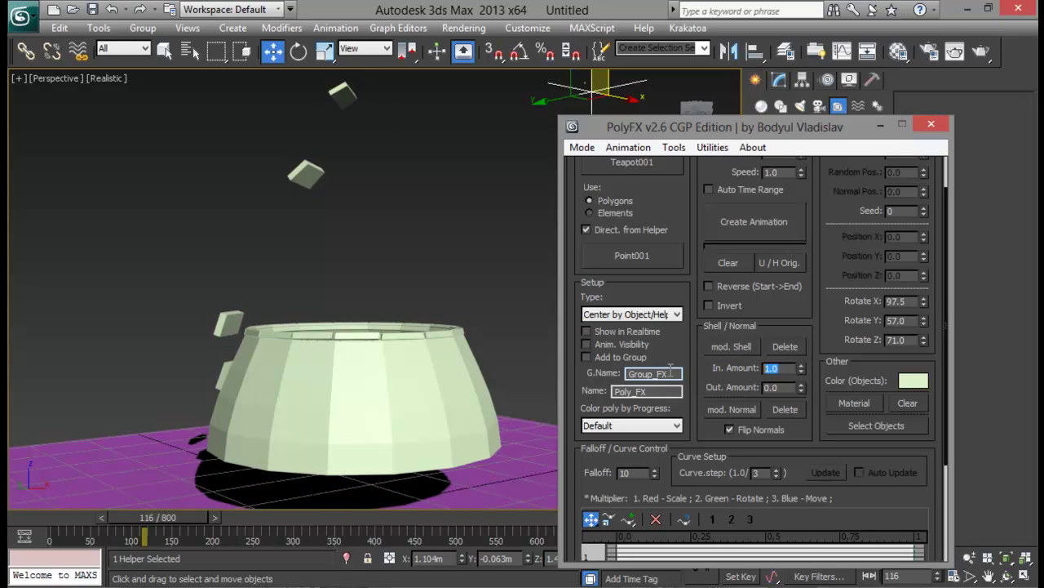
pyautogui.press('Return')
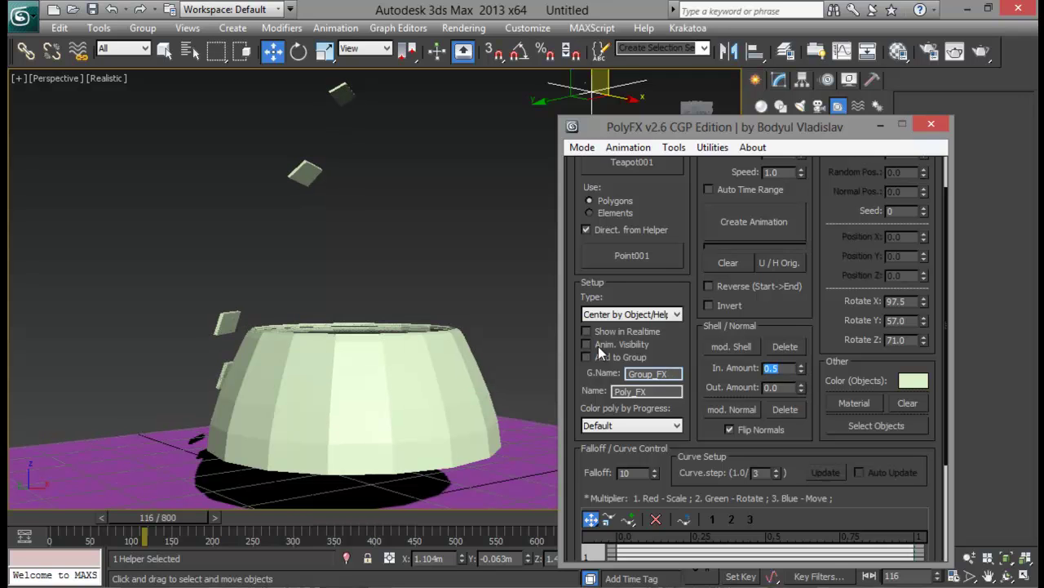
pyautogui.keyDown('alt'); pyautogui.moveTo(344, 344); pyautogui.dragTo(254, 373, button='middle'); pyautogui.keyUp('alt')
pyautogui.keyDown('alt'); pyautogui.moveTo(323, 361); pyautogui.dragTo(431, 303, button='middle'); pyautogui.keyUp('alt')
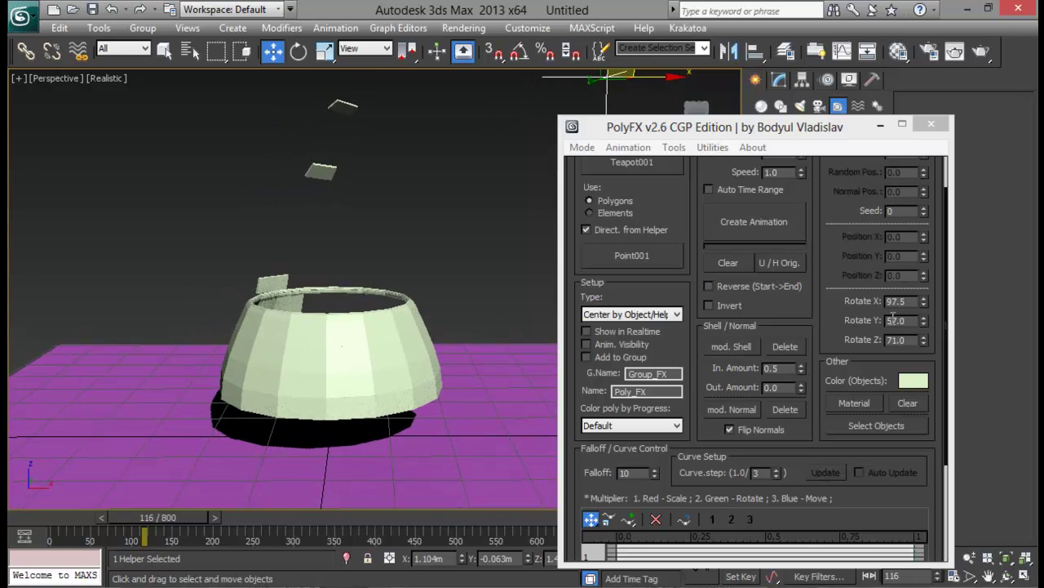
pyautogui.click(786, 388)
pyautogui.click(767, 370)
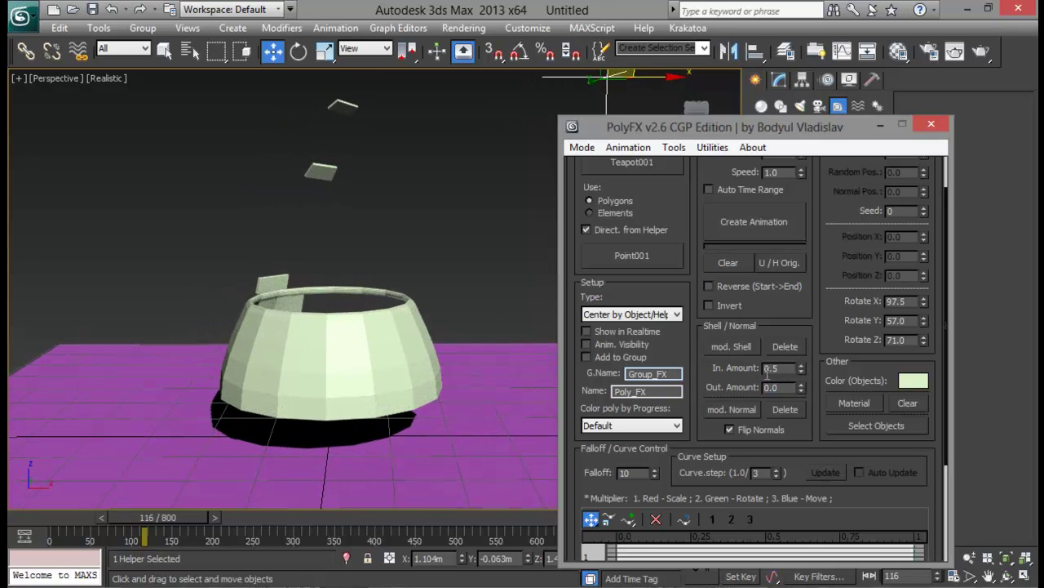
pyautogui.moveTo(333, 165); pyautogui.dragTo(335, 204, button='middle')
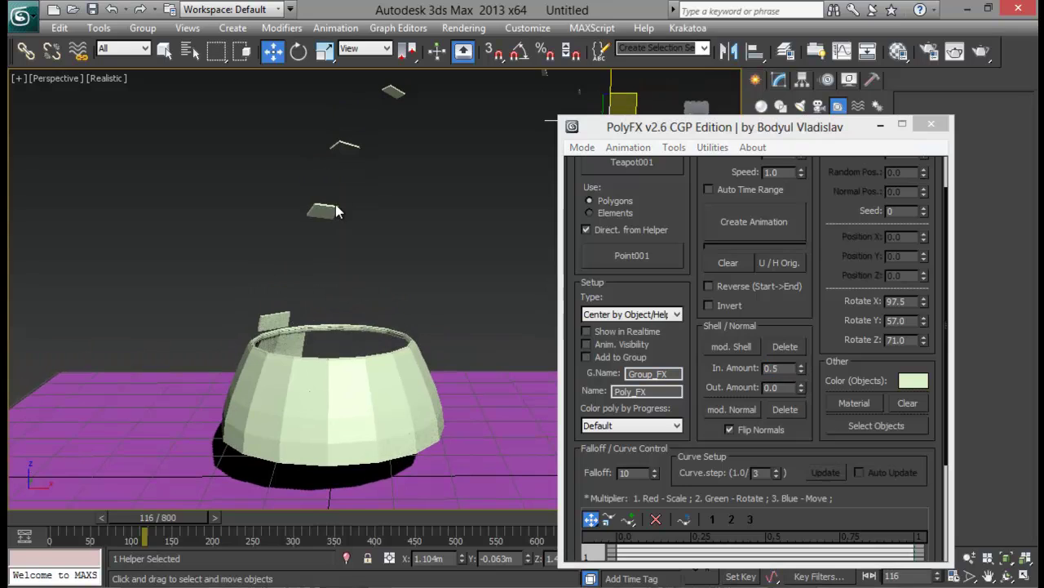
# - Delete the Shell modifier from the polygons and add it again with the same amounts
pyautogui.click(789, 346)
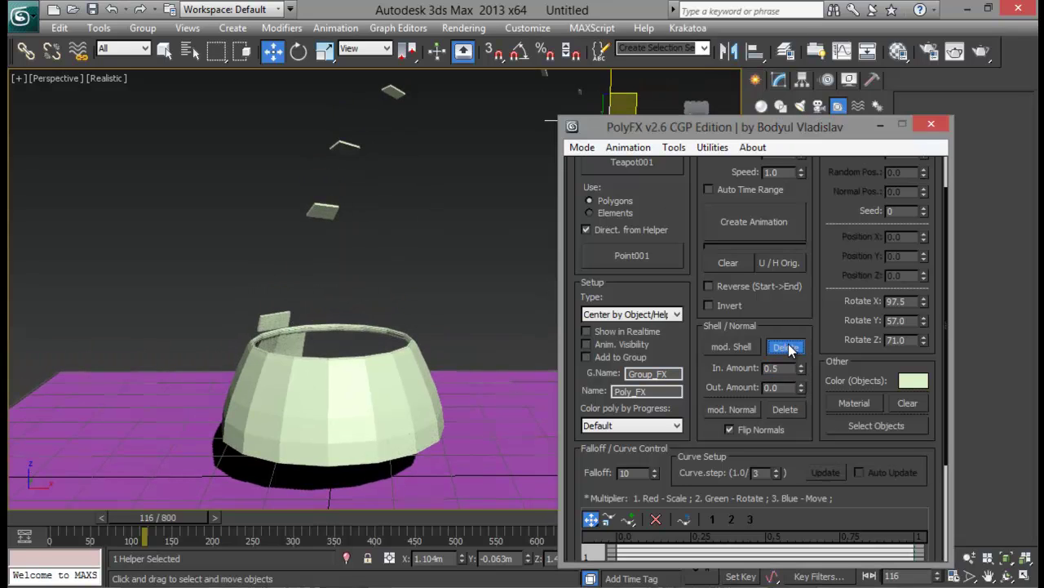
pyautogui.click(744, 344)
pyautogui.moveTo(392, 318); pyautogui.dragTo(368, 267, button='middle')
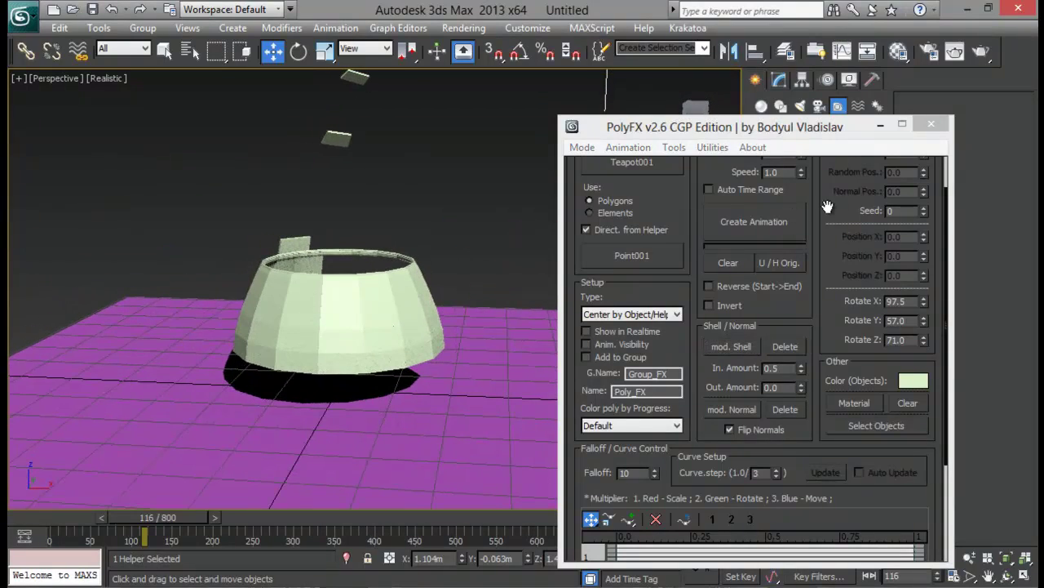
# - Set the random rotation of the flying polygons to 0.3
pyautogui.moveTo(858, 206); pyautogui.dragTo(856, 305)
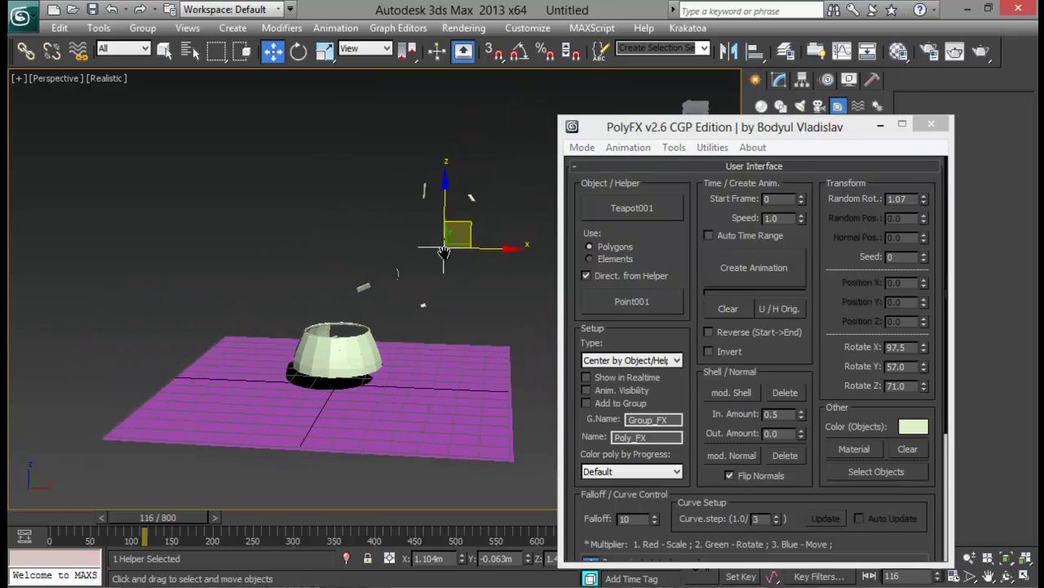
pyautogui.scroll(3, 444, 252)
pyautogui.moveTo(910, 198); pyautogui.dragTo(665, 207)
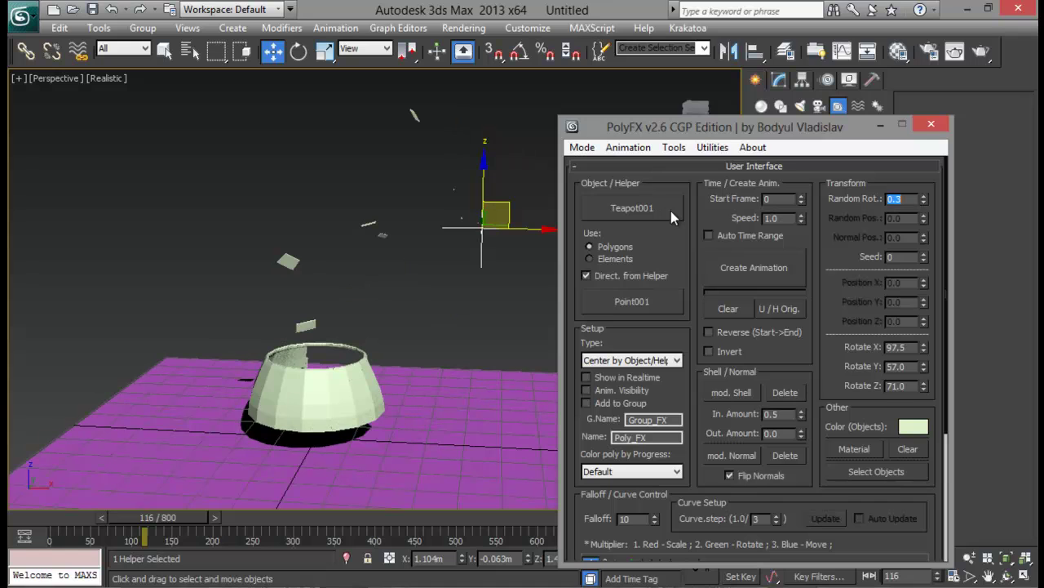
pyautogui.moveTo(404, 465); pyautogui.dragTo(440, 311, button='middle')
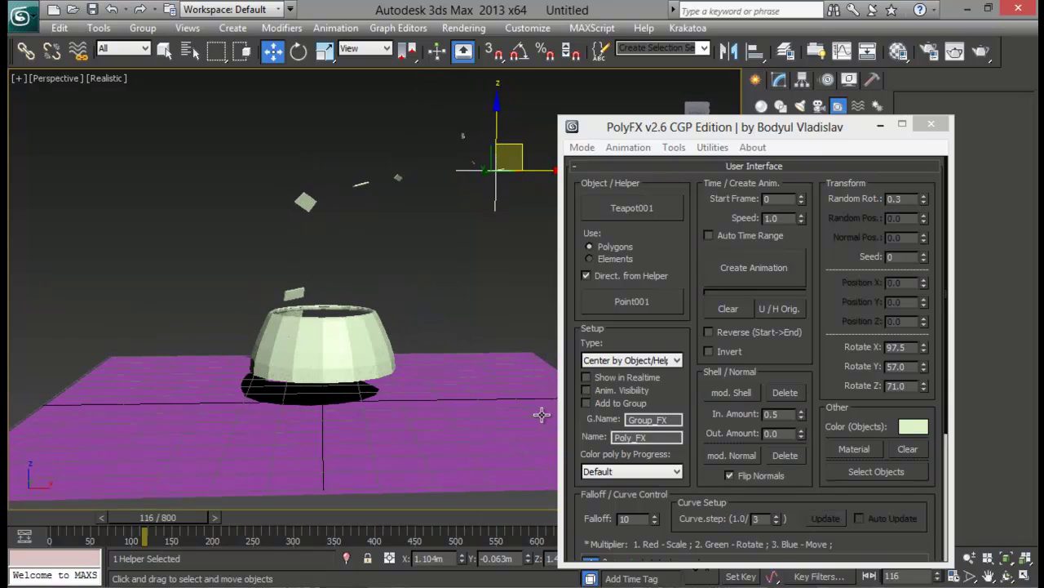
# - Try falloff values of 500 and 50, scrubbing to frames 716 and 198 respectively to compare the polygon streams
pyautogui.moveTo(643, 518); pyautogui.dragTo(571, 518)
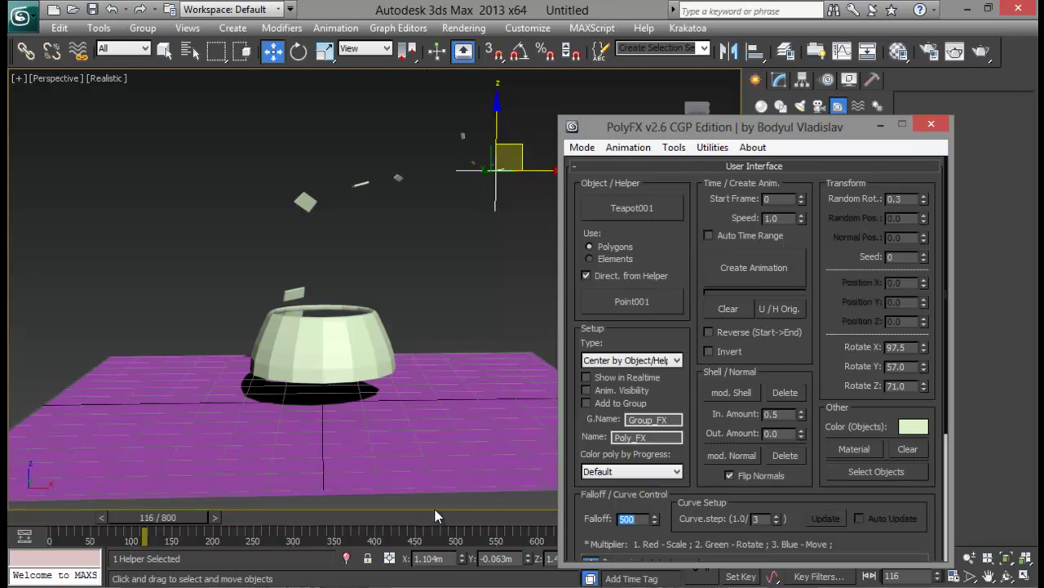
pyautogui.moveTo(153, 522); pyautogui.dragTo(598, 492)
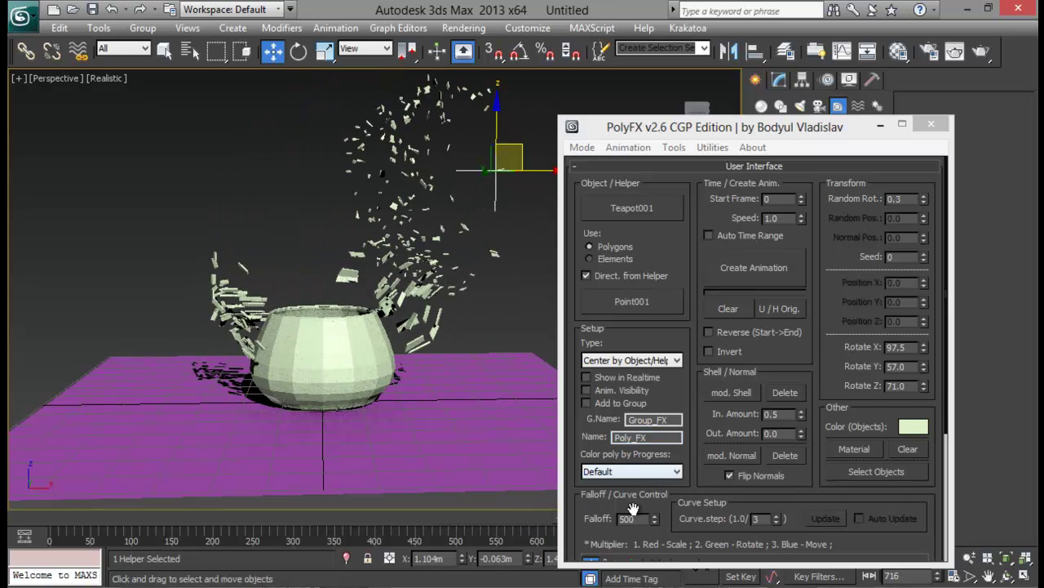
pyautogui.click(629, 519)
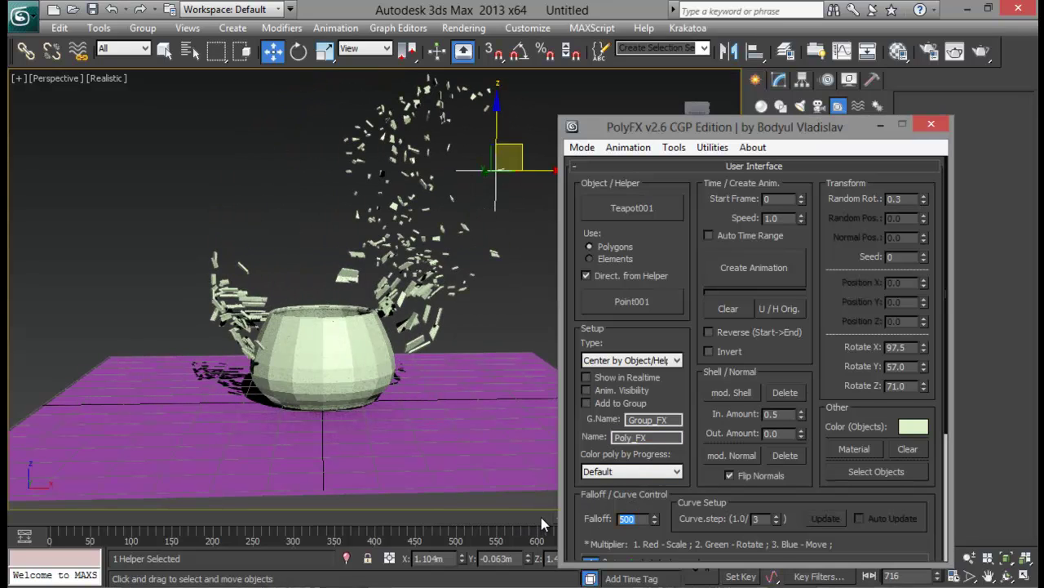
pyautogui.write('50')
pyautogui.press('Return')
pyautogui.moveTo(324, 522); pyautogui.dragTo(214, 512)
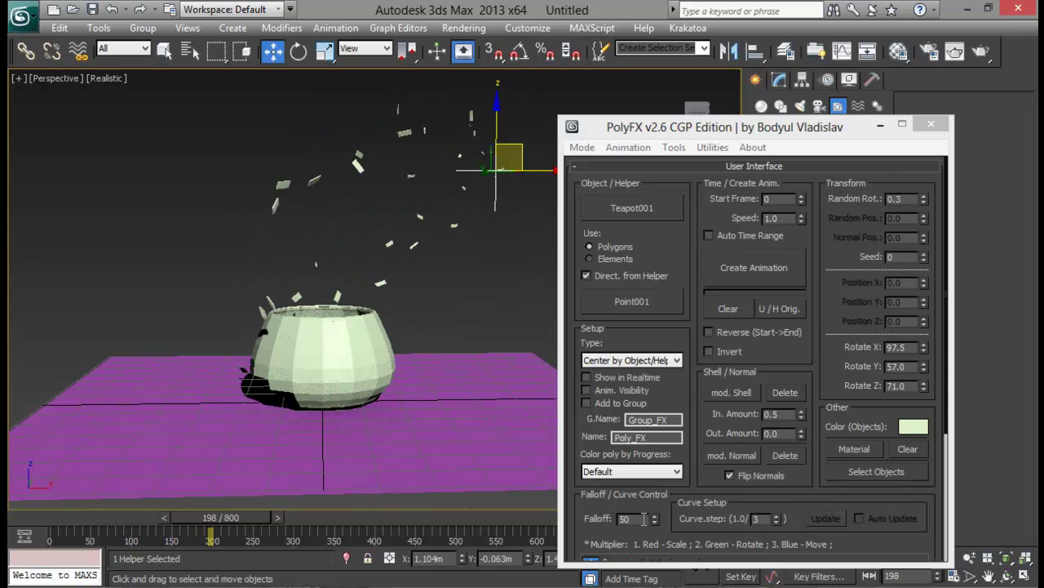
# - Set the falloff to 500 and scrub to frame 701 to inspect the dense stream of polygons
pyautogui.doubleClick(628, 519)
pyautogui.write('500')
pyautogui.press('Return')
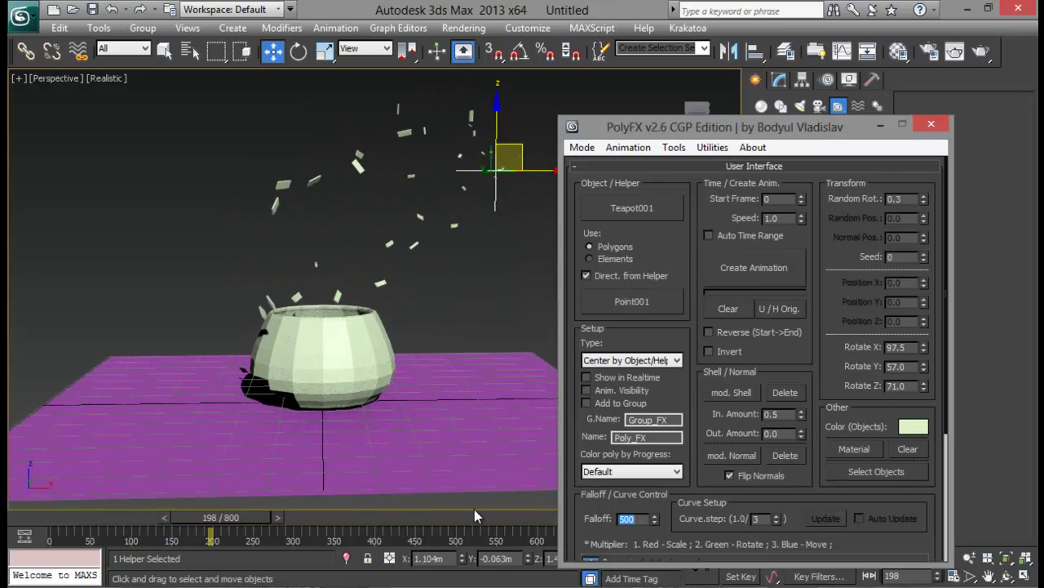
pyautogui.moveTo(214, 518); pyautogui.dragTo(618, 513)
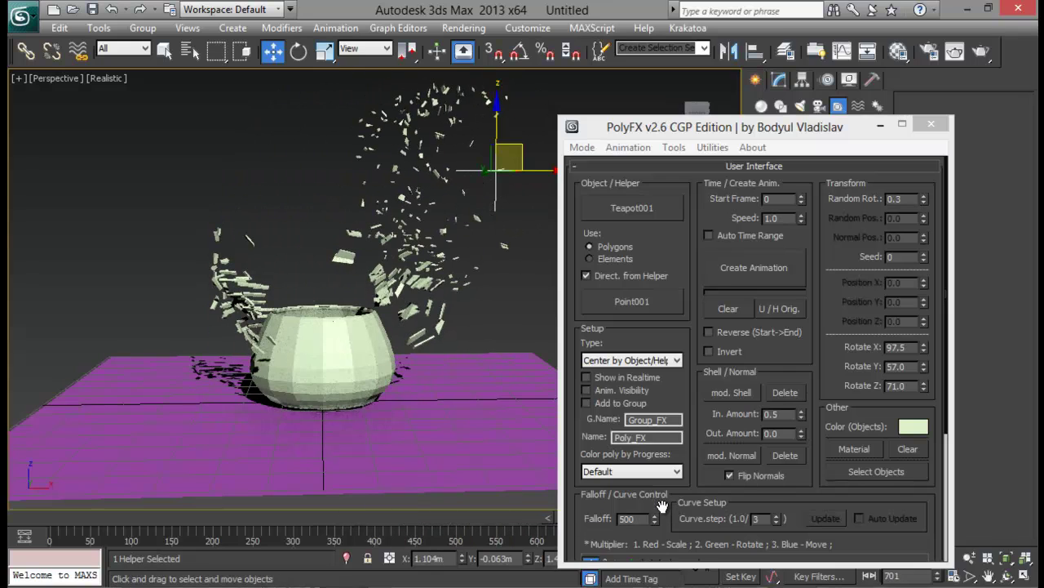
pyautogui.scroll(-4, 663, 502)
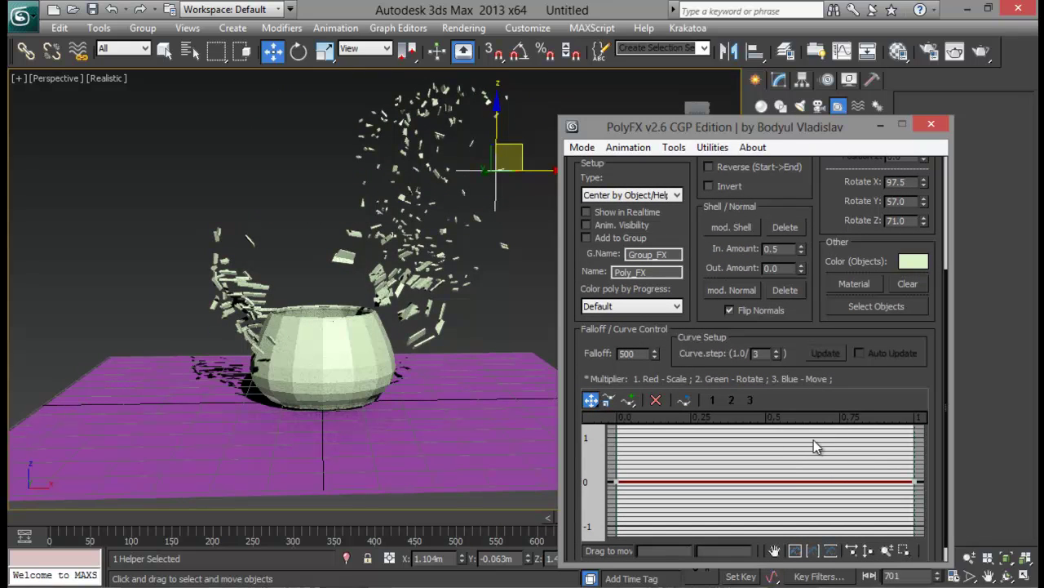
# - Set the object color of the generated teapot polygons to bright red
pyautogui.scroll(4, 658, 329)
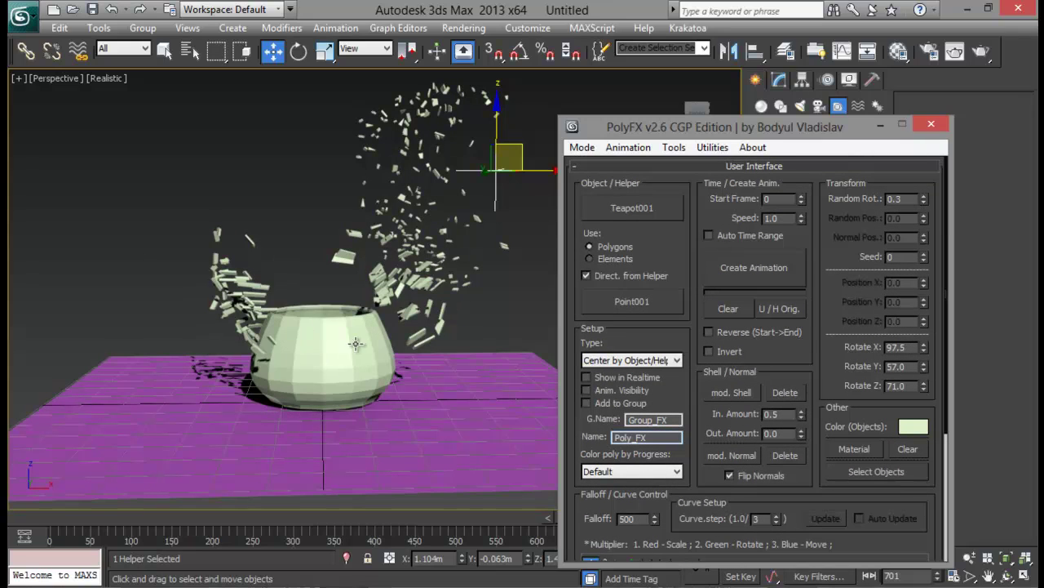
pyautogui.scroll(-1, 659, 359)
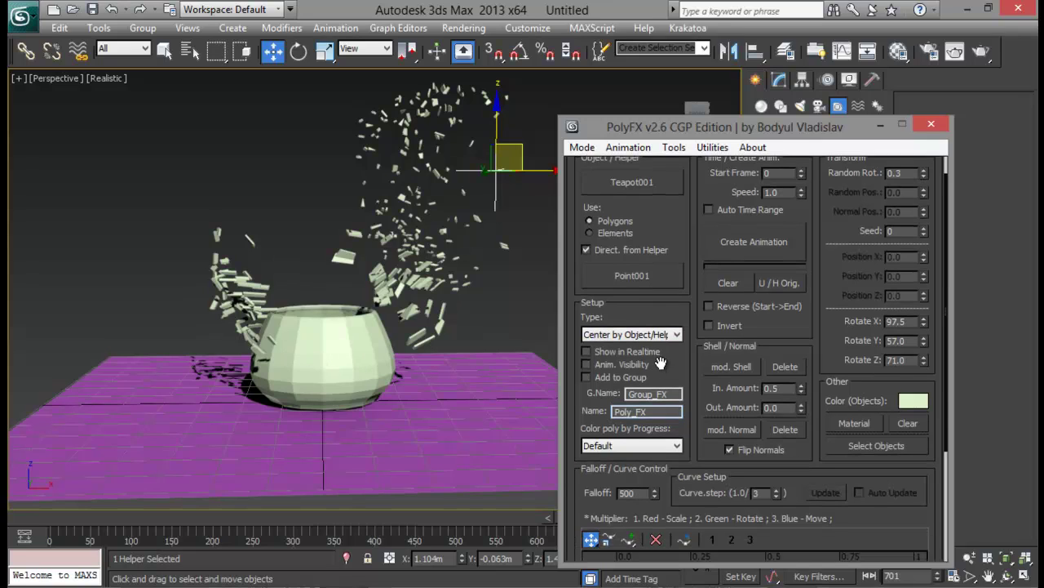
pyautogui.scroll(1, 657, 379)
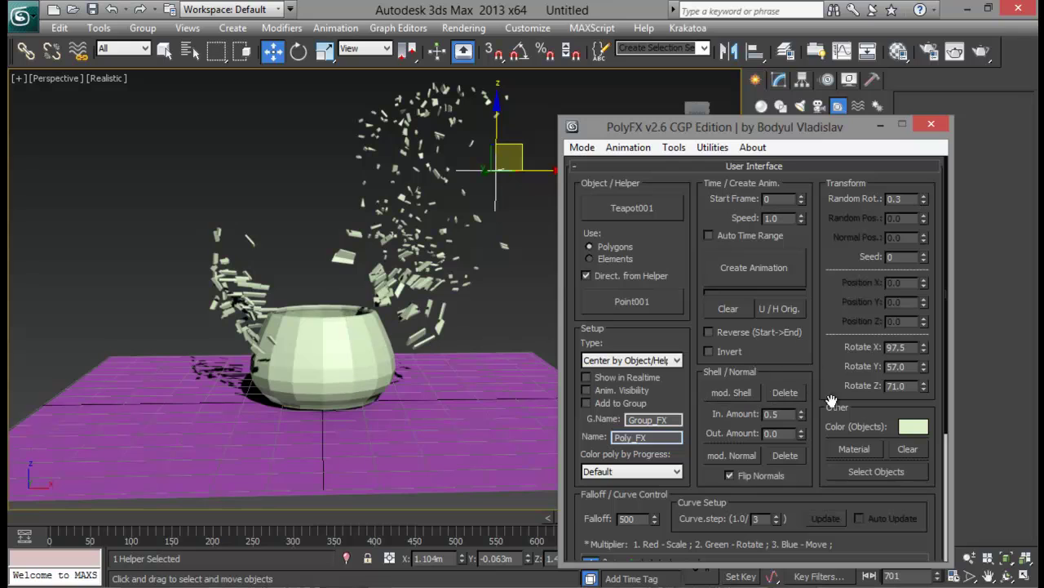
pyautogui.click(913, 426)
pyautogui.moveTo(437, 145); pyautogui.dragTo(333, 104)
pyautogui.moveTo(469, 106); pyautogui.dragTo(476, 111)
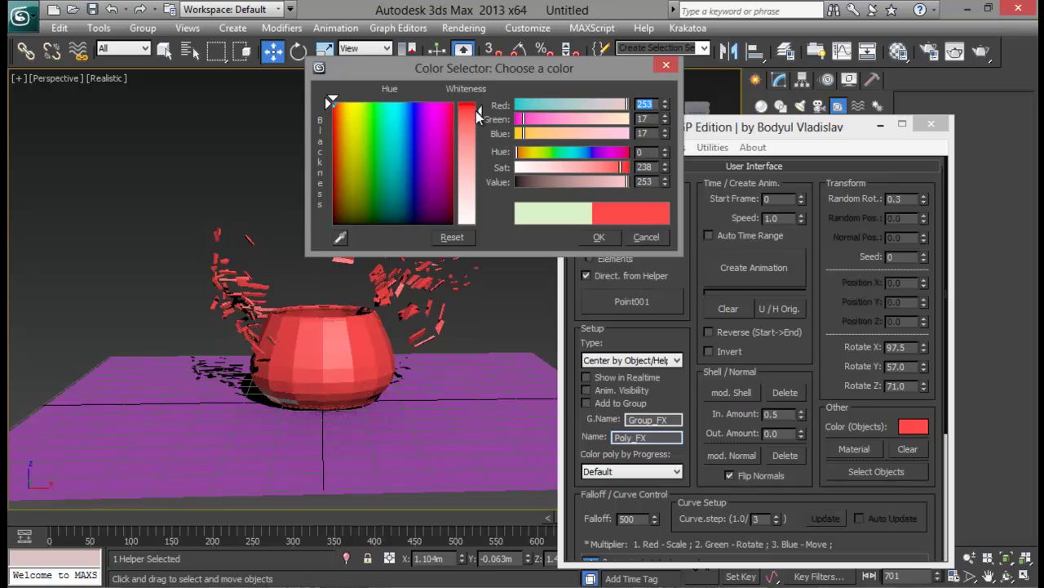
pyautogui.click(616, 234)
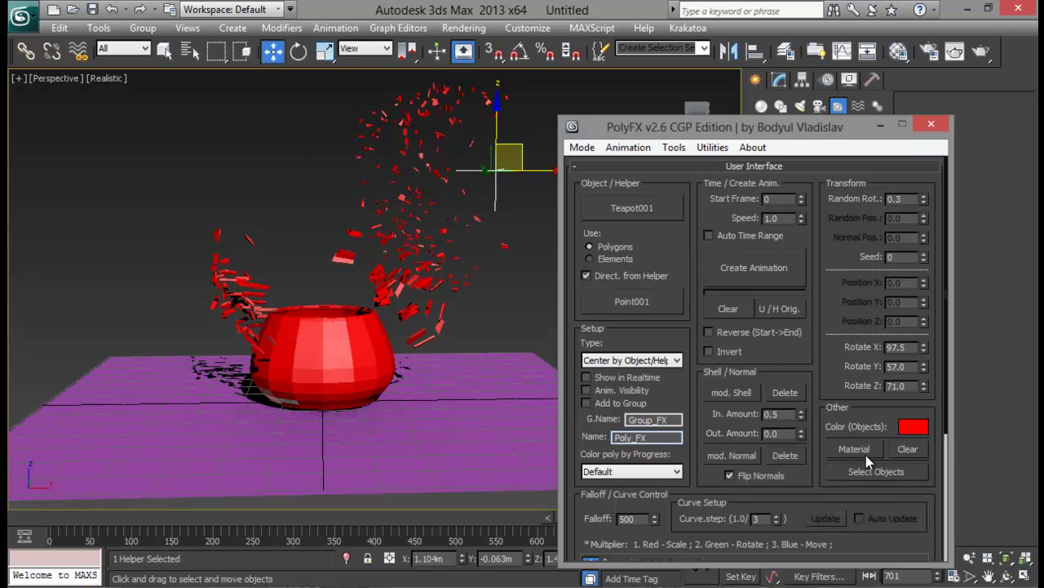
# - Select all the generated polygon objects through PolyFX, then clear the selection
pyautogui.keyDown('alt'); pyautogui.moveTo(378, 265); pyautogui.dragTo(311, 269, button='middle'); pyautogui.keyUp('alt')
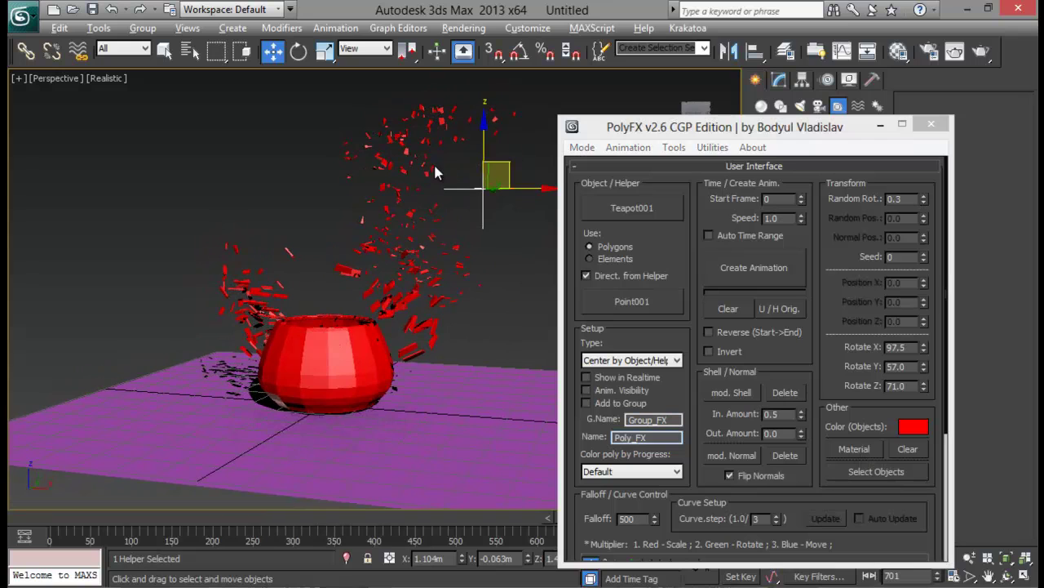
pyautogui.moveTo(436, 168); pyautogui.dragTo(423, 187, button='middle')
pyautogui.moveTo(422, 187)
pyautogui.keyDown('alt'); pyautogui.mouseDown(button='middle')
pyautogui.moveTo(432, 188)
pyautogui.moveTo(420, 204)
pyautogui.mouseUp(button='middle'); pyautogui.keyUp('alt')
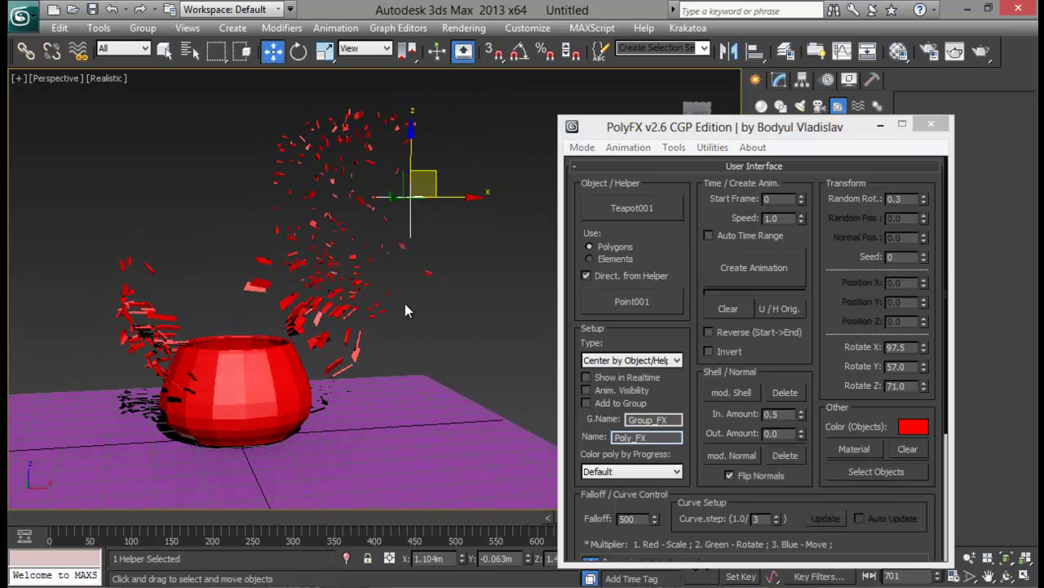
pyautogui.moveTo(405, 303); pyautogui.dragTo(451, 279, button='middle')
pyautogui.click(889, 477)
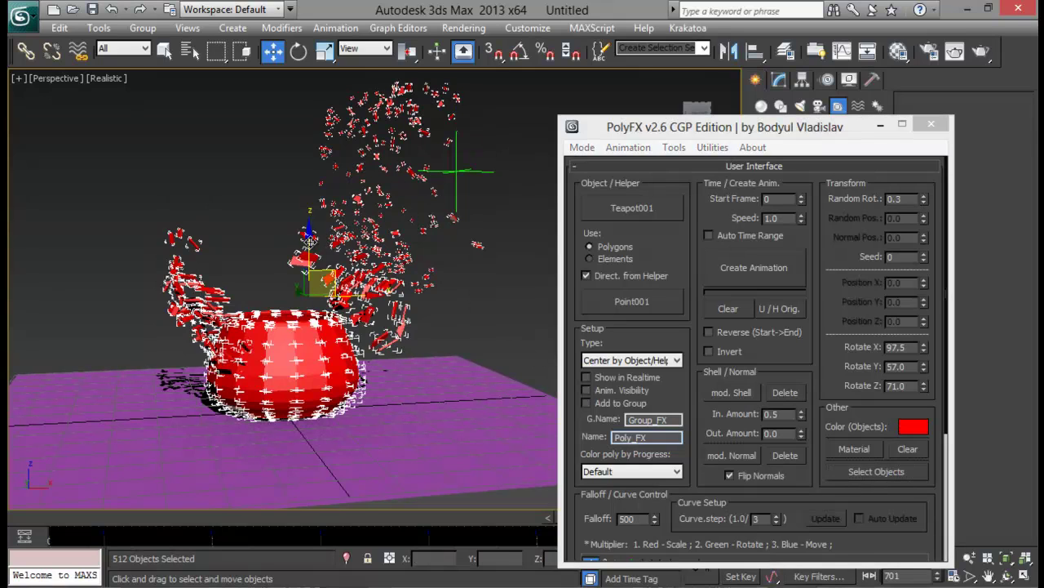
pyautogui.moveTo(309, 242)
pyautogui.mouseDown()
pyautogui.moveTo(300, 126)
pyautogui.moveTo(308, 245)
pyautogui.mouseUp()
pyautogui.click(501, 299)
pyautogui.keyDown('alt'); pyautogui.moveTo(501, 299); pyautogui.dragTo(458, 304, button='middle'); pyautogui.keyUp('alt')
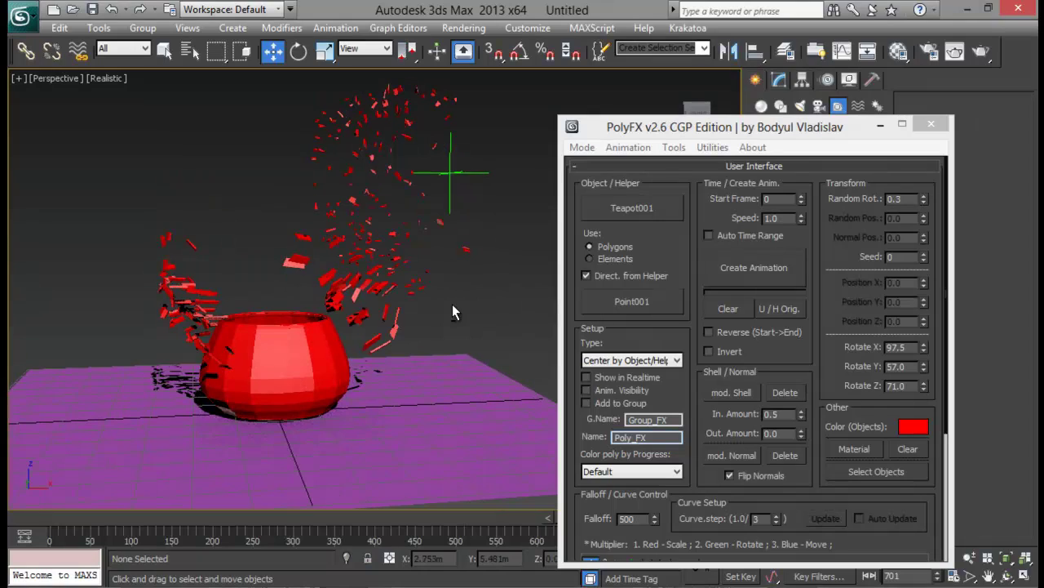
# - Set the polygons' X rotation to 113 and the random seed to 5
pyautogui.moveTo(926, 346); pyautogui.dragTo(924, 318)
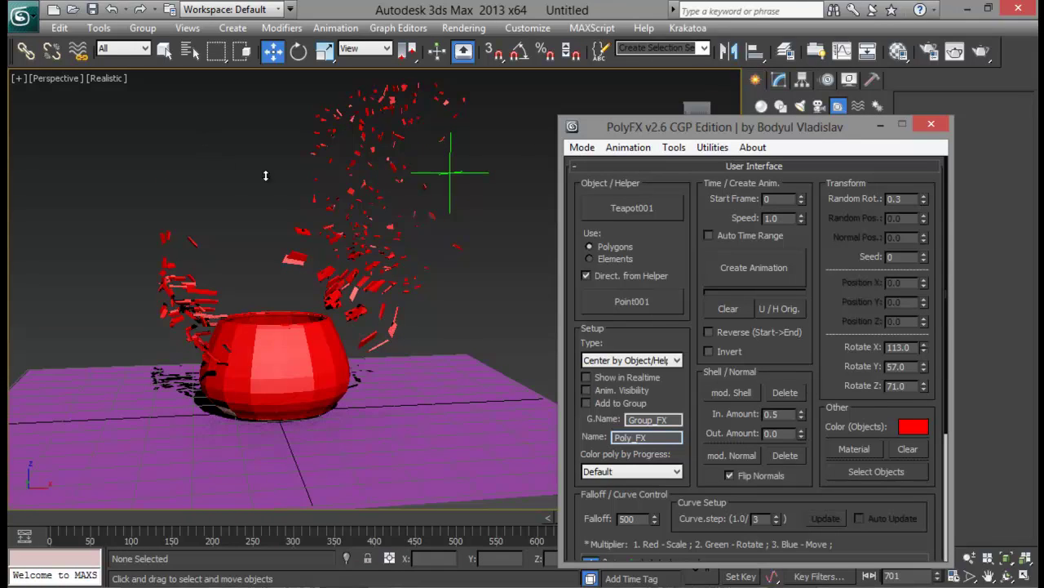
pyautogui.click(925, 254)
pyautogui.click(924, 254)
pyautogui.click(924, 254)
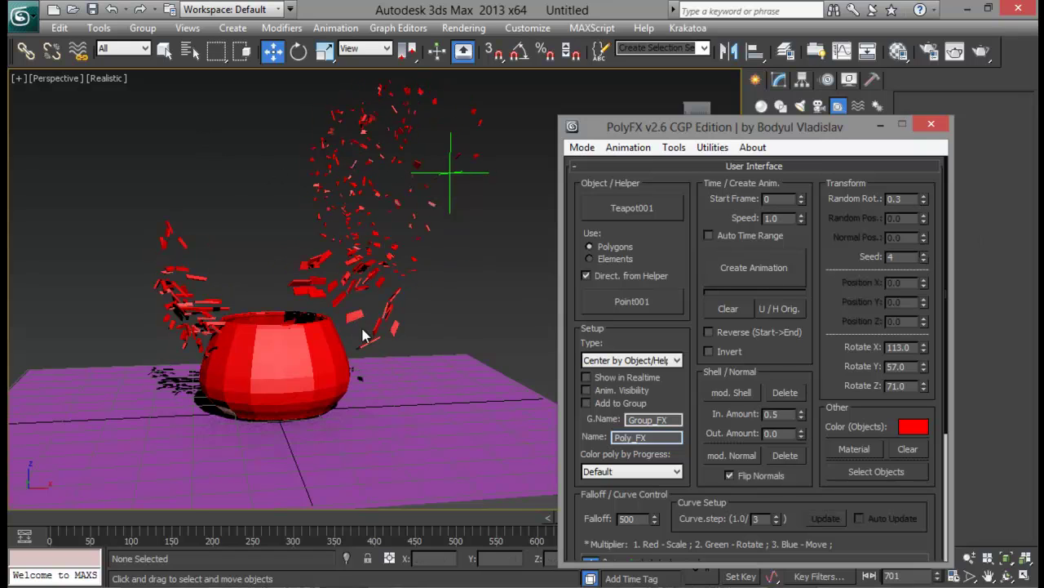
pyautogui.click(925, 253)
# - Scrub through the animation to frame 542 to check the teapot assembling with the new rotation and seed
pyautogui.moveTo(278, 518); pyautogui.dragTo(688, 516)
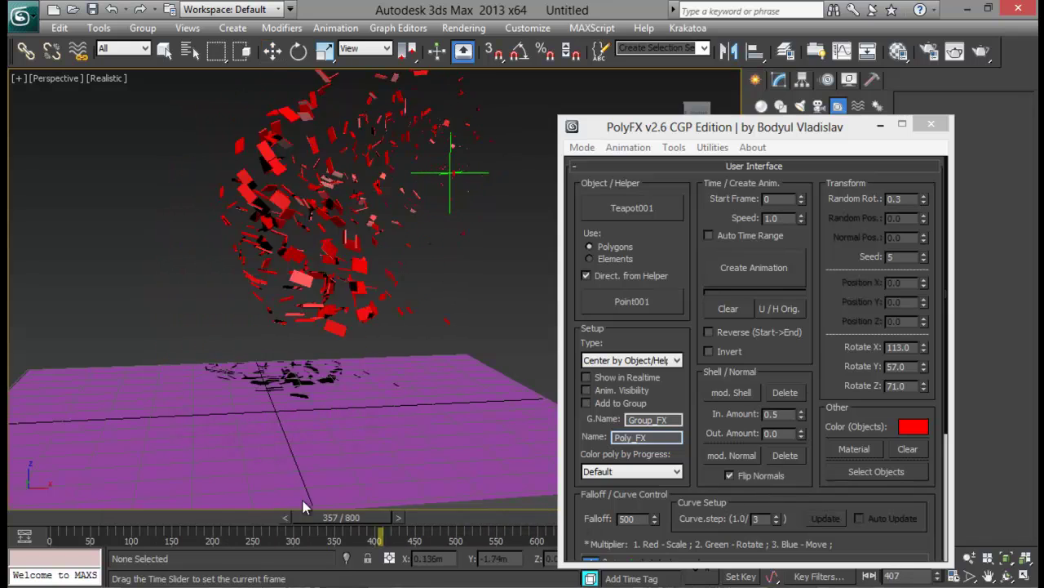
pyautogui.moveTo(303, 500); pyautogui.dragTo(482, 499)
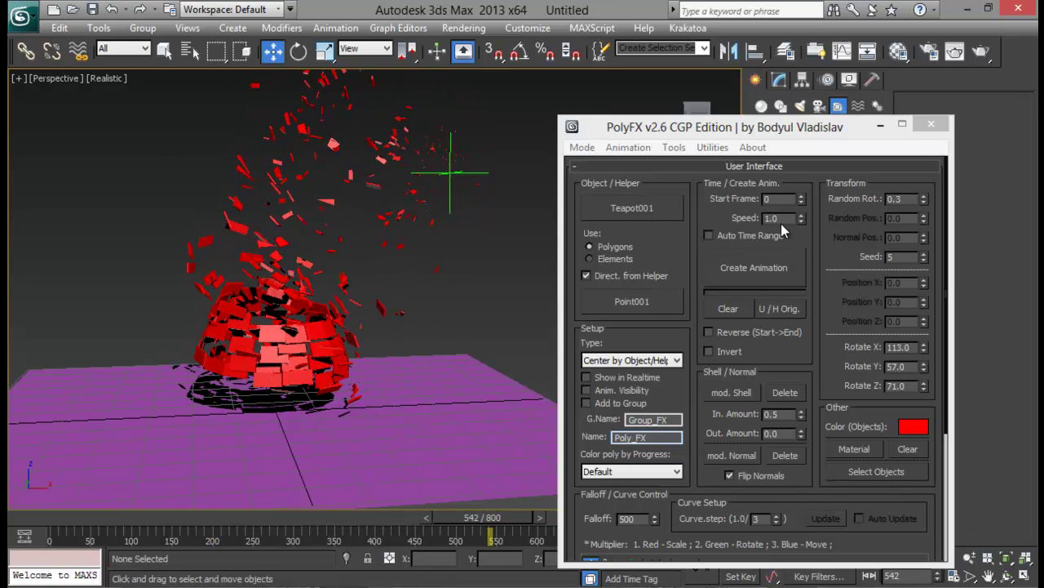
pyautogui.scroll(-2, 774, 306)
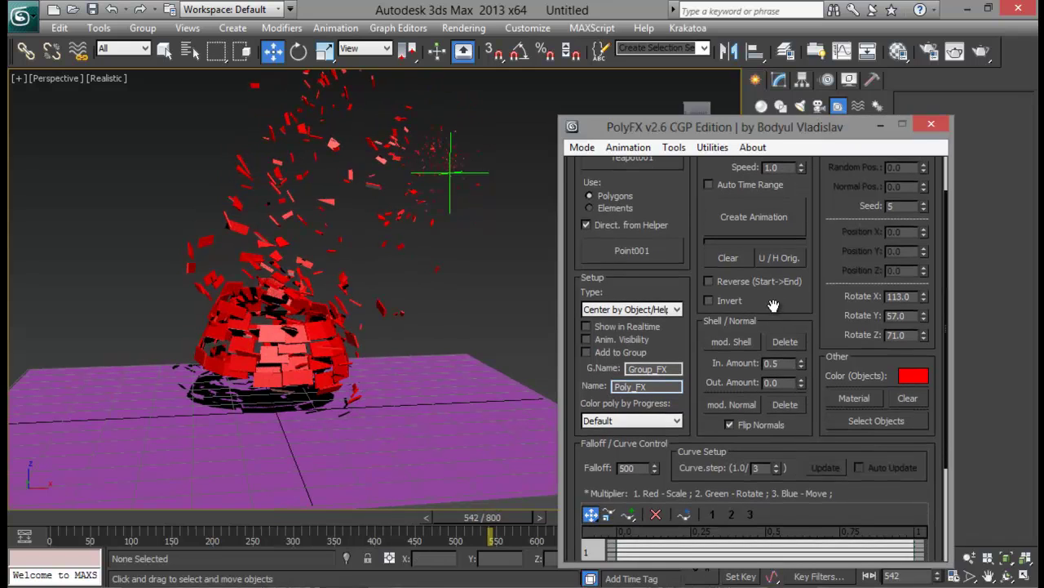
pyautogui.scroll(2, 781, 417)
# - Select the floor plane and scrub back to frame 348 to examine the red polygons above it
pyautogui.moveTo(360, 402); pyautogui.dragTo(339, 318, button='middle')
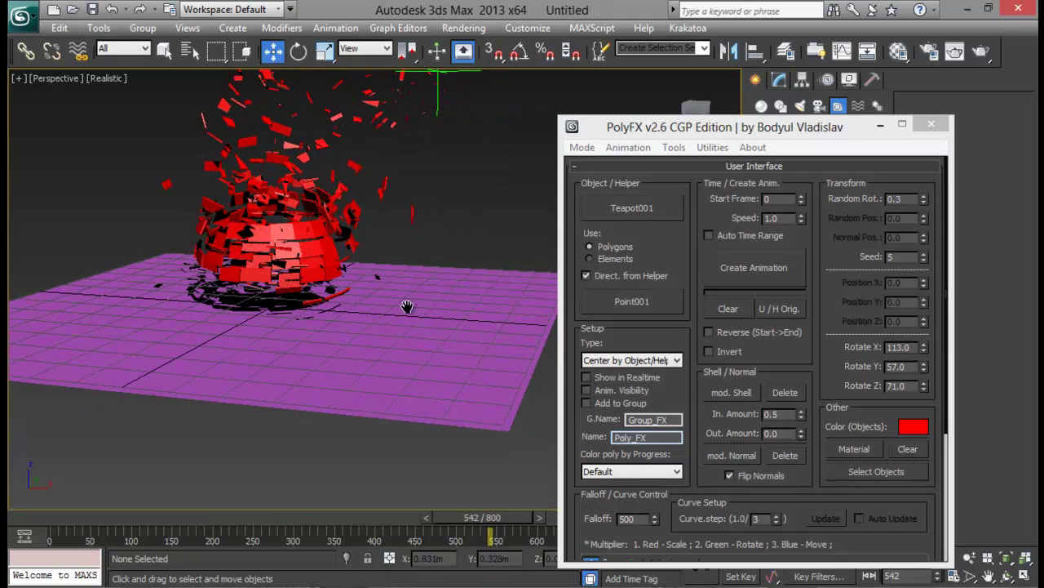
pyautogui.moveTo(409, 307); pyautogui.dragTo(382, 337, button='middle')
pyautogui.click(382, 337)
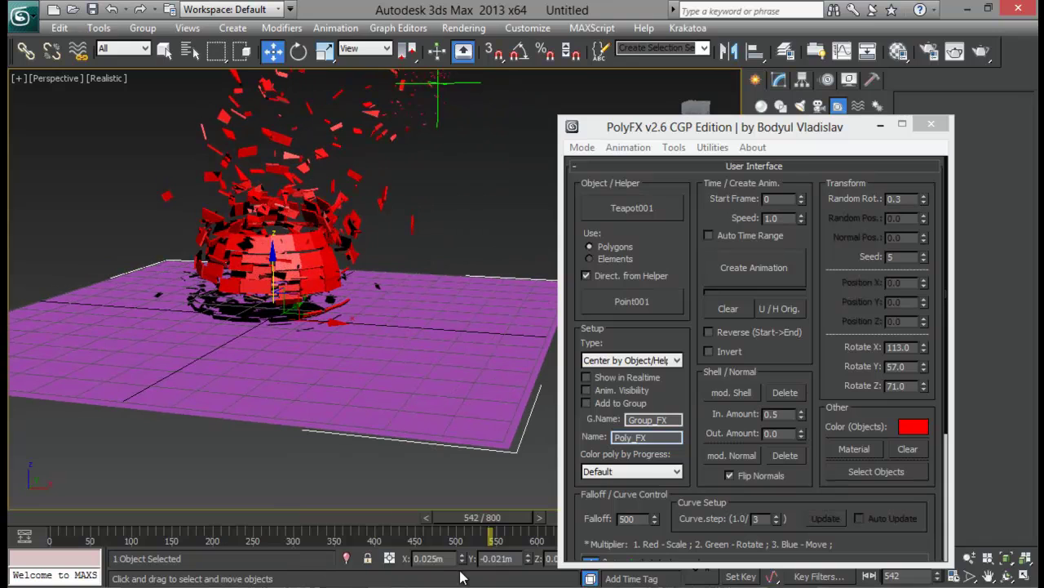
pyautogui.moveTo(481, 522); pyautogui.dragTo(804, 515)
pyautogui.moveTo(639, 503); pyautogui.dragTo(337, 507)
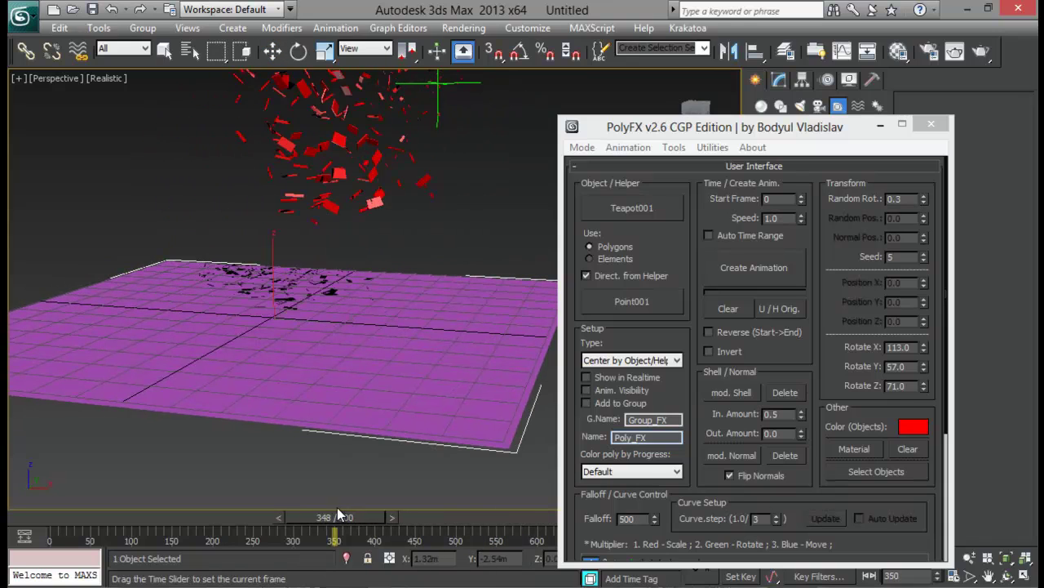
pyautogui.press('w')
pyautogui.moveTo(406, 344); pyautogui.dragTo(408, 362, button='middle')
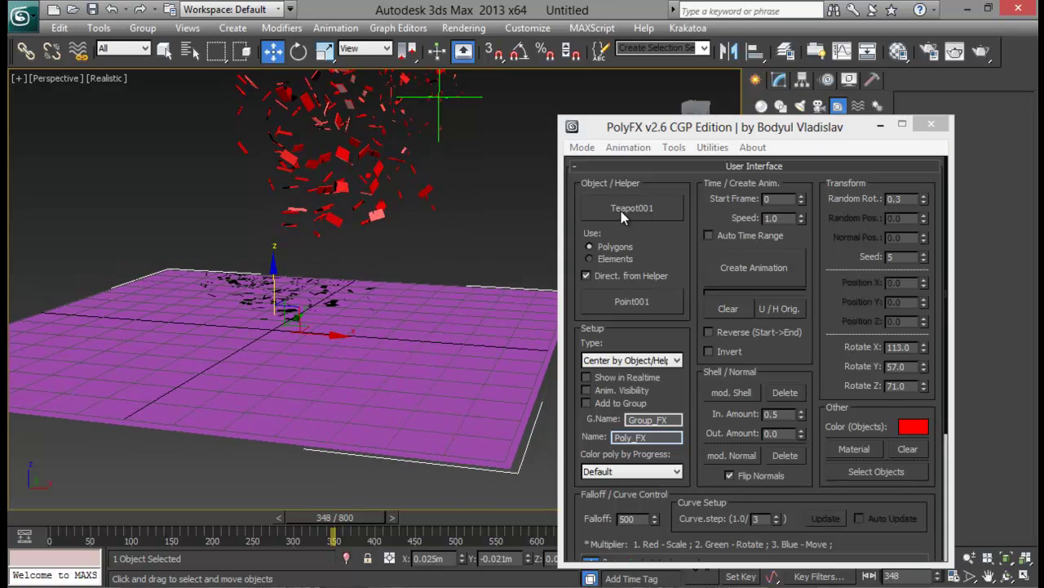
# - Assign the floor plane as the PolyFX source object and try to add the Shell modifier
pyautogui.click(624, 210)
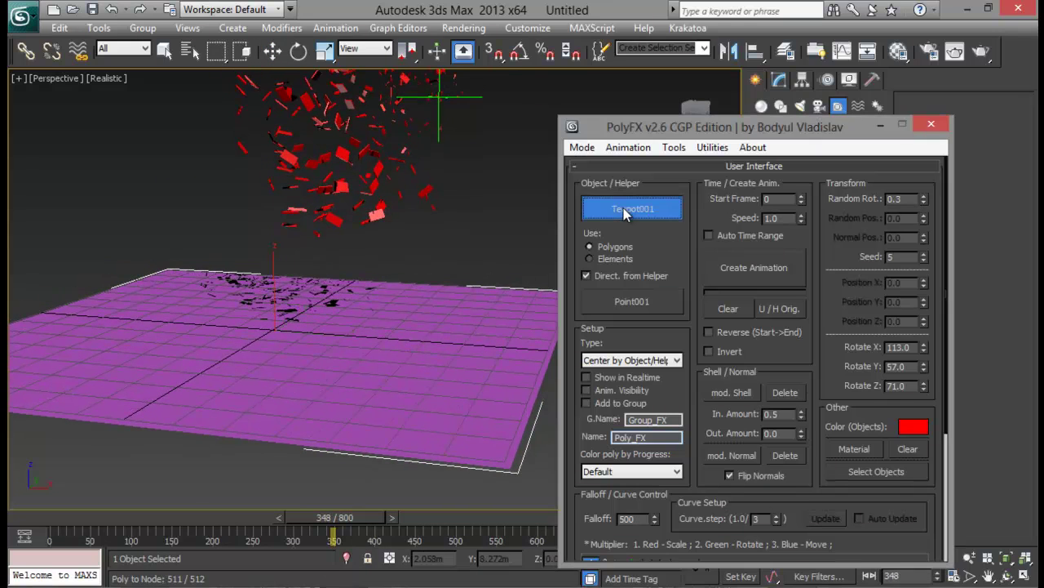
pyautogui.click(400, 343)
pyautogui.keyDown('alt'); pyautogui.moveTo(443, 282); pyautogui.dragTo(472, 296, button='middle'); pyautogui.keyUp('alt')
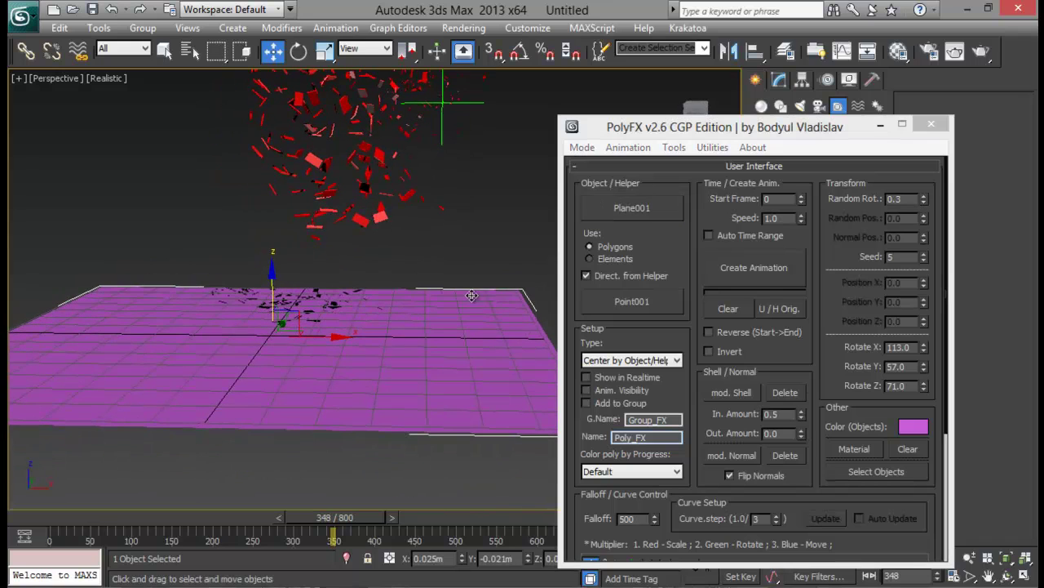
pyautogui.click(749, 395)
pyautogui.moveTo(428, 292); pyautogui.dragTo(433, 243, button='middle')
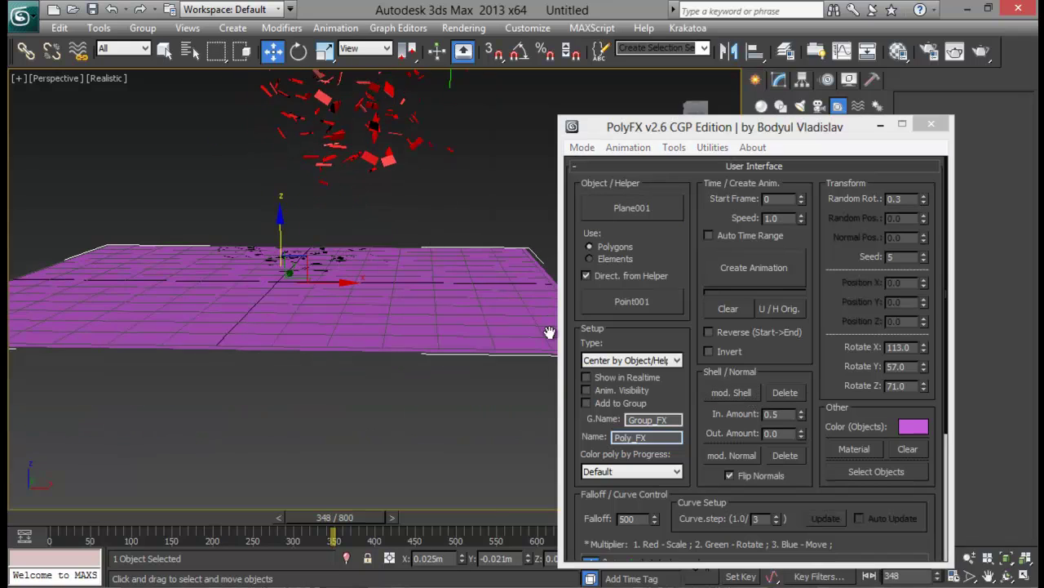
pyautogui.click(724, 390)
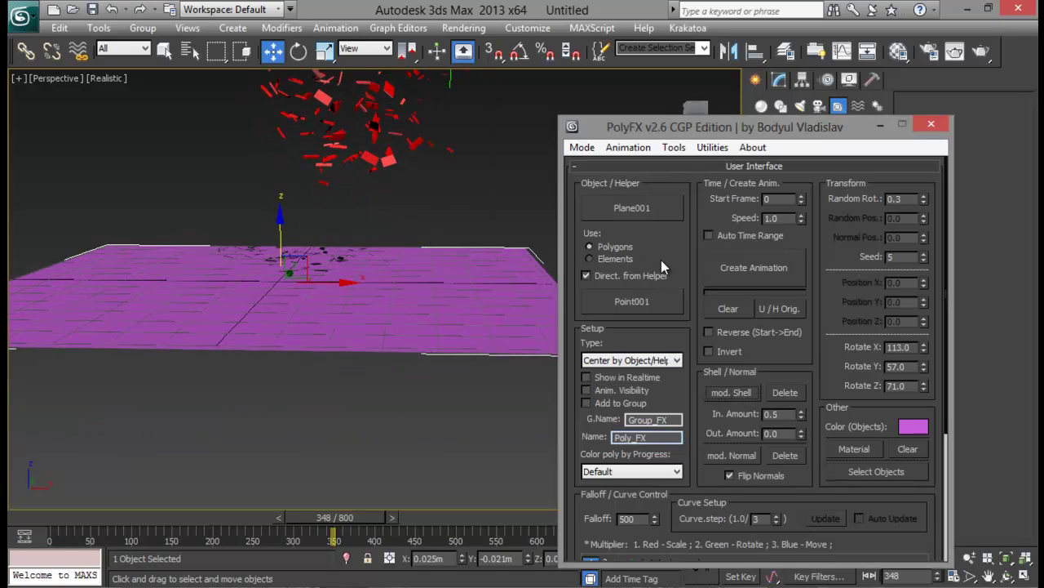
# - Create the polygon animation for the floor plane and scrub to frame 382 to inspect its large pieces
pyautogui.click(743, 266)
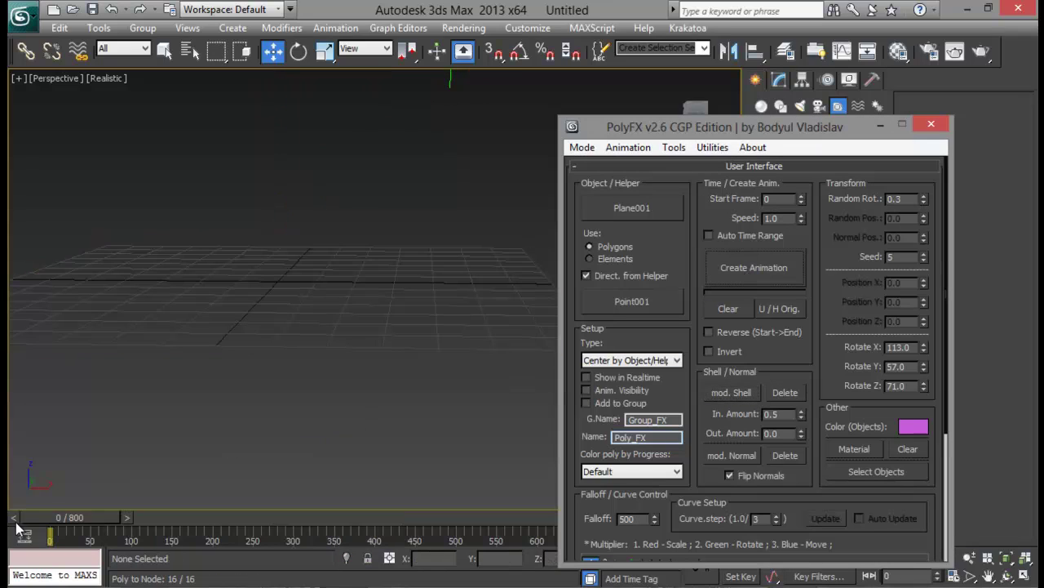
pyautogui.moveTo(15, 522); pyautogui.dragTo(333, 518)
pyautogui.keyDown('alt'); pyautogui.moveTo(355, 289); pyautogui.dragTo(316, 425, button='middle'); pyautogui.keyUp('alt')
pyautogui.moveTo(355, 322); pyautogui.dragTo(393, 259, button='middle')
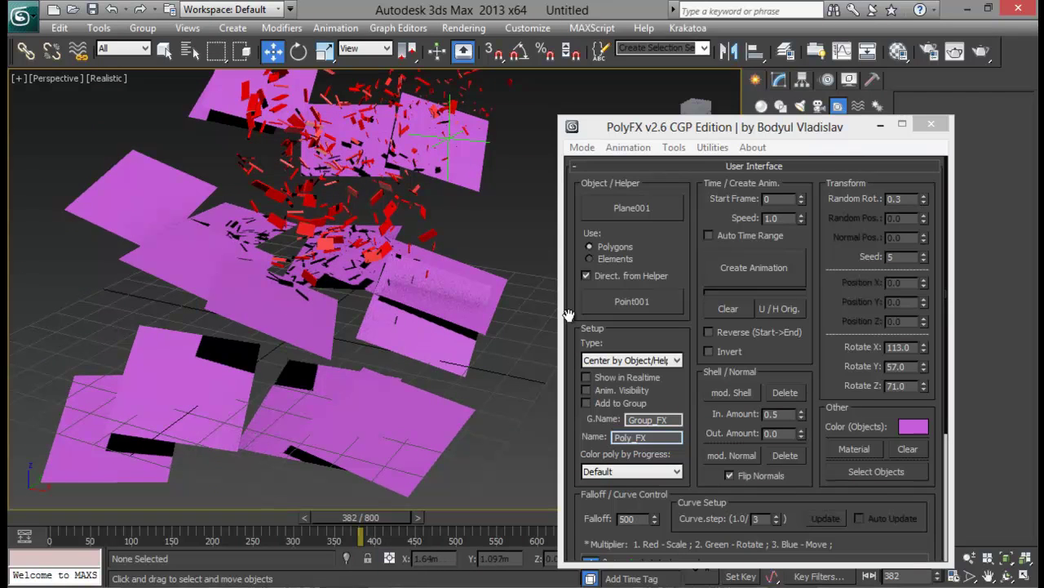
# - Unhide the original objects and clear the floor plane's generated polygons
pyautogui.click(784, 314)
pyautogui.keyDown('alt'); pyautogui.moveTo(390, 316); pyautogui.dragTo(375, 358, button='middle'); pyautogui.keyUp('alt')
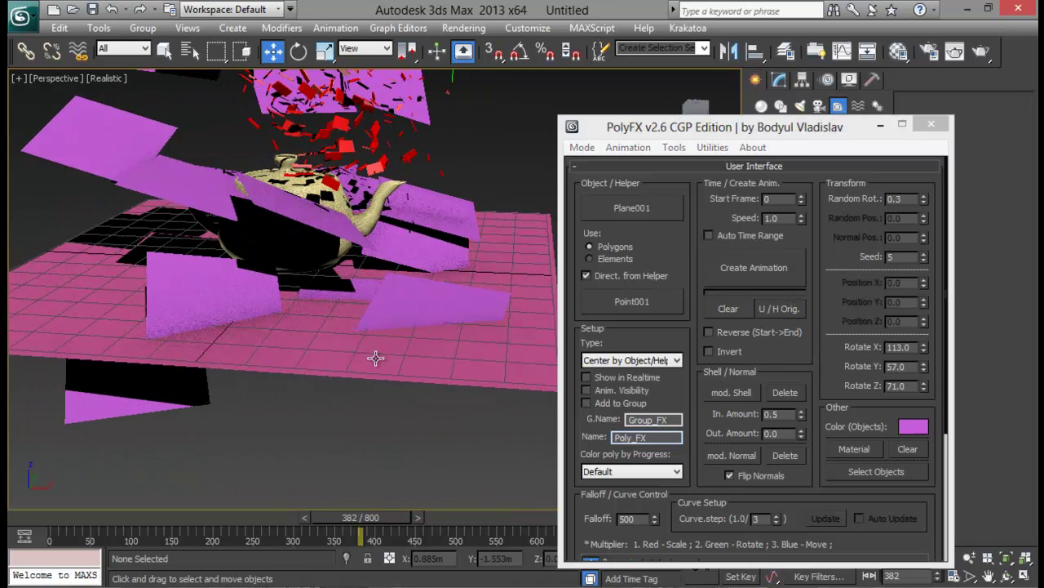
pyautogui.click(729, 309)
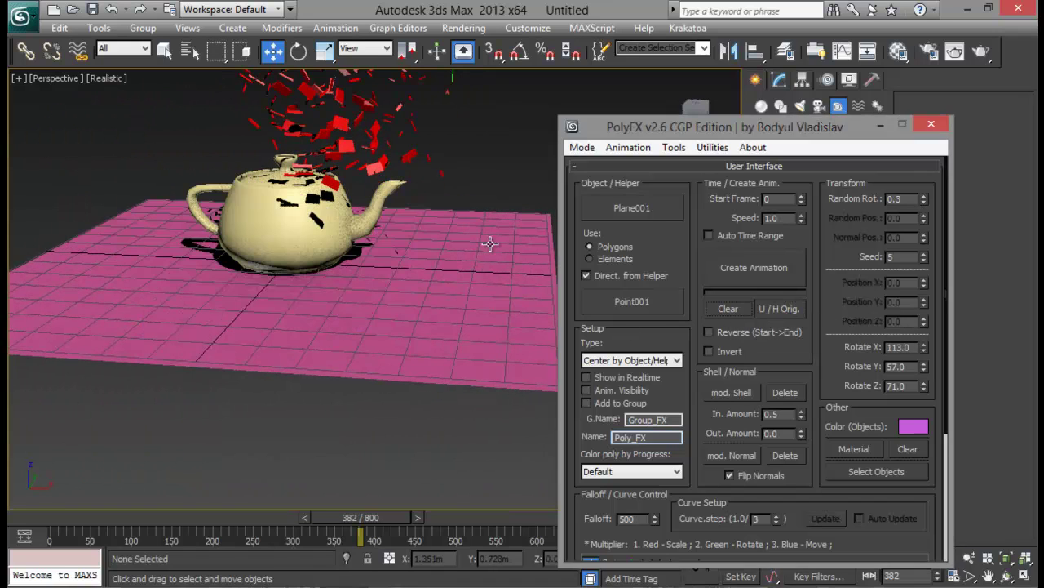
# - Select the restored floor plane and set its length and width segments to 20 each
pyautogui.moveTo(491, 243); pyautogui.dragTo(457, 278, button='middle')
pyautogui.click(442, 303)
pyautogui.moveTo(729, 132); pyautogui.dragTo(769, 339)
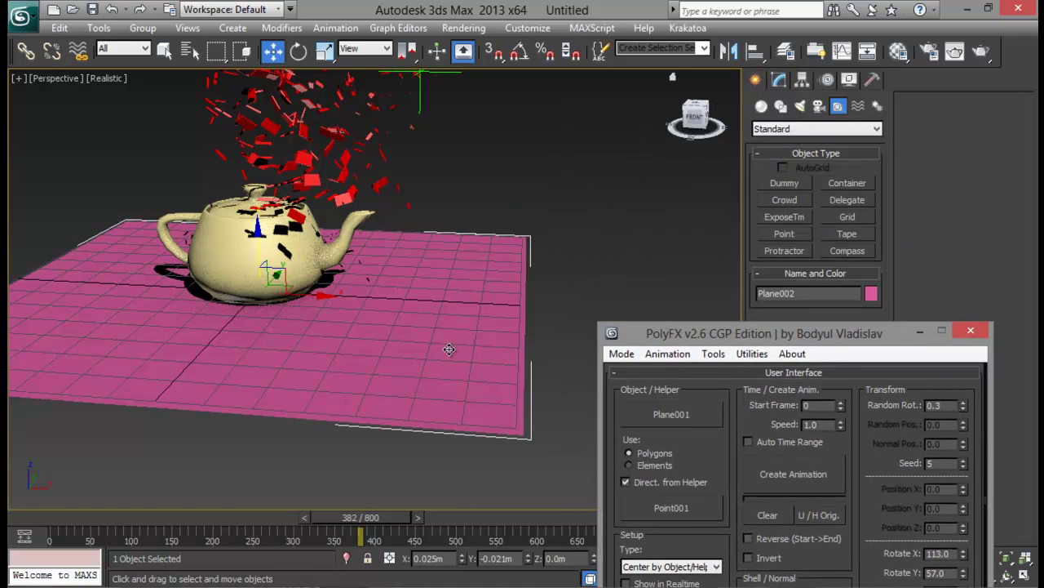
pyautogui.click(779, 79)
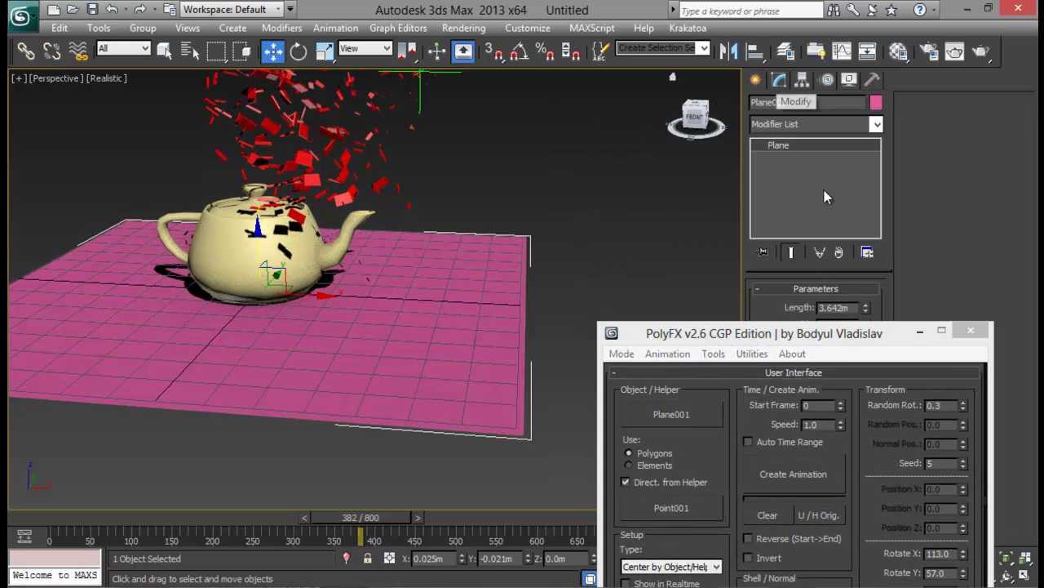
pyautogui.moveTo(838, 333); pyautogui.dragTo(838, 495)
pyautogui.doubleClick(826, 351)
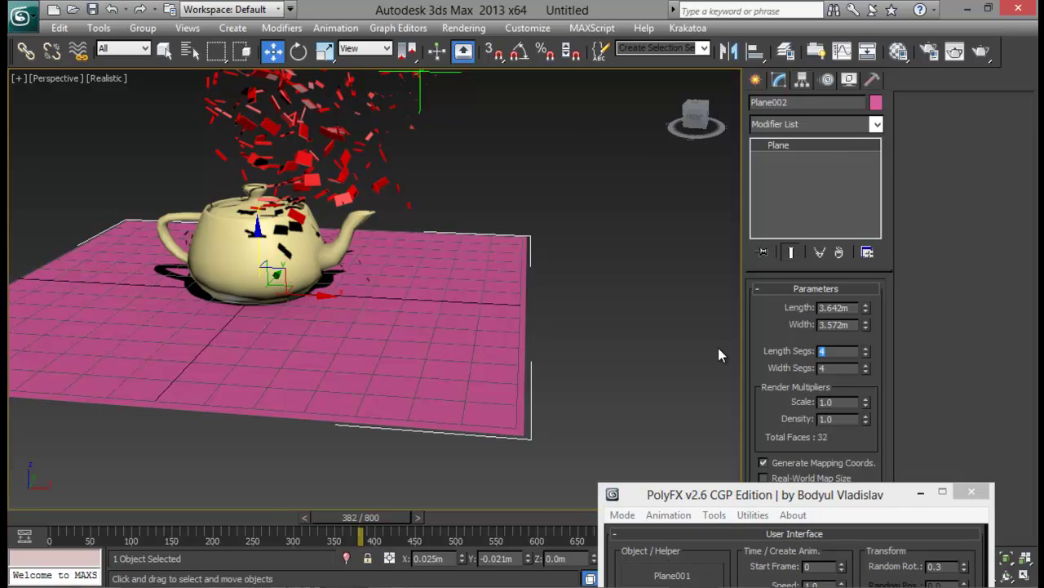
pyautogui.write('20')
pyautogui.press('Tab')
pyautogui.write('20')
pyautogui.press('Return')
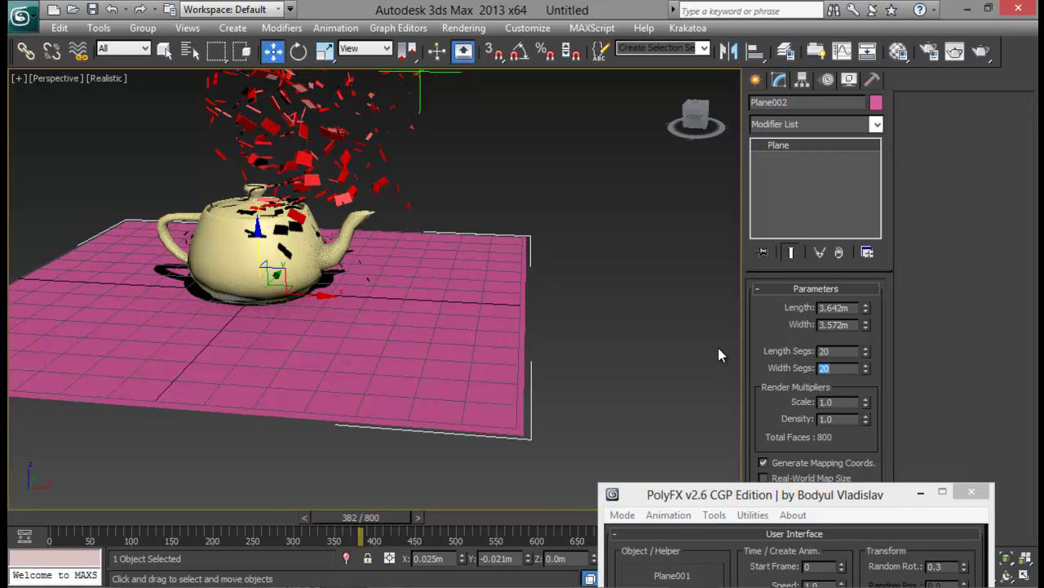
# - Display edged faces in the viewport and reduce the floor plane's length and width segments to 15 each
pyautogui.moveTo(457, 320)
pyautogui.keyDown('alt'); pyautogui.mouseDown(button='middle')
pyautogui.moveTo(493, 289)
pyautogui.moveTo(489, 310)
pyautogui.moveTo(408, 328)
pyautogui.moveTo(513, 289)
pyautogui.moveTo(556, 291)
pyautogui.mouseUp(button='middle'); pyautogui.keyUp('alt')
pyautogui.press('F4')
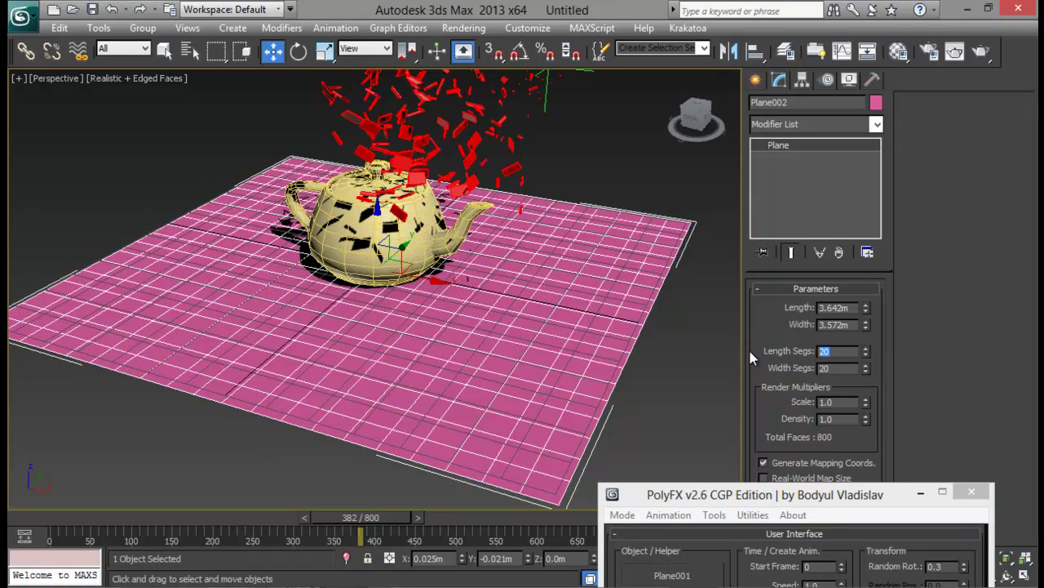
pyautogui.write('15')
pyautogui.press('Tab')
pyautogui.write('15')
pyautogui.press('Return')
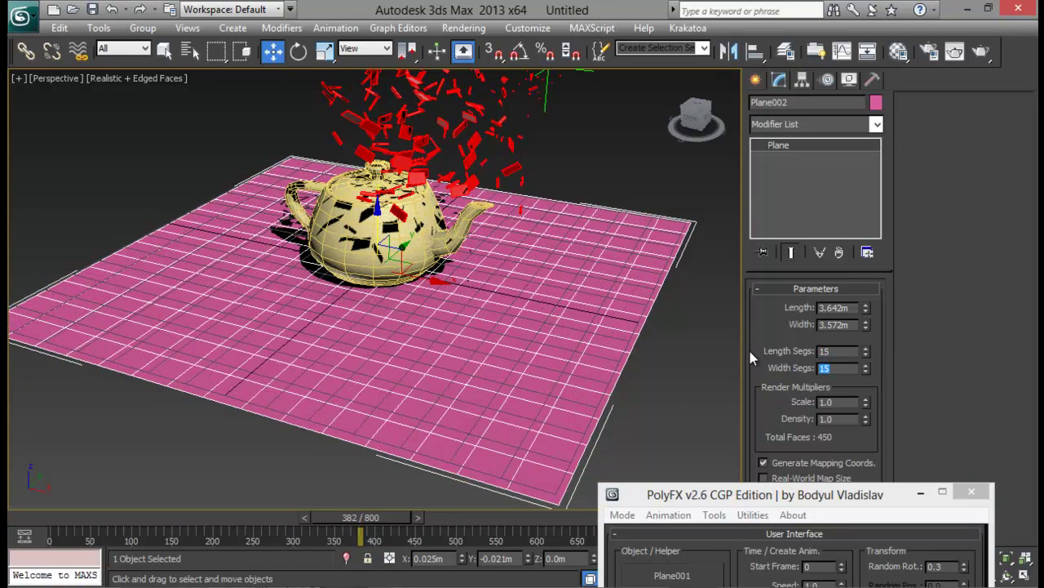
# - Assign the denser floor plane, Plane002, as the PolyFX source object
pyautogui.moveTo(674, 447); pyautogui.dragTo(670, 432, button='middle')
pyautogui.moveTo(749, 496); pyautogui.dragTo(825, 206)
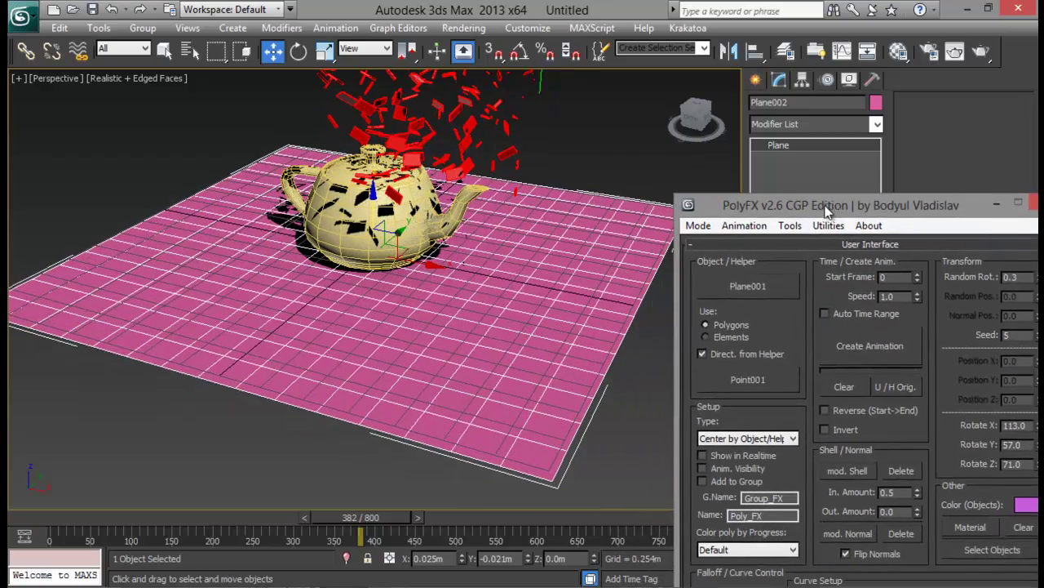
pyautogui.click(747, 286)
pyautogui.click(608, 310)
pyautogui.keyDown('alt'); pyautogui.moveTo(493, 236); pyautogui.dragTo(545, 265, button='middle'); pyautogui.keyUp('alt')
# - Create the polygon animation for Plane002 and scrub to frame 436 to inspect the flying floor tiles
pyautogui.click(866, 338)
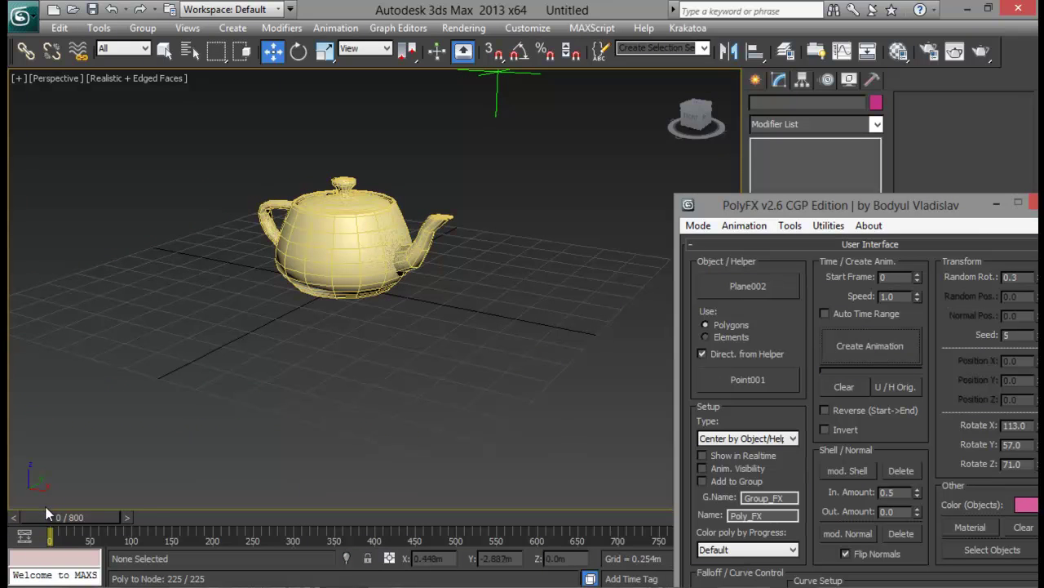
pyautogui.moveTo(46, 514); pyautogui.dragTo(400, 479)
pyautogui.moveTo(435, 160)
pyautogui.mouseDown(button='middle')
pyautogui.moveTo(393, 253)
pyautogui.moveTo(365, 224)
pyautogui.moveTo(401, 210)
pyautogui.moveTo(417, 156)
pyautogui.mouseUp(button='middle')
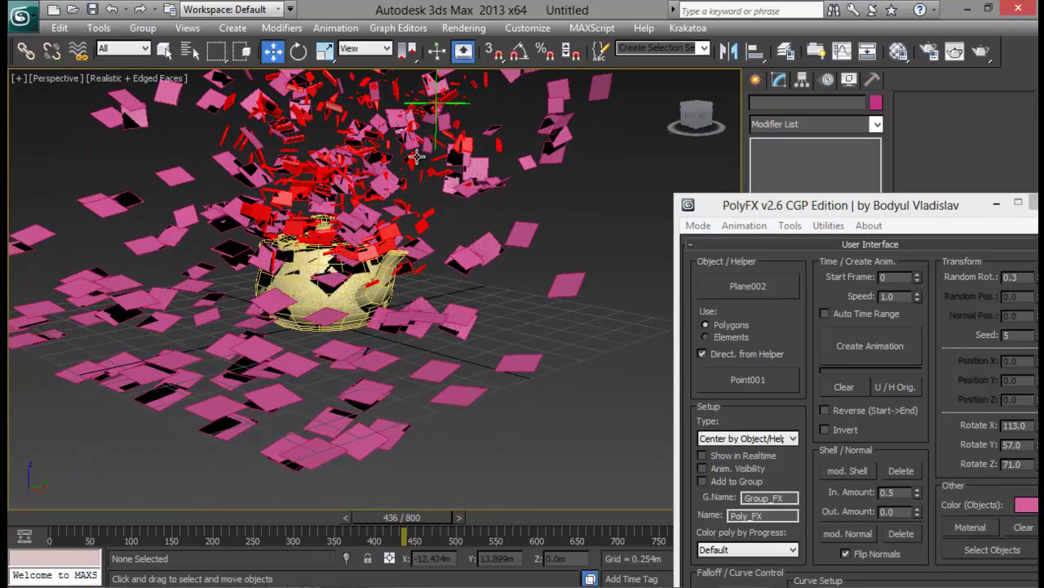
# - Turn off direction from helper in PolyFX and set the animation type to Center by Poly/Element
pyautogui.click(701, 354)
pyautogui.scroll(-3, 771, 341)
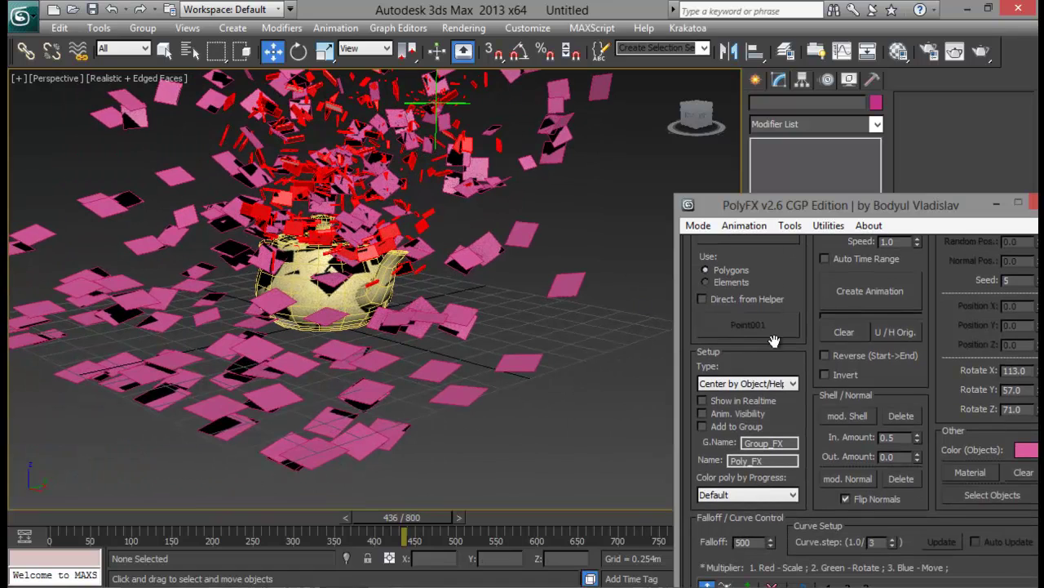
pyautogui.click(782, 384)
pyautogui.click(759, 408)
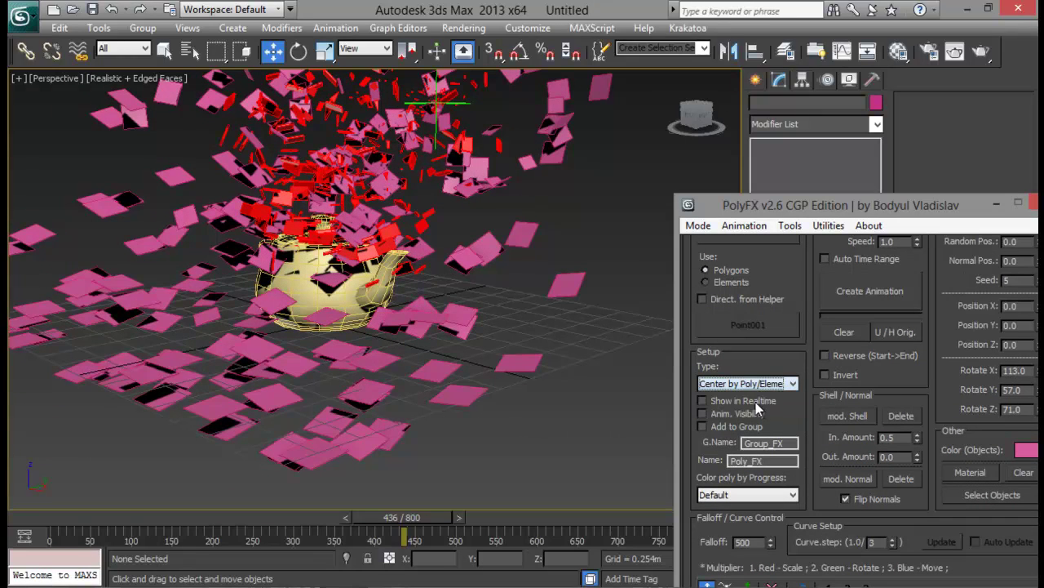
# - Create the polygon animation for Plane002 and scrub to frame 494 to inspect the floor tiles
pyautogui.click(852, 286)
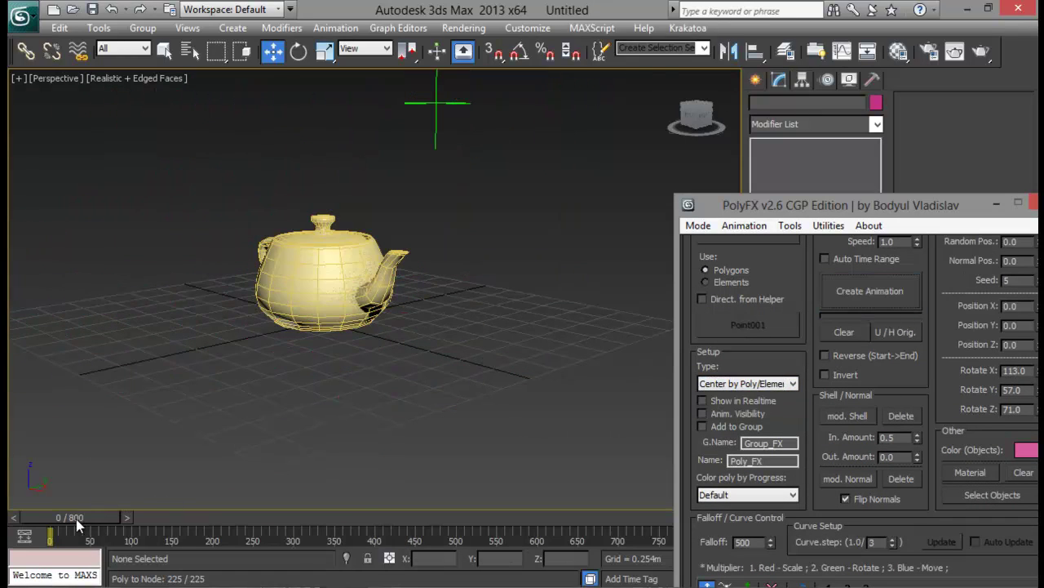
pyautogui.moveTo(76, 519); pyautogui.dragTo(454, 513)
pyautogui.press('w')
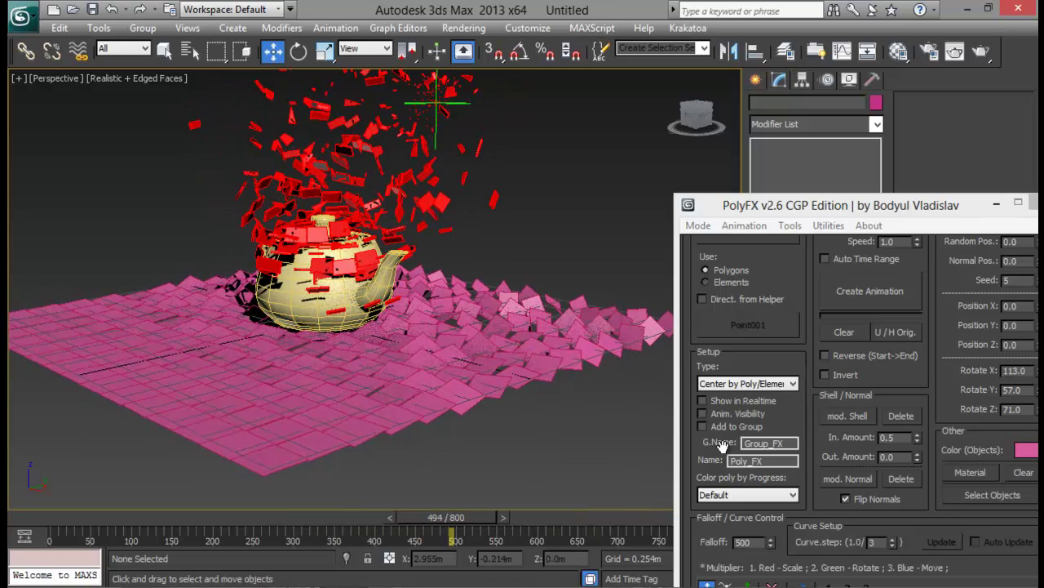
# - Set the falloff of the floor animation to 50 and scrub back to frame 136
pyautogui.moveTo(800, 416); pyautogui.dragTo(794, 244)
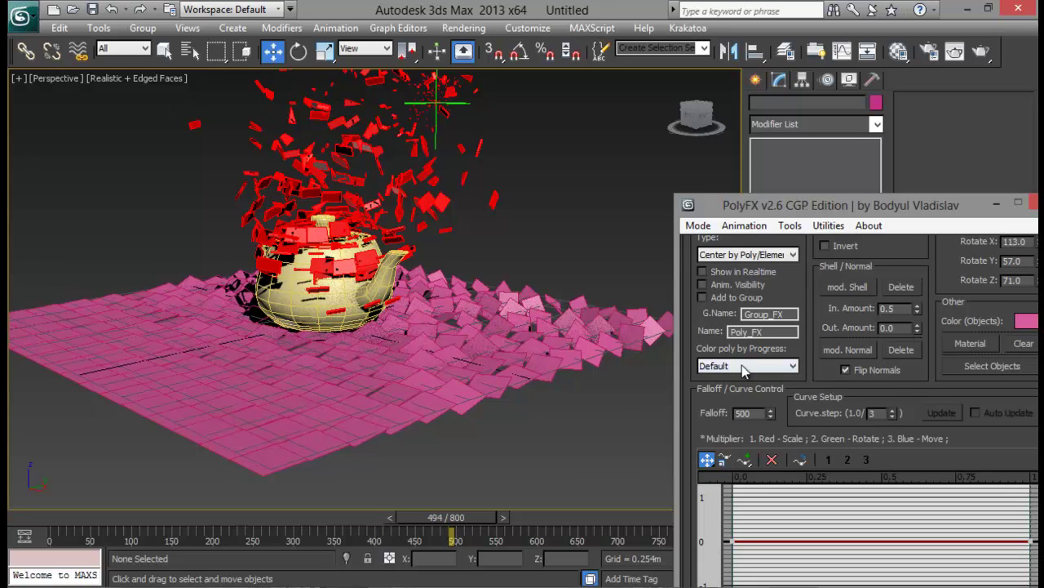
pyautogui.doubleClick(758, 413)
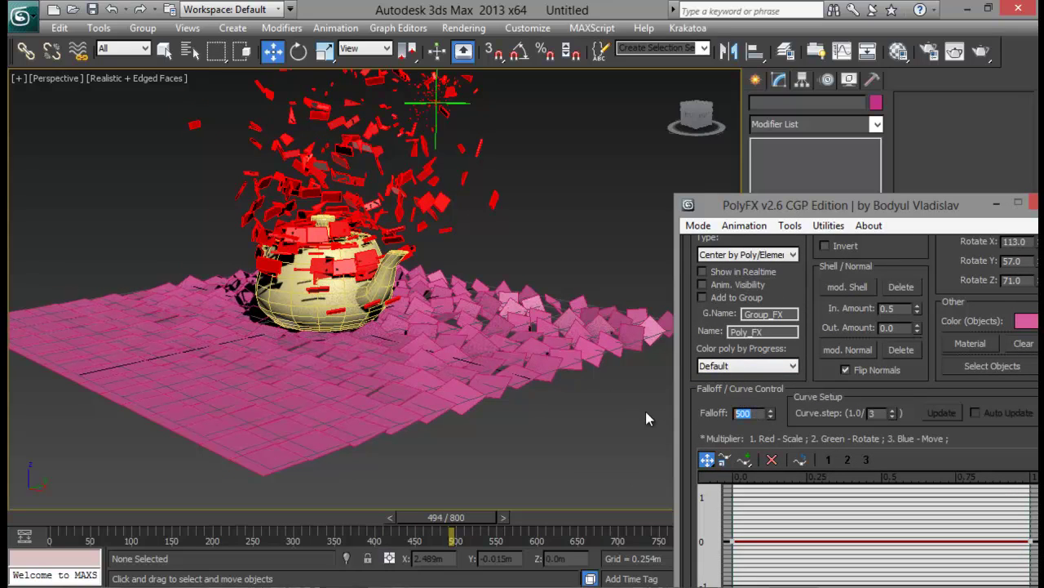
pyautogui.write('50')
pyautogui.press('Return')
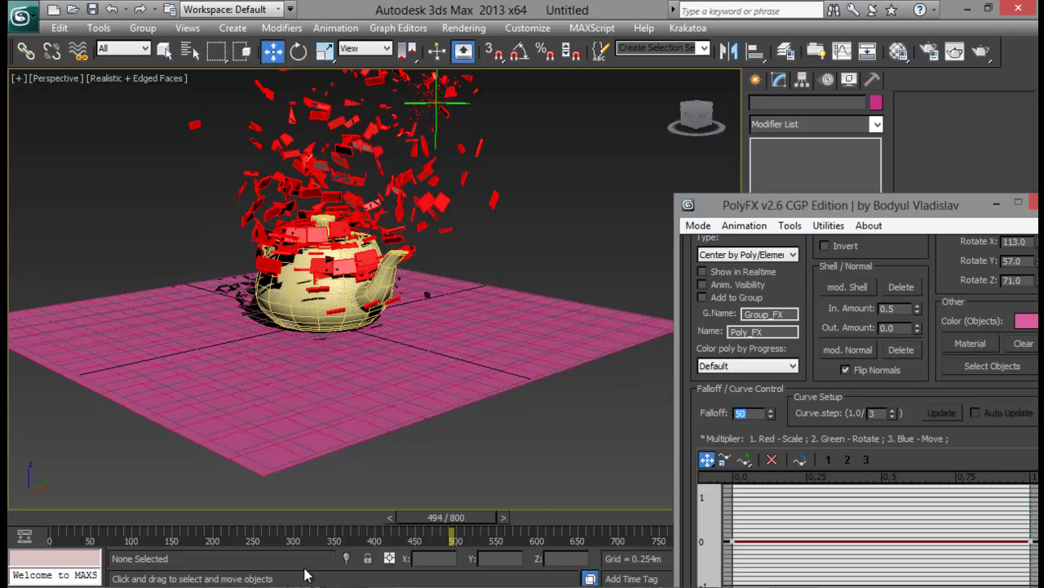
pyautogui.moveTo(434, 518); pyautogui.dragTo(158, 517)
pyautogui.press('w')
# - Move the PolyFX window to expose the Transform settings and raise the random position to 0.97
pyautogui.moveTo(930, 204); pyautogui.dragTo(791, 141)
pyautogui.moveTo(796, 185); pyautogui.dragTo(800, 402)
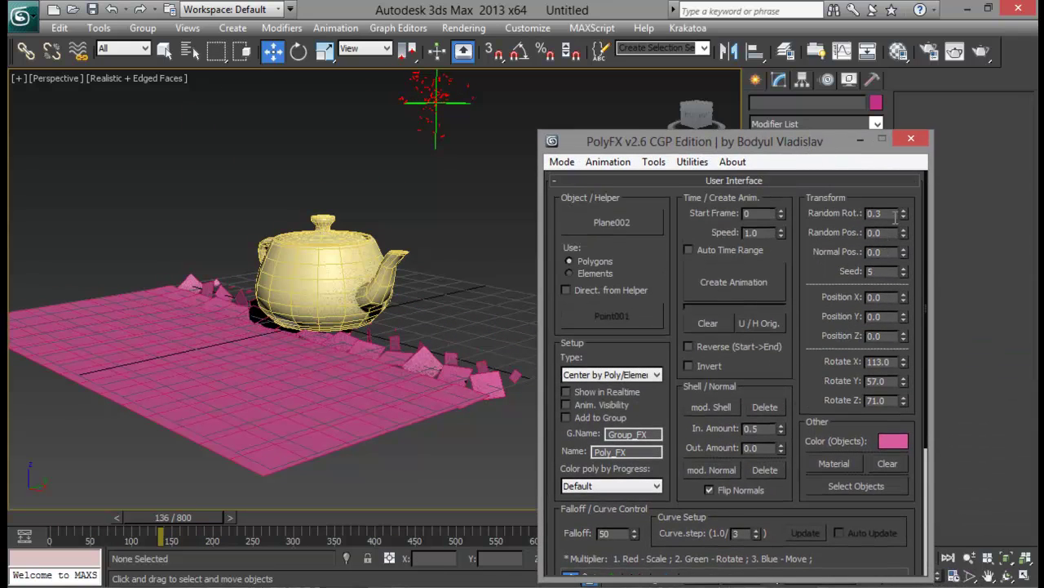
pyautogui.moveTo(904, 235); pyautogui.dragTo(913, 154)
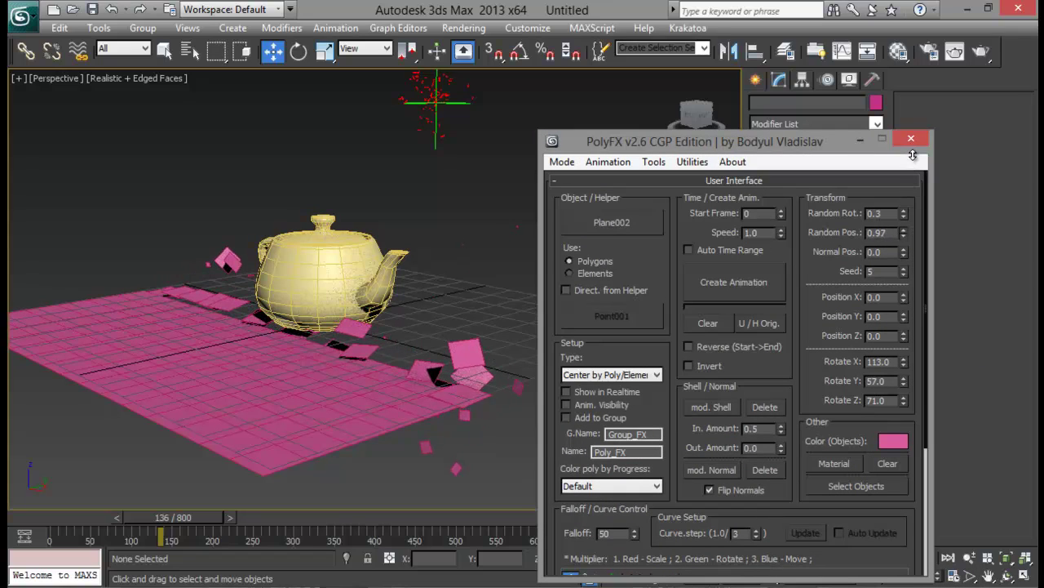
# - Add a Shell modifier to the floor polygons and set its outer amount to 0.5
pyautogui.moveTo(797, 306); pyautogui.dragTo(806, 237)
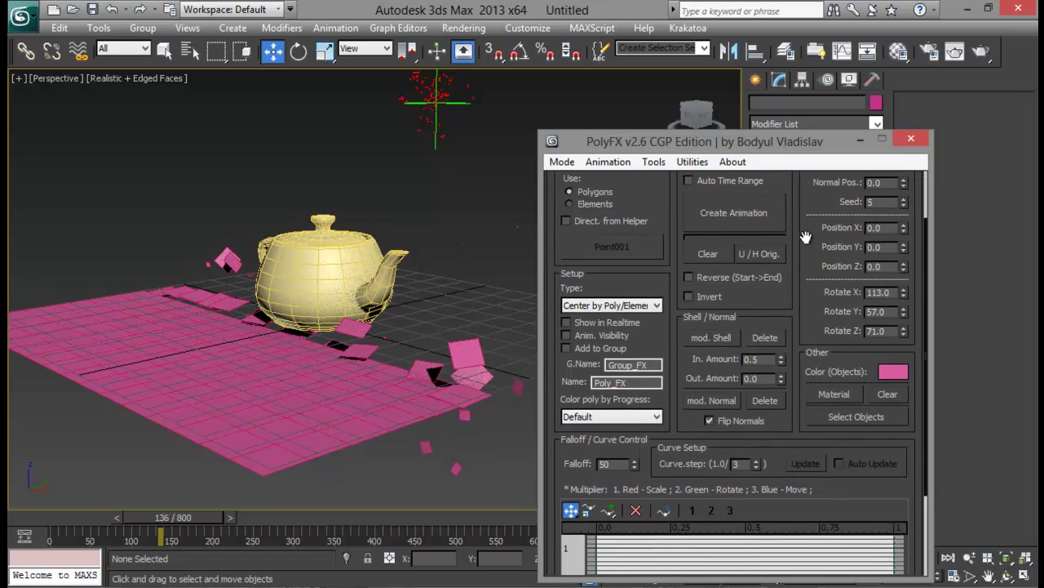
pyautogui.click(719, 338)
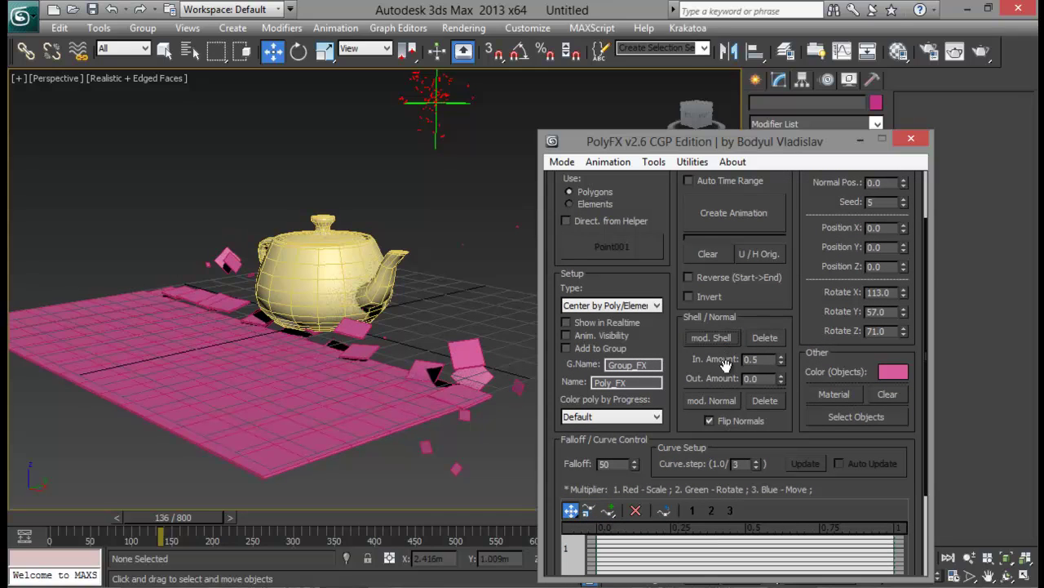
pyautogui.doubleClick(774, 360)
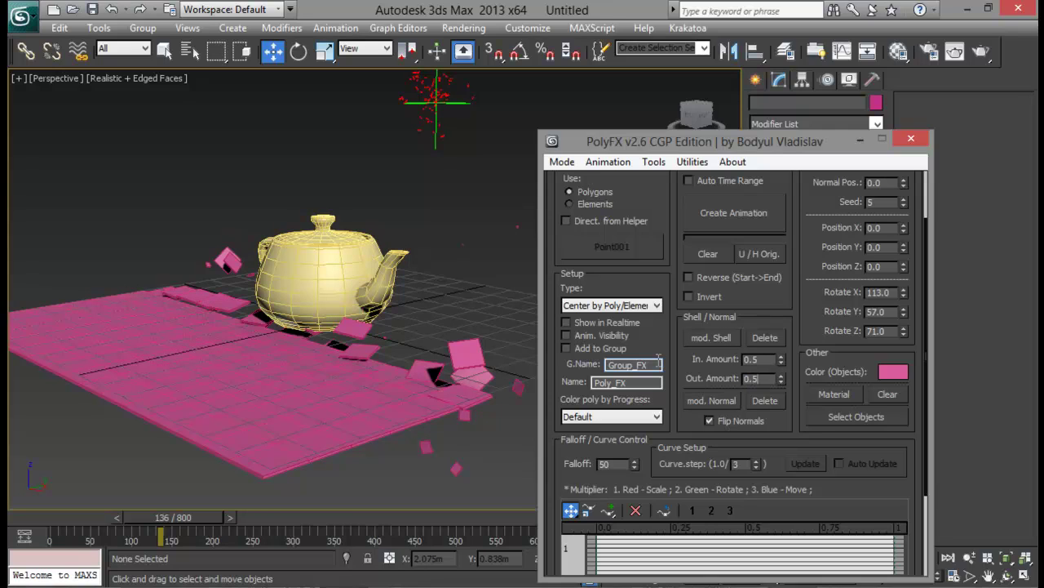
pyautogui.press('Return')
# - Set the floor polygons' shell inner amount to 0.0 and outer amount to 1.0, checking the thickness
pyautogui.moveTo(771, 357); pyautogui.dragTo(663, 360)
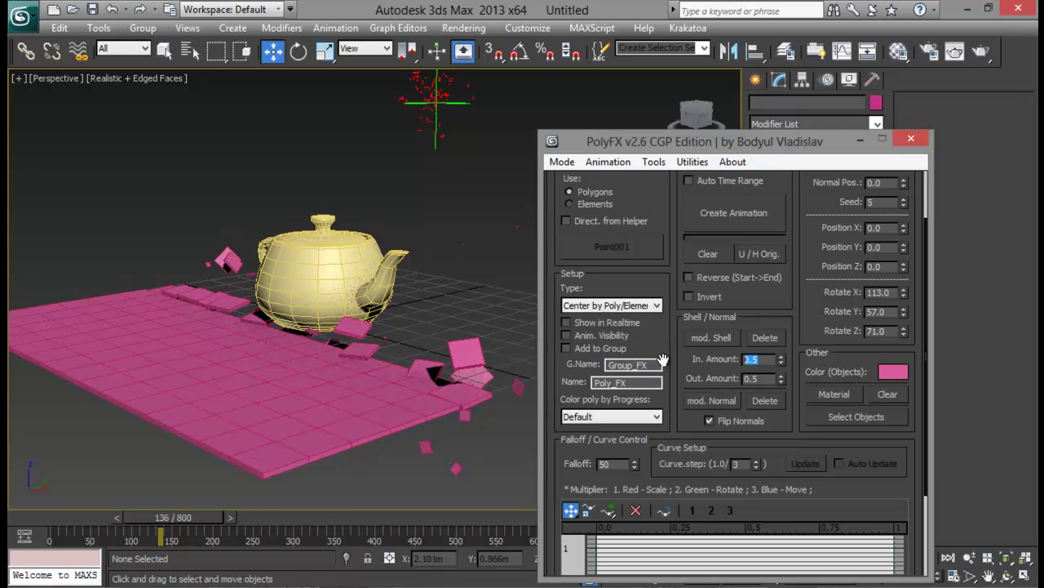
pyautogui.press('BackSpace')
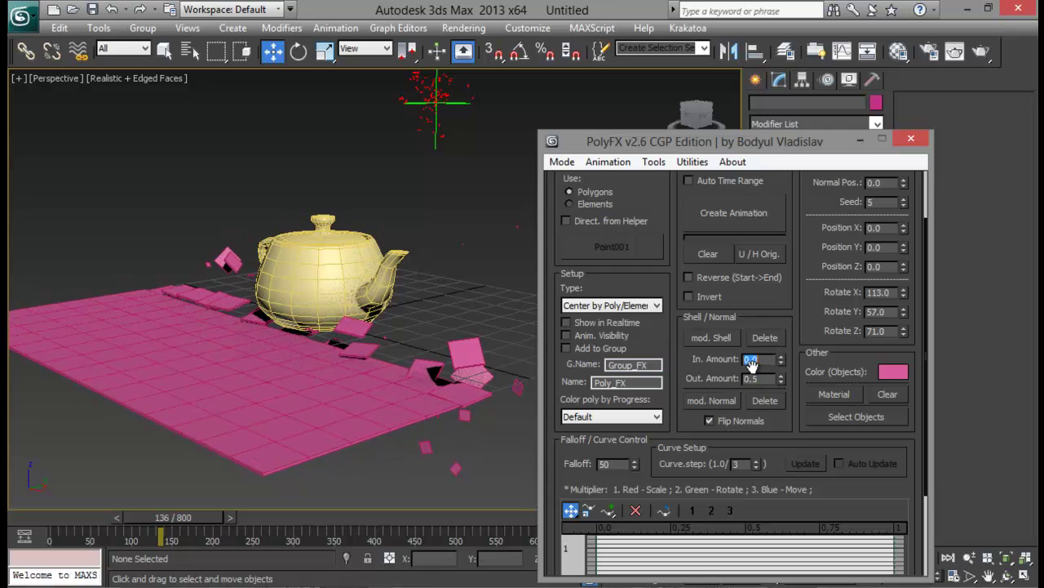
pyautogui.press('Return')
pyautogui.keyDown('alt'); pyautogui.moveTo(391, 326); pyautogui.dragTo(290, 349, button='middle'); pyautogui.keyUp('alt')
pyautogui.click(763, 379)
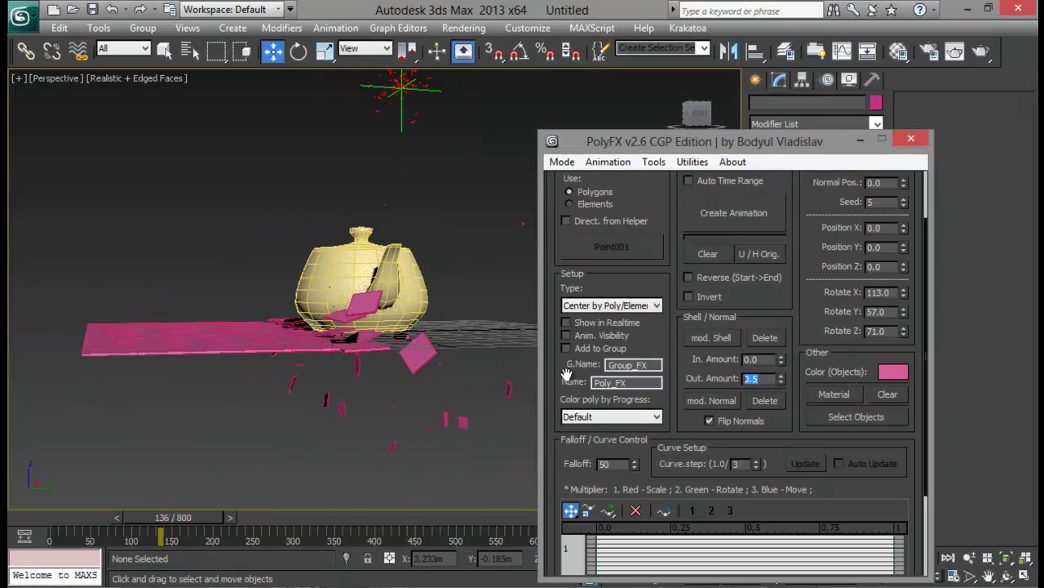
pyautogui.press('Return')
pyautogui.keyDown('alt'); pyautogui.moveTo(409, 357); pyautogui.dragTo(387, 291, button='middle'); pyautogui.keyUp('alt')
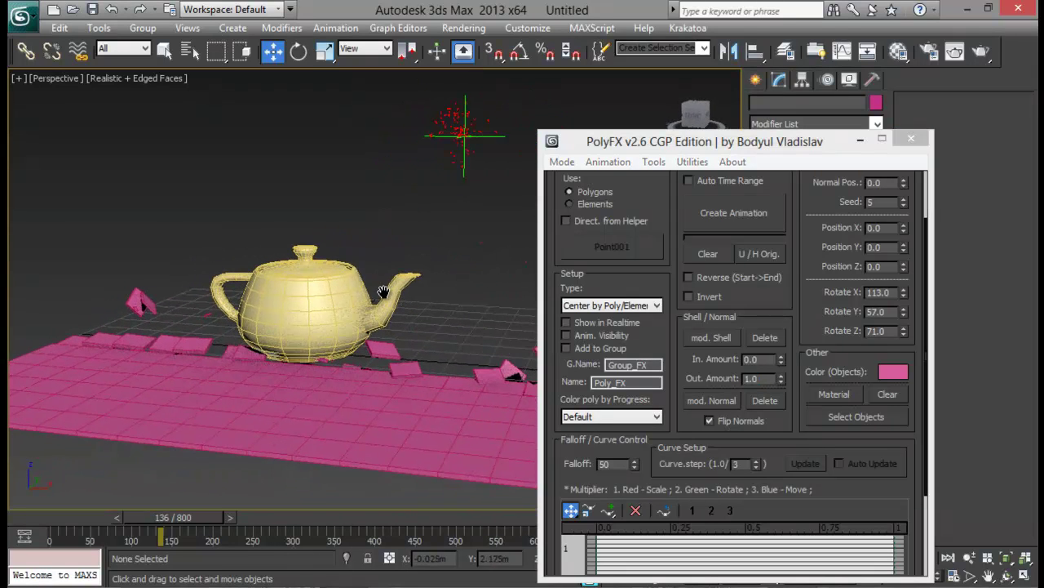
# - Scrub to frame 552 and hide the original teapot, Teapot002
pyautogui.moveTo(209, 516); pyautogui.dragTo(532, 455)
pyautogui.press('w')
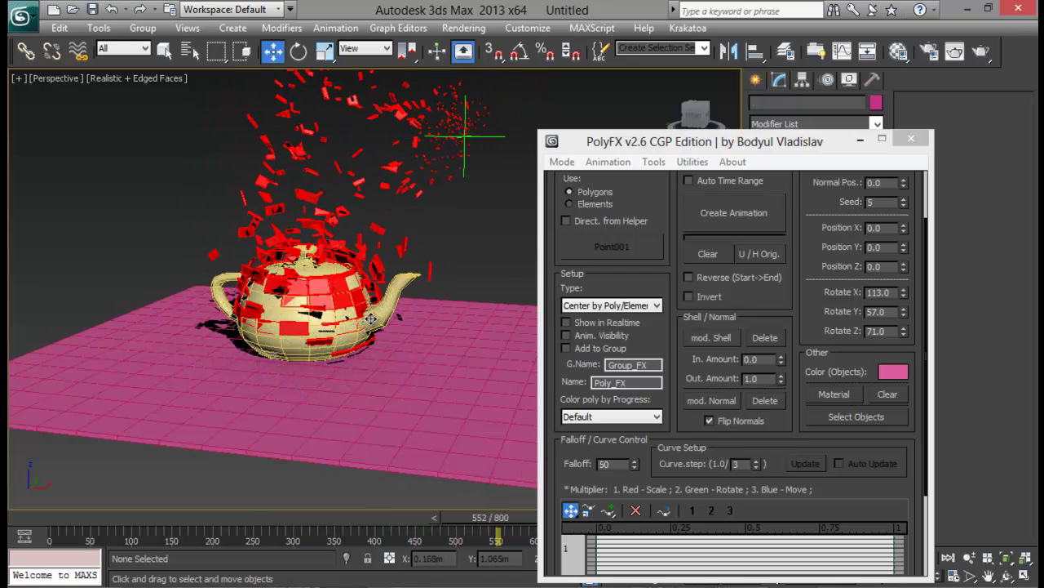
pyautogui.click(361, 328)
pyautogui.rightClick(461, 278)
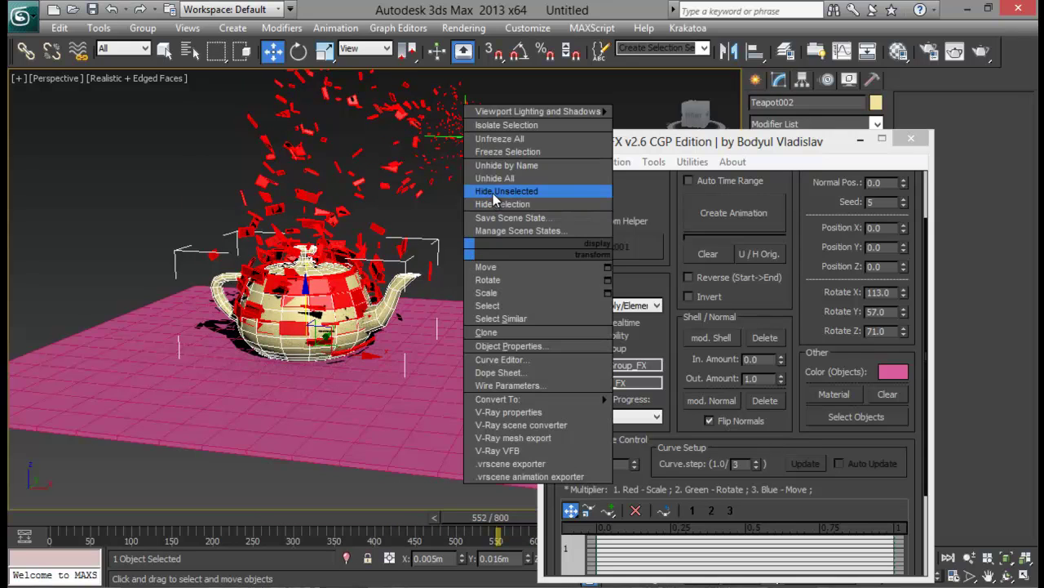
pyautogui.click(499, 203)
pyautogui.keyDown('alt'); pyautogui.moveTo(497, 219); pyautogui.dragTo(427, 241, button='middle'); pyautogui.keyUp('alt')
# - Unhide the original objects through PolyFX and clear the selection in the viewport
pyautogui.click(387, 404)
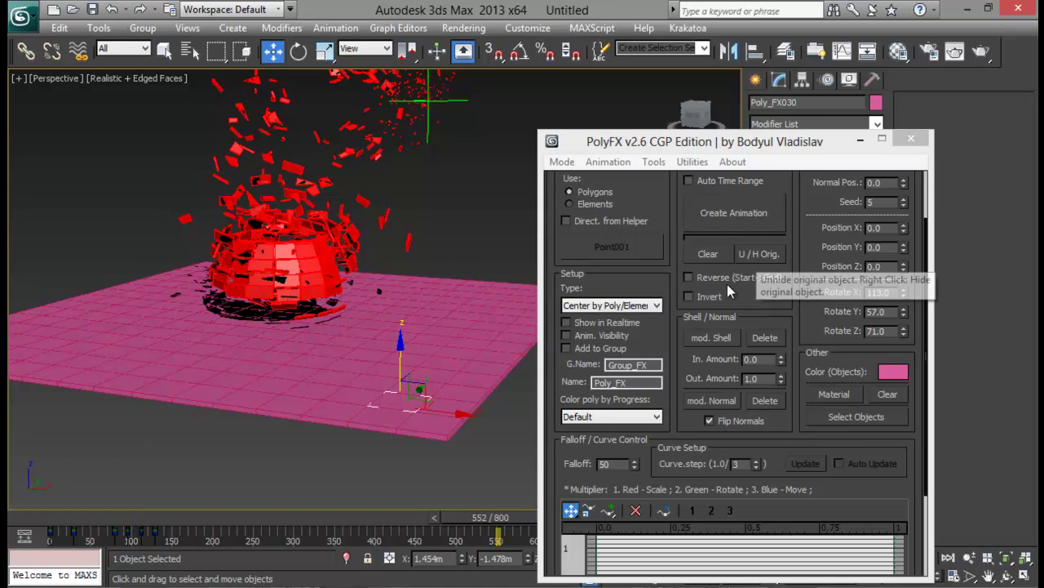
pyautogui.keyDown('alt'); pyautogui.moveTo(521, 255); pyautogui.dragTo(412, 264, button='middle'); pyautogui.keyUp('alt')
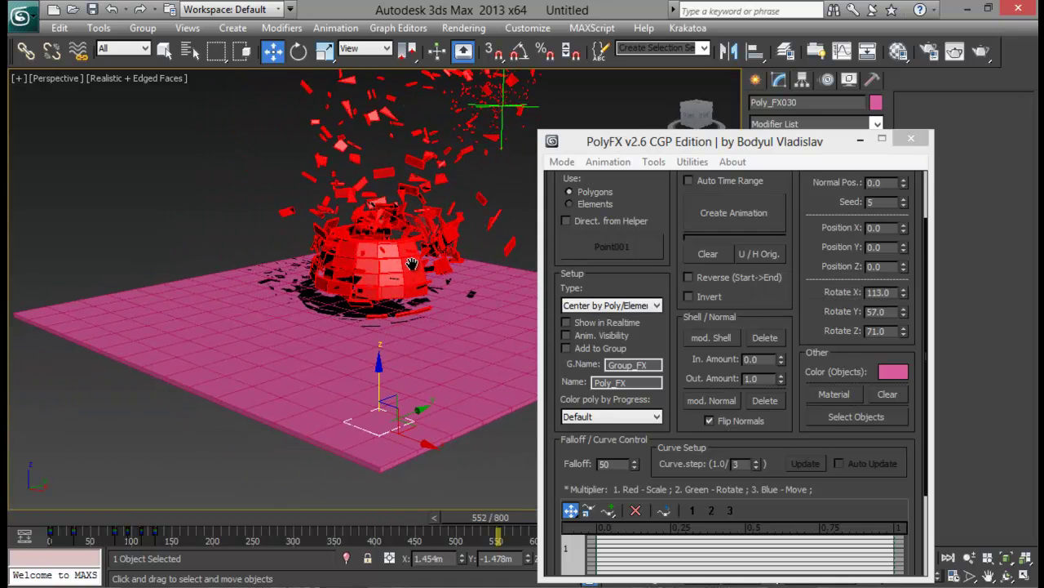
pyautogui.click(754, 255)
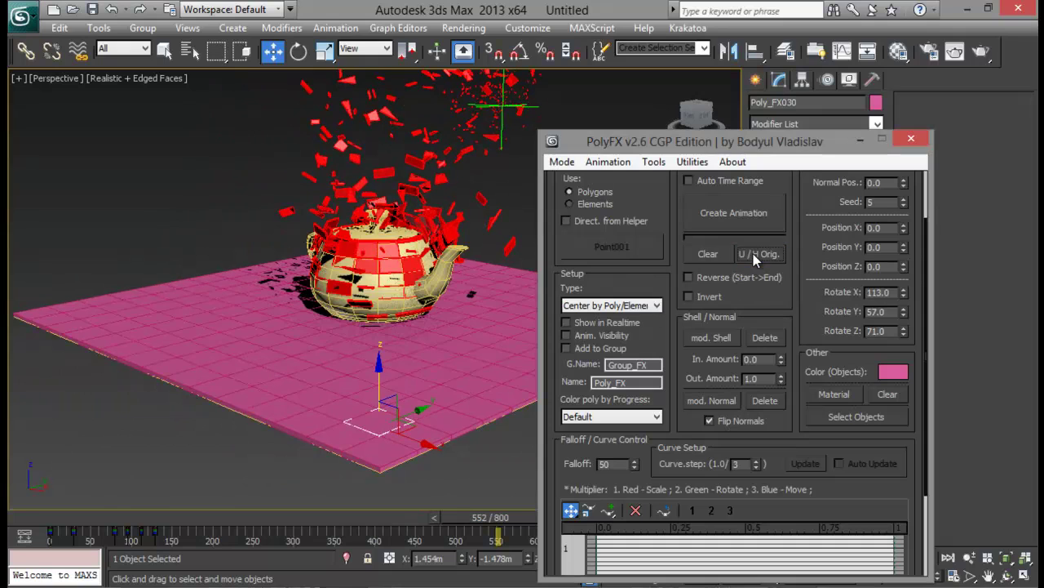
pyautogui.moveTo(373, 359); pyautogui.dragTo(333, 315, button='middle')
pyautogui.moveTo(470, 424)
pyautogui.keyDown('alt'); pyautogui.mouseDown(button='middle')
pyautogui.moveTo(445, 442)
pyautogui.moveTo(467, 432)
pyautogui.mouseUp(button='middle'); pyautogui.keyUp('alt')
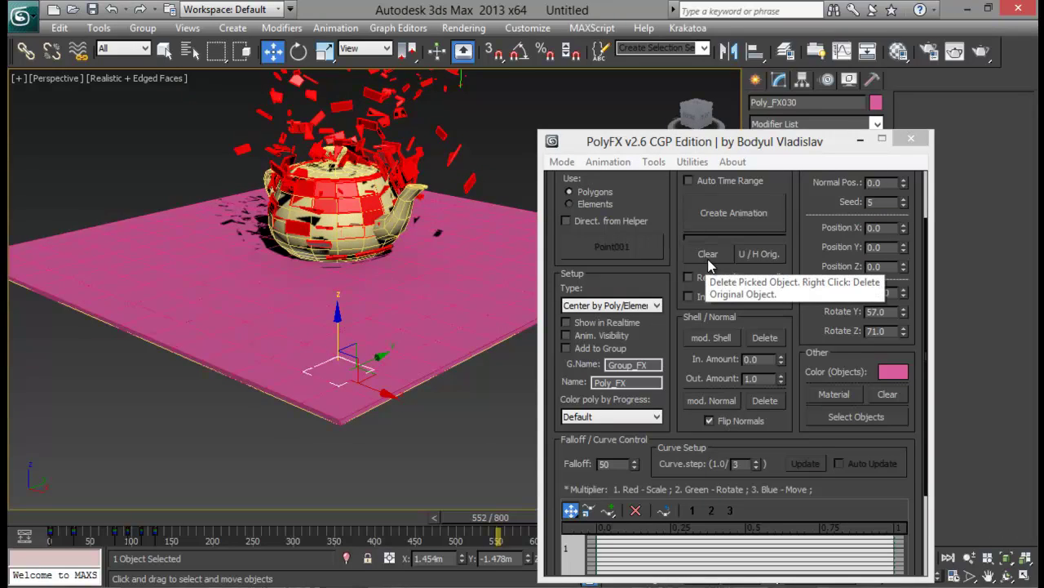
pyautogui.click(414, 443)
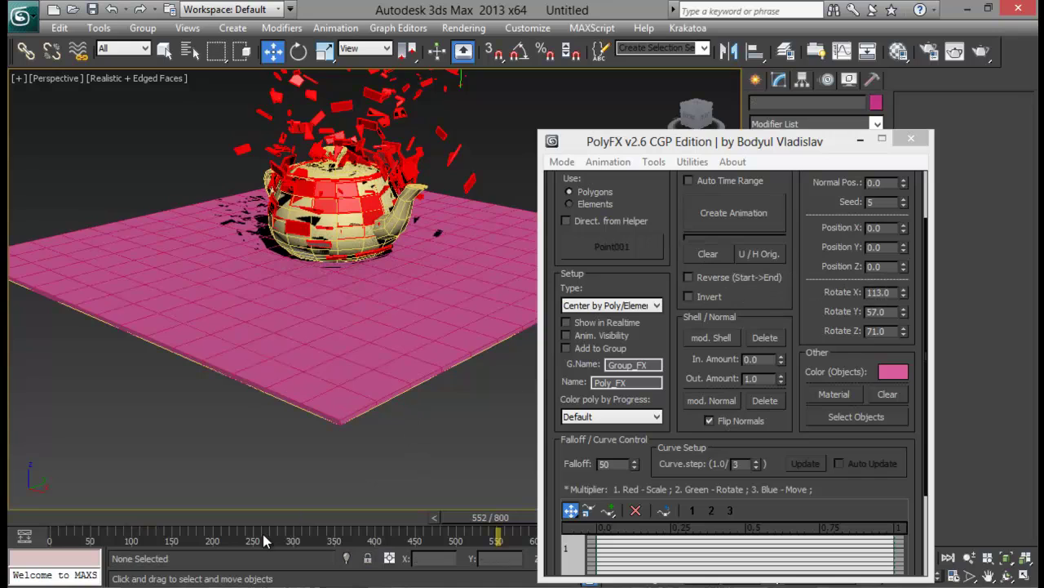
# - Return to frame 0, select the original floor plane and teapot together, and hide both
pyautogui.moveTo(483, 525); pyautogui.dragTo(10, 524)
pyautogui.click(425, 318)
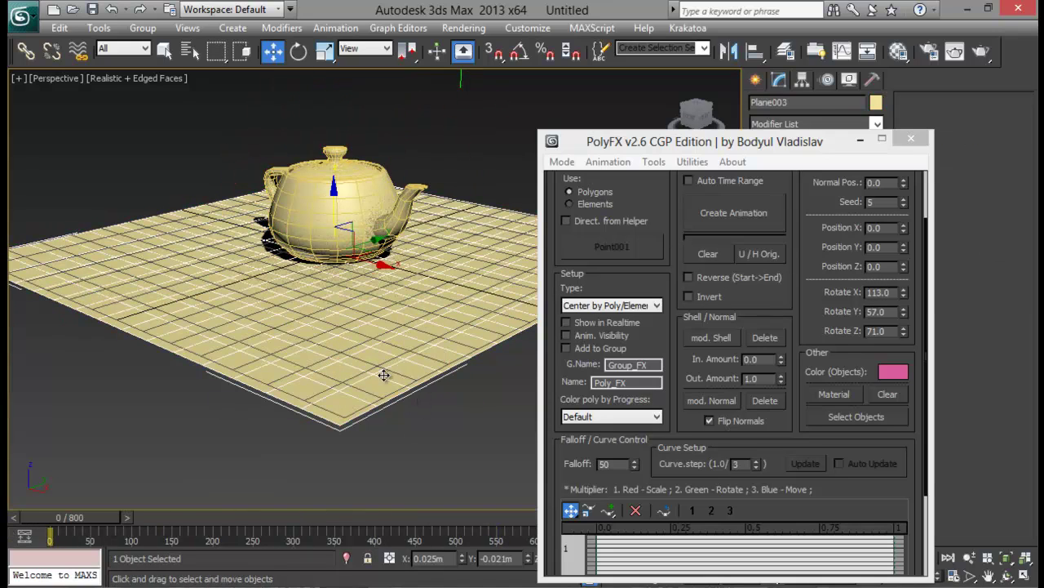
pyautogui.keyDown('ctrl'); pyautogui.click(364, 202); pyautogui.keyUp('ctrl')
pyautogui.rightClick(458, 166)
pyautogui.click(479, 116)
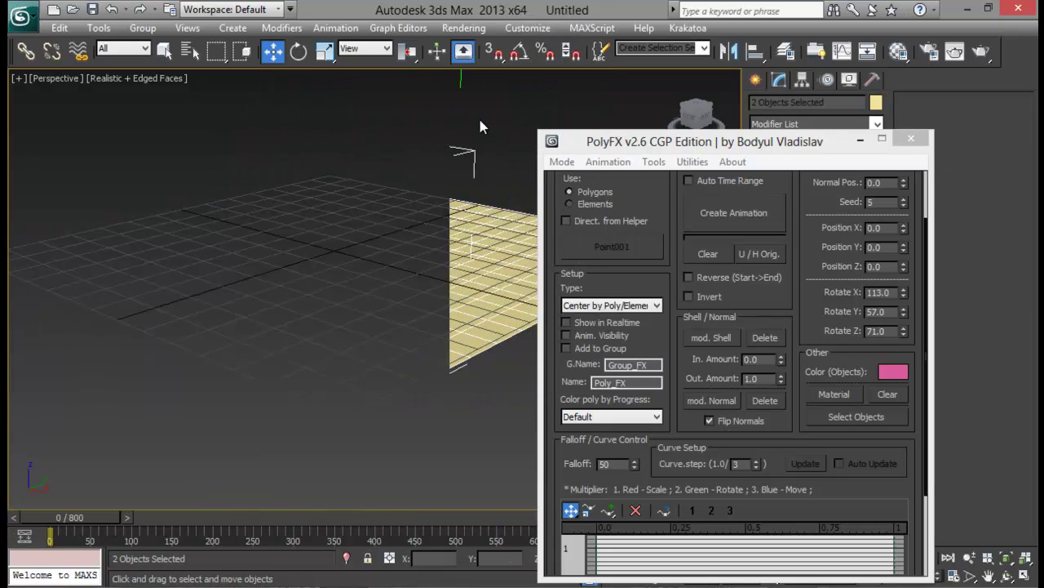
# - Scrub back and forth through the timeline to review the floor and teapot assembling, ending at frame 272
pyautogui.moveTo(148, 516); pyautogui.dragTo(265, 489)
pyautogui.moveTo(395, 281); pyautogui.dragTo(468, 375, button='middle')
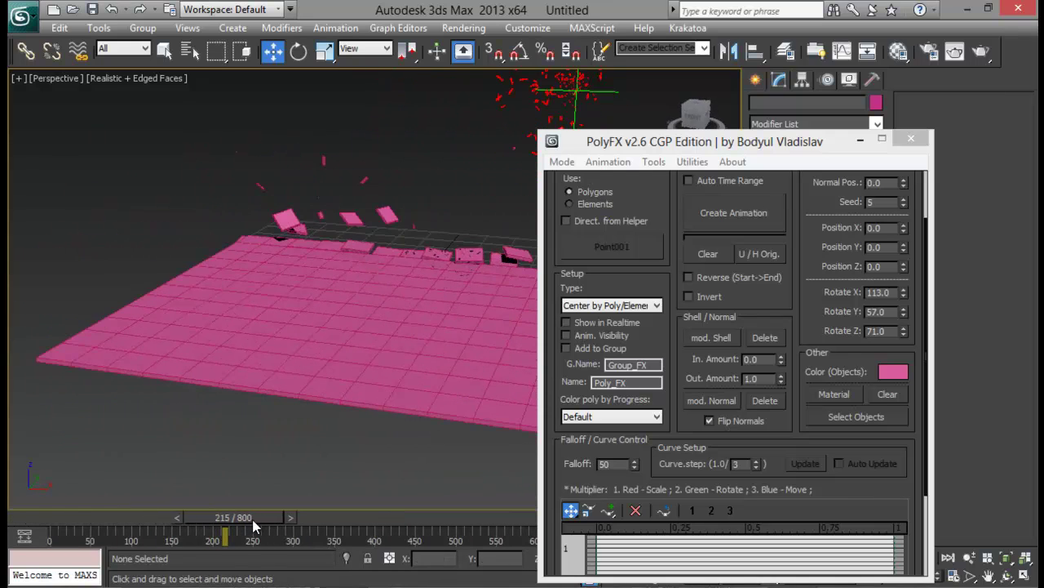
pyautogui.moveTo(252, 519); pyautogui.dragTo(963, 487)
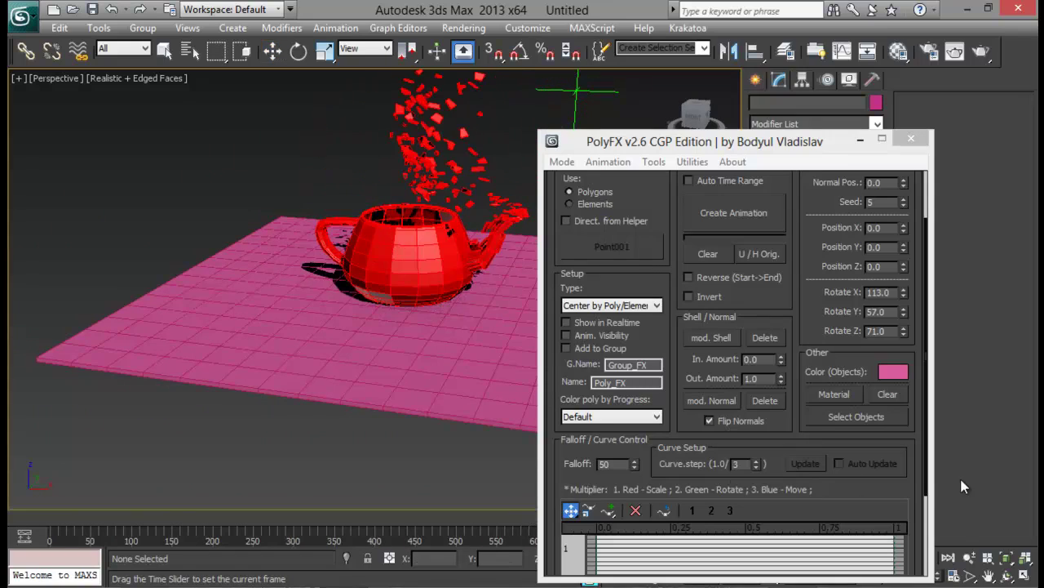
pyautogui.moveTo(703, 489); pyautogui.dragTo(288, 494)
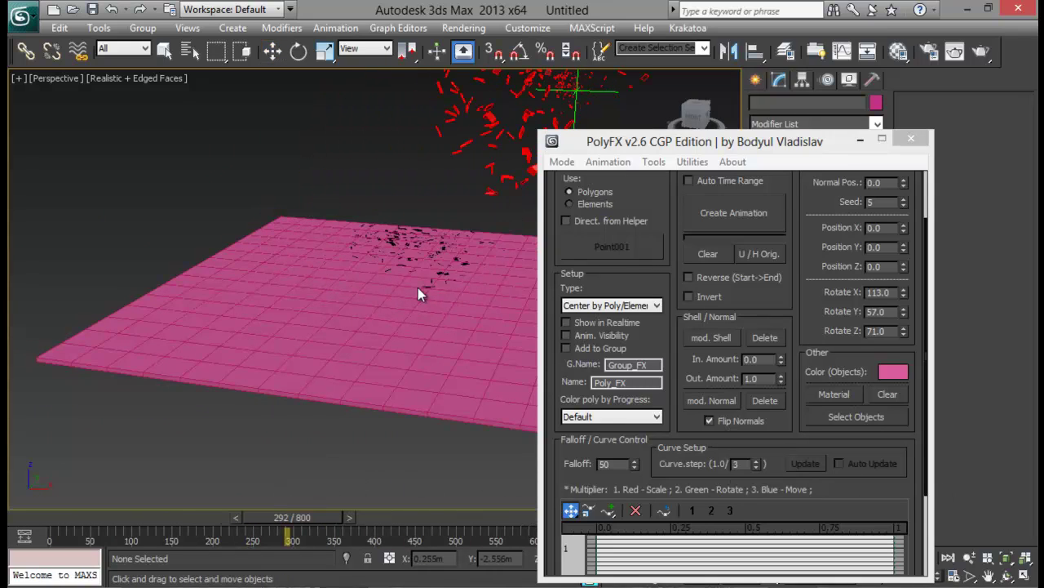
pyautogui.keyDown('alt'); pyautogui.moveTo(329, 360); pyautogui.dragTo(364, 356, button='middle'); pyautogui.keyUp('alt')
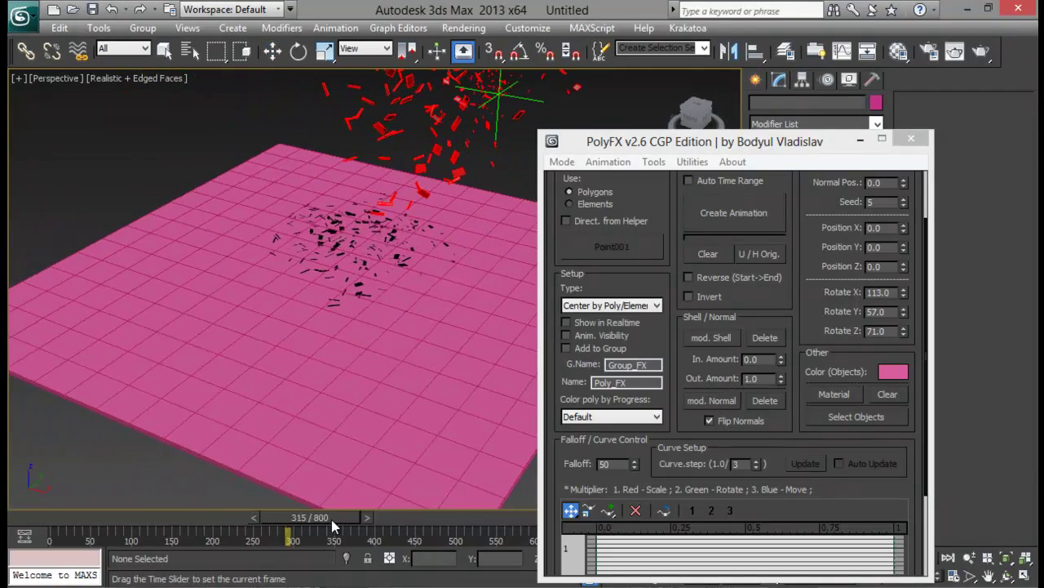
pyautogui.moveTo(332, 517); pyautogui.dragTo(318, 517)
# - Move the PolyFX window clear of the timeline, bring its main settings into view, and scrub to frame 800
pyautogui.moveTo(703, 142); pyautogui.dragTo(673, 93)
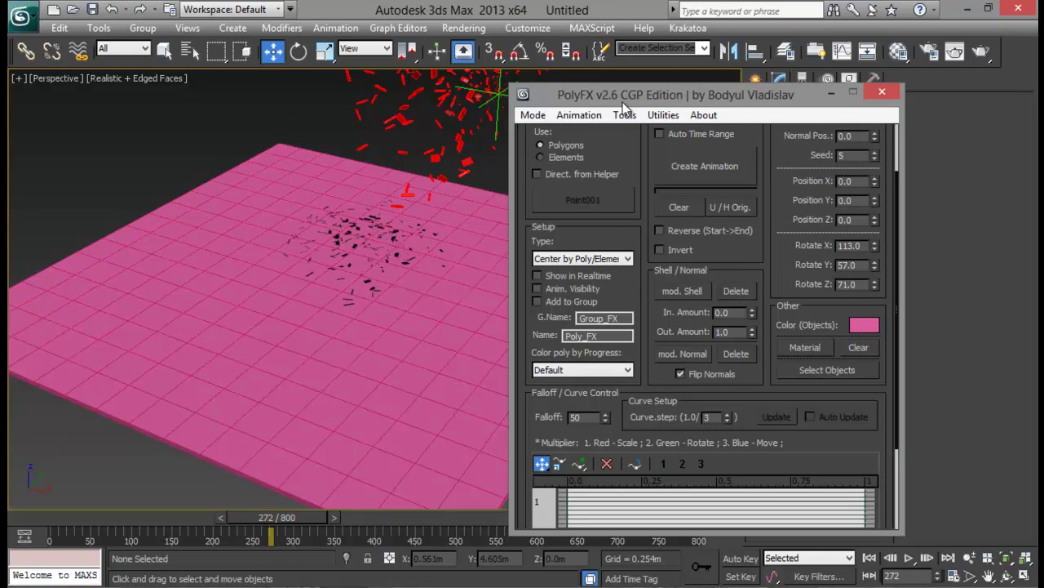
pyautogui.moveTo(623, 102); pyautogui.dragTo(593, 67)
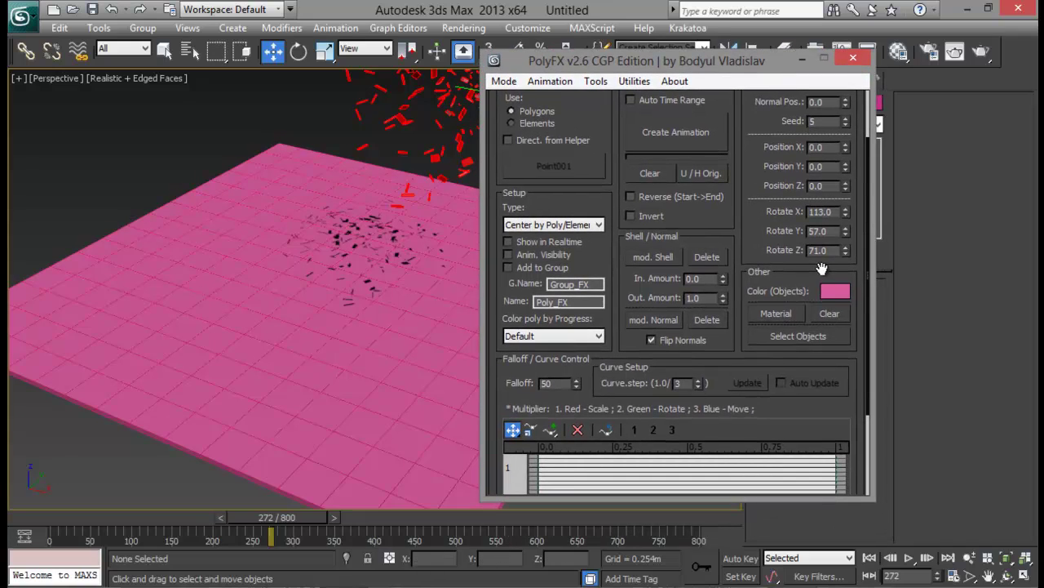
pyautogui.moveTo(756, 236); pyautogui.dragTo(755, 306)
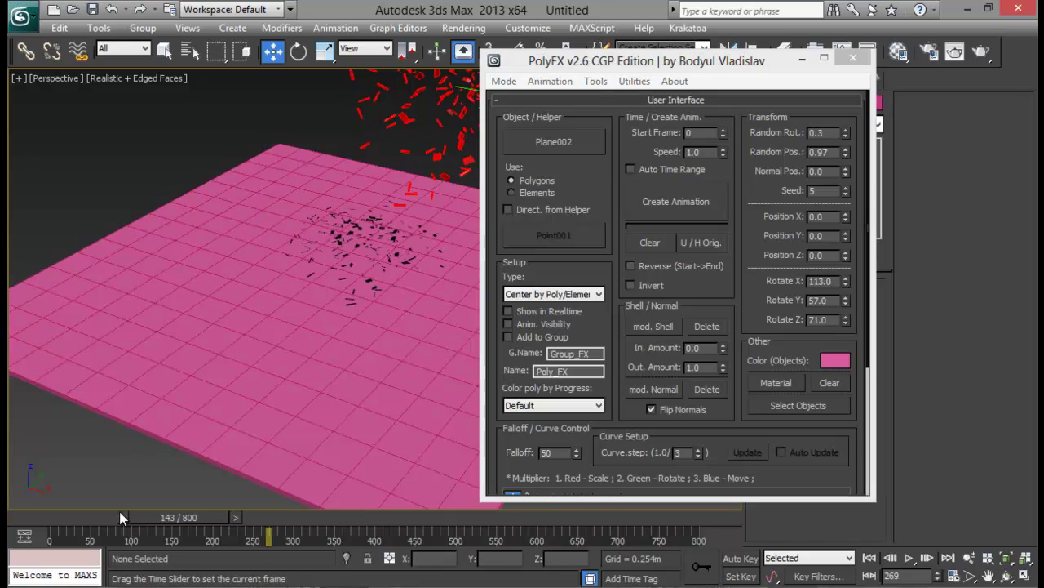
pyautogui.moveTo(119, 517); pyautogui.dragTo(656, 508)
pyautogui.press('w')
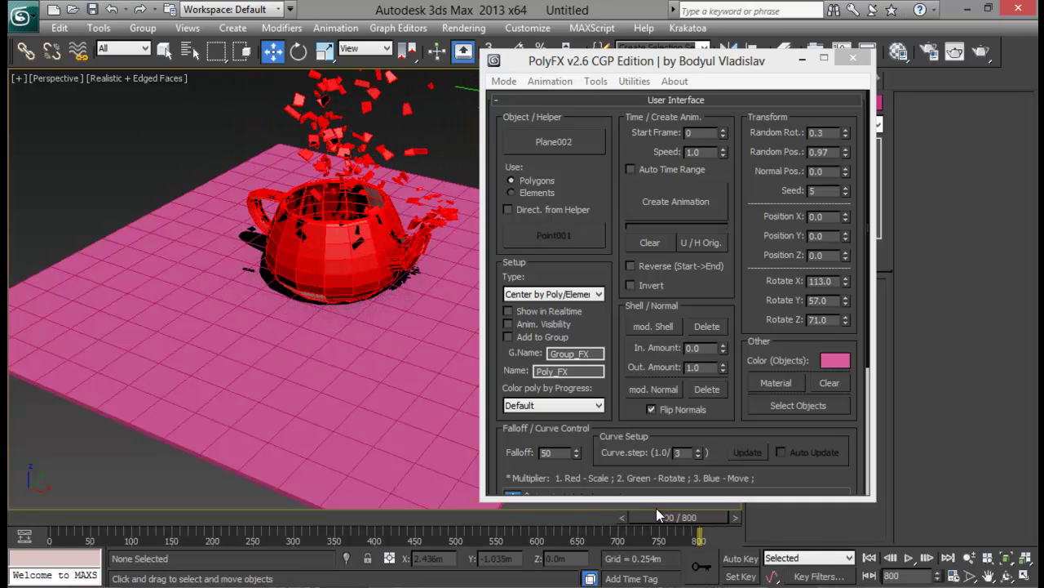